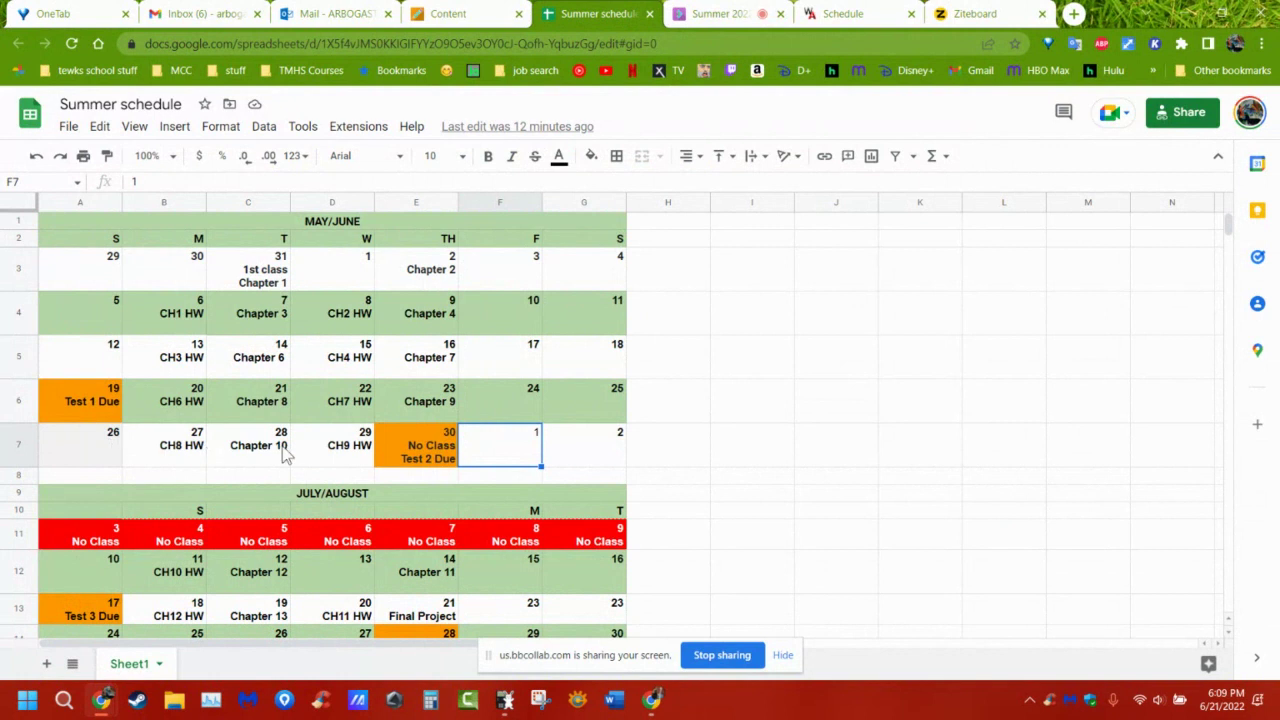
- Switch from the Google Sheets summer schedule to the Summer 2022 Blackboard Collaborate tab
left_click(724, 14)
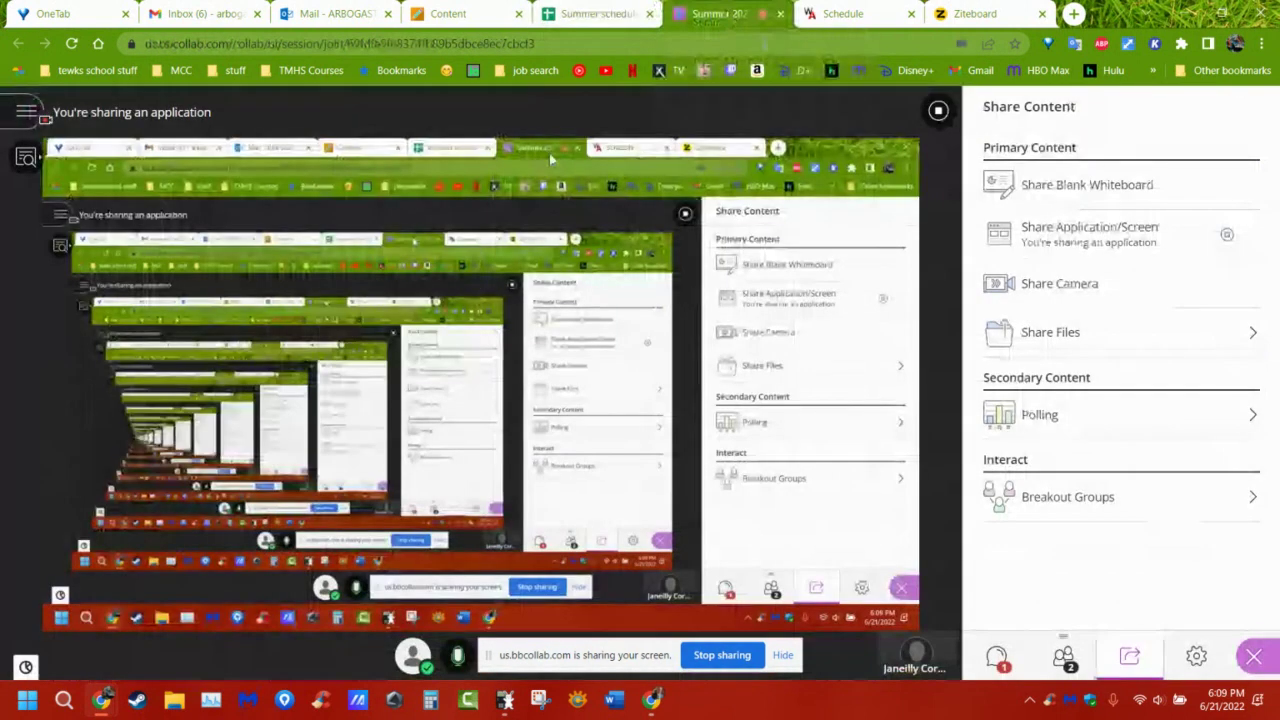
- Check the session chat and two-person attendee list, then go to the WebAssign Week 5 schedule
left_click(996, 656)
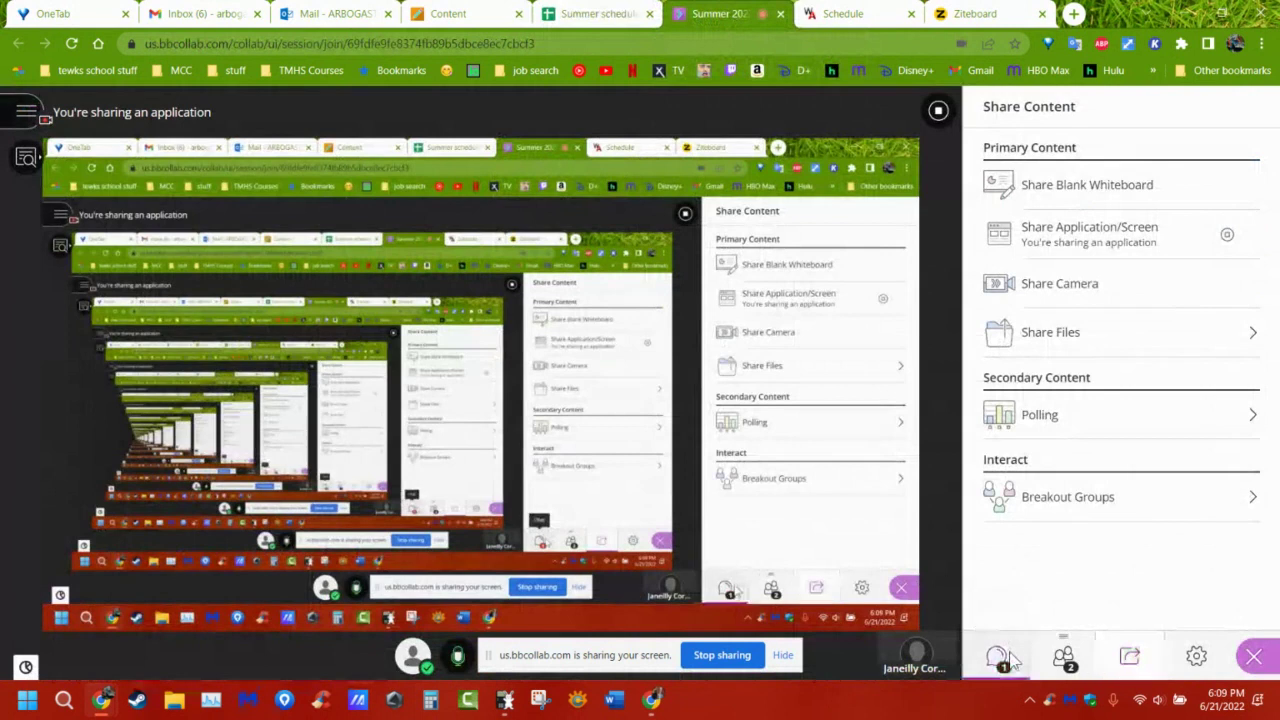
left_click(1066, 658)
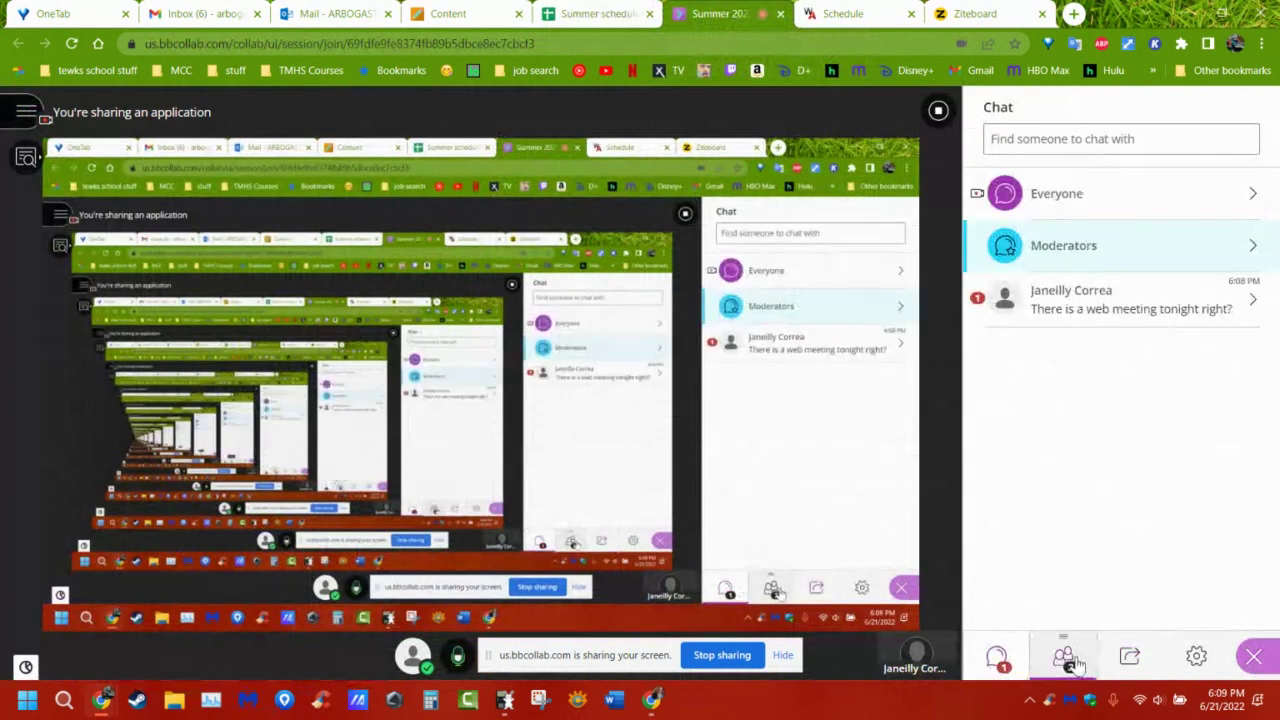
left_click(835, 14)
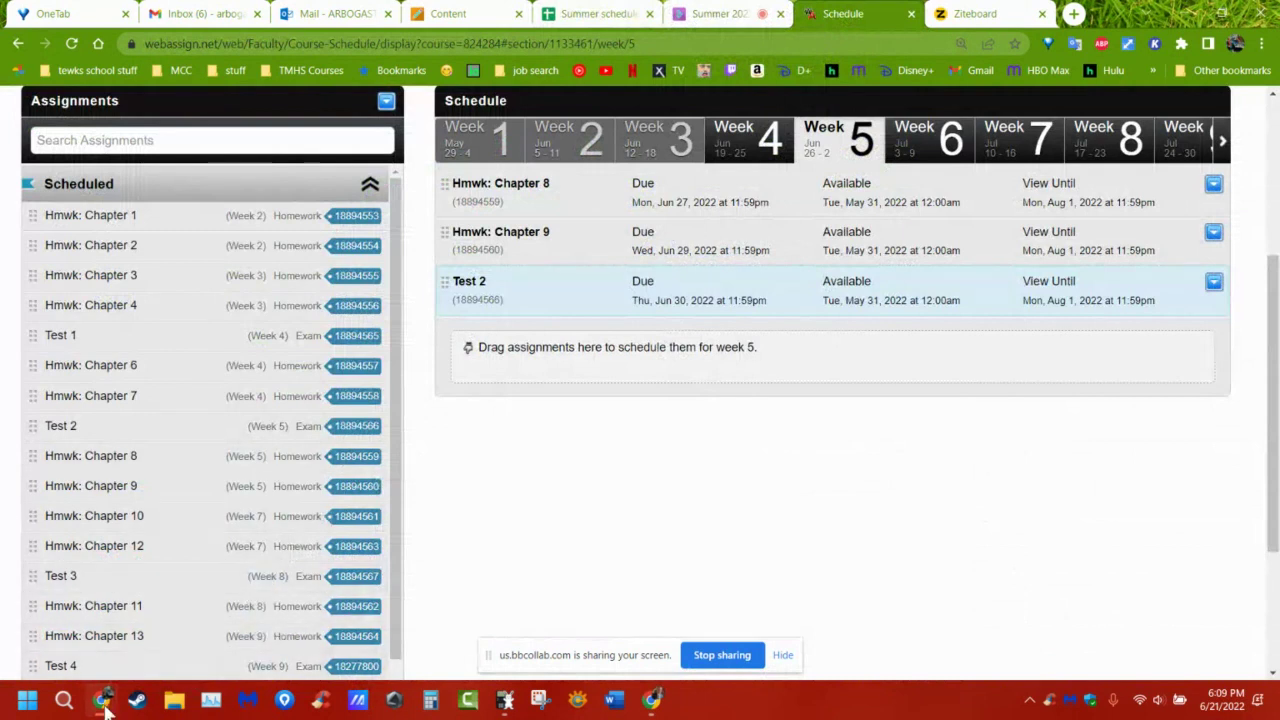
- Enlarge the Chapter 8 Assignment Previewer on question 1 and launch the Wabbitemu TI-84 emulator
mouse_move(105, 705)
left_click(280, 625)
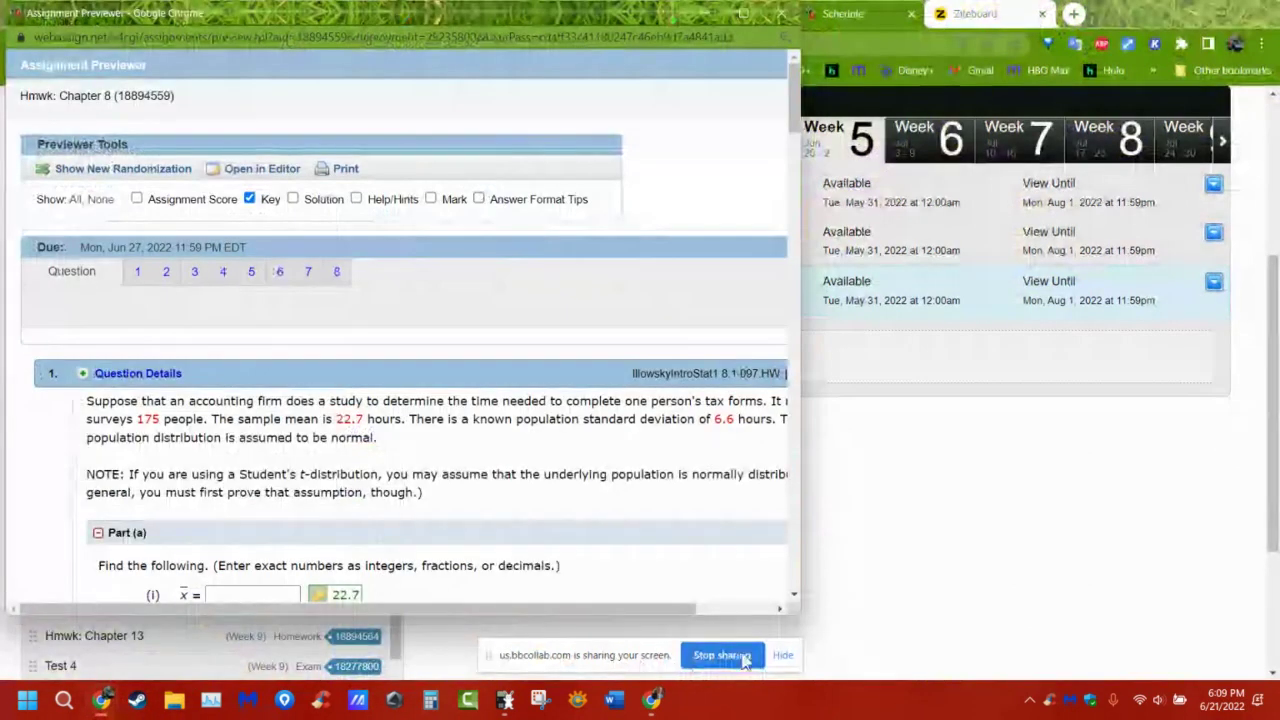
left_click(783, 655)
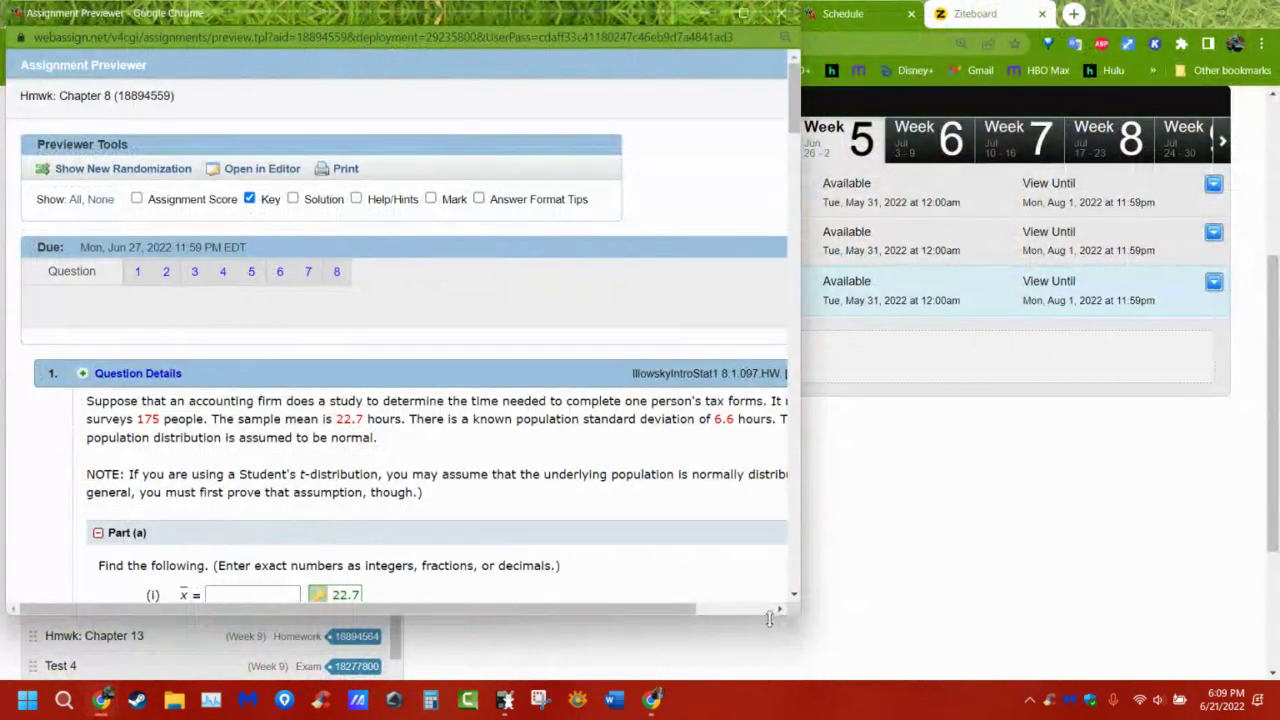
double_click(770, 618)
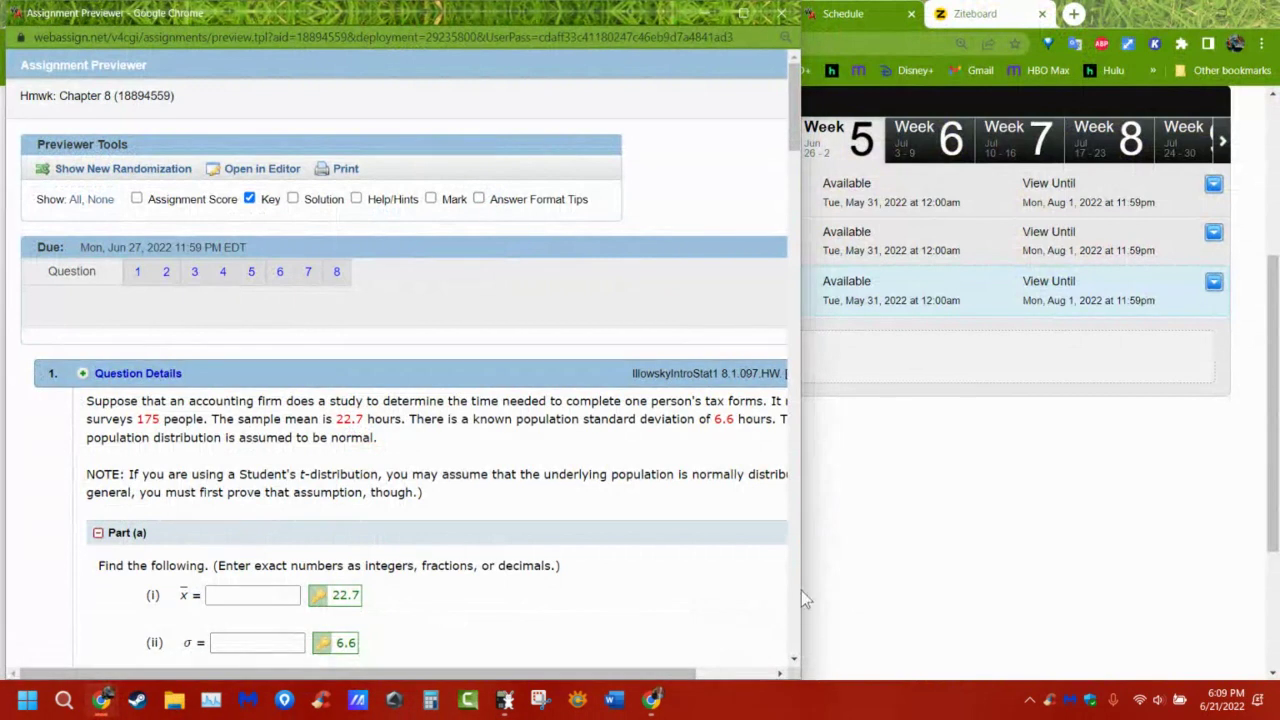
left_click_drag(801, 590, 866, 580)
left_click(505, 700)
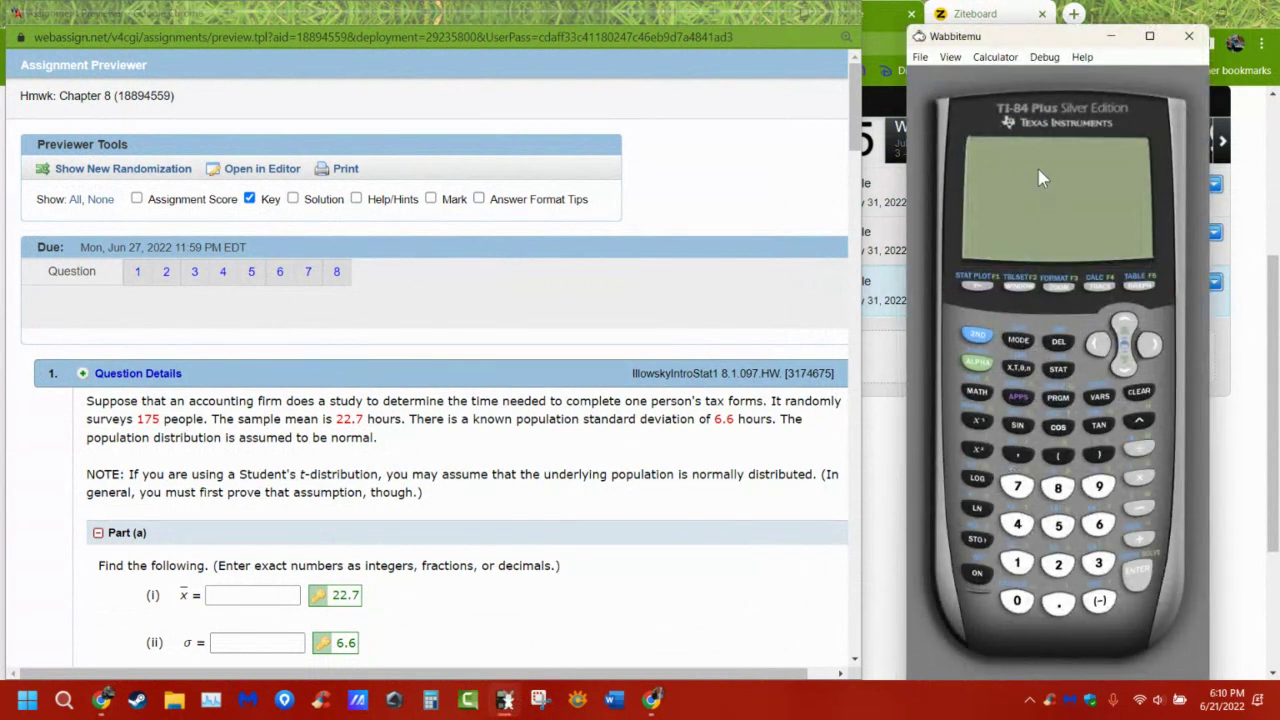
- Turn on and clear the TI-84, then scroll down the STAT TESTS list toward the intervals
left_click(978, 573)
left_click(1139, 392)
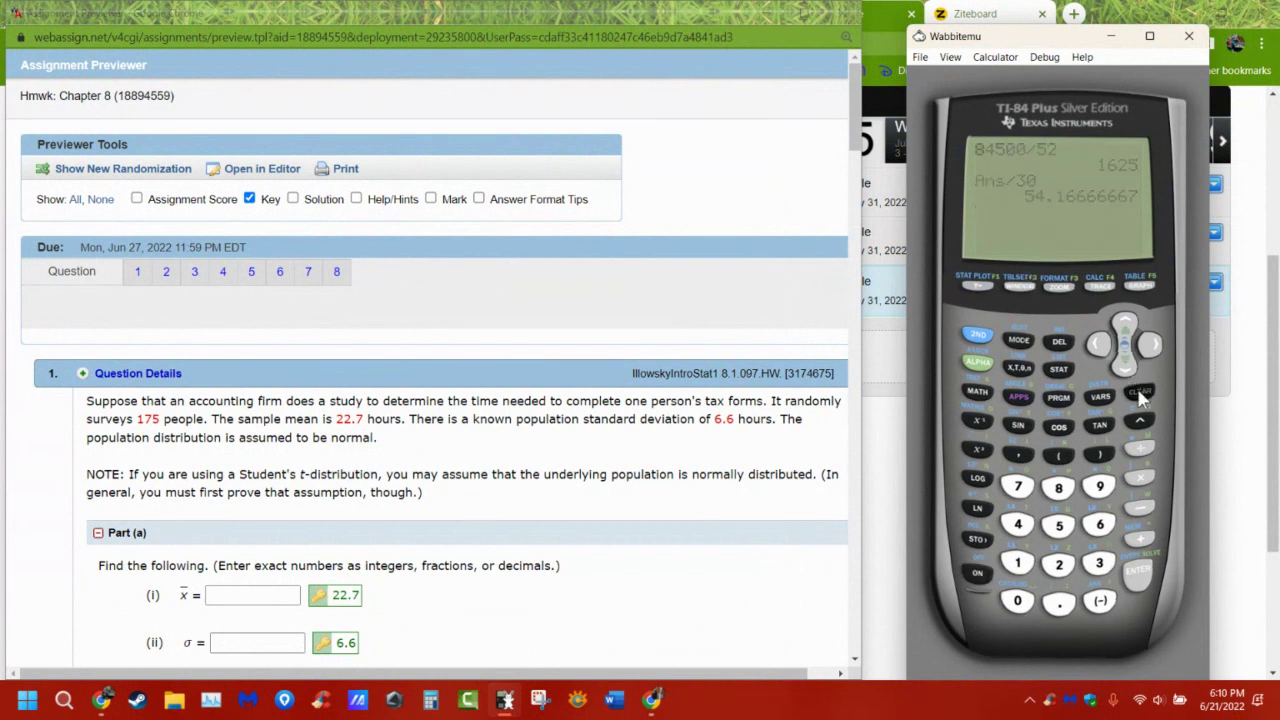
left_click(1058, 368)
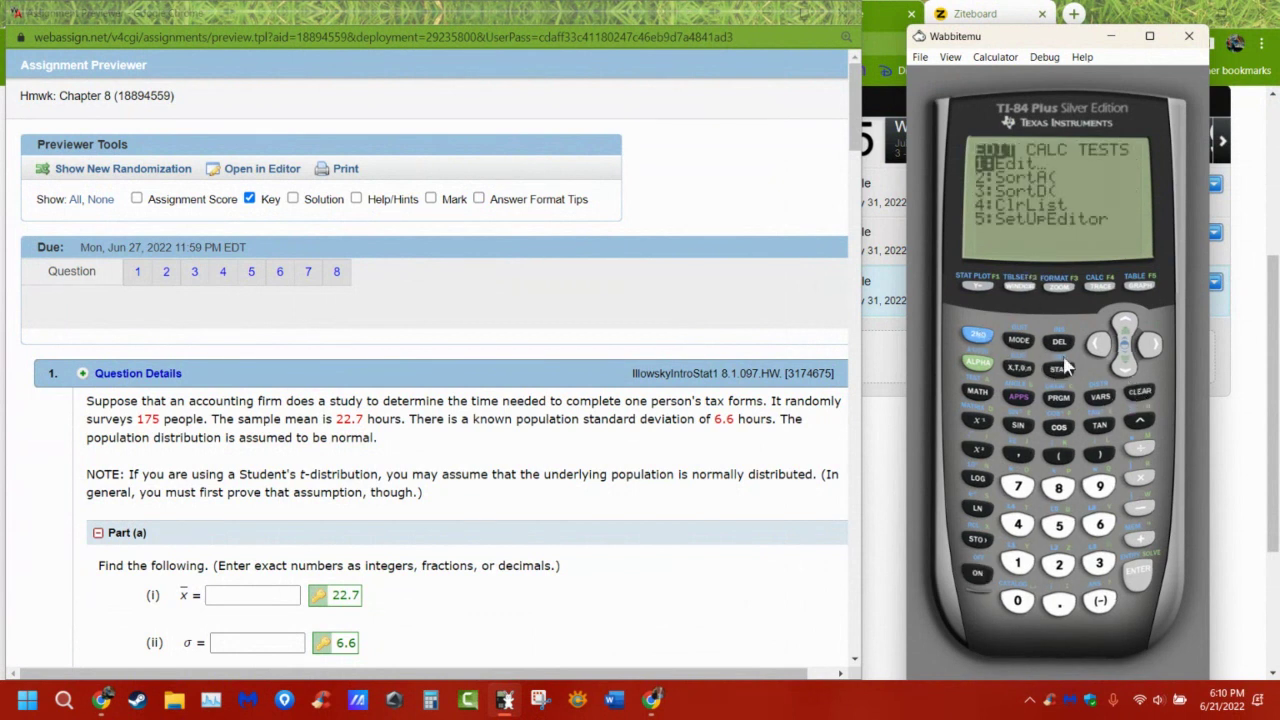
left_click(1168, 347)
left_click(1168, 347)
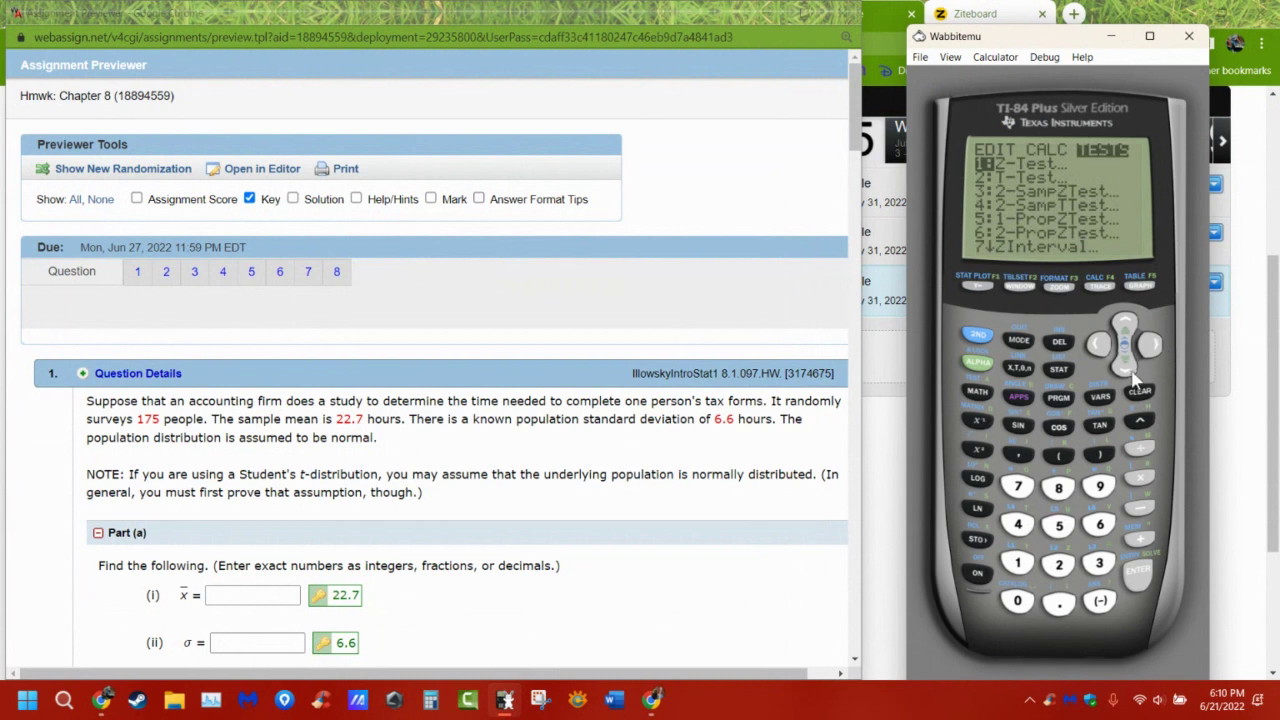
left_click(1128, 369)
left_click(1128, 369)
left_click(1128, 369)
left_click(1128, 369)
left_click(1128, 369)
left_click(1128, 369)
left_click(1128, 369)
left_click(1128, 369)
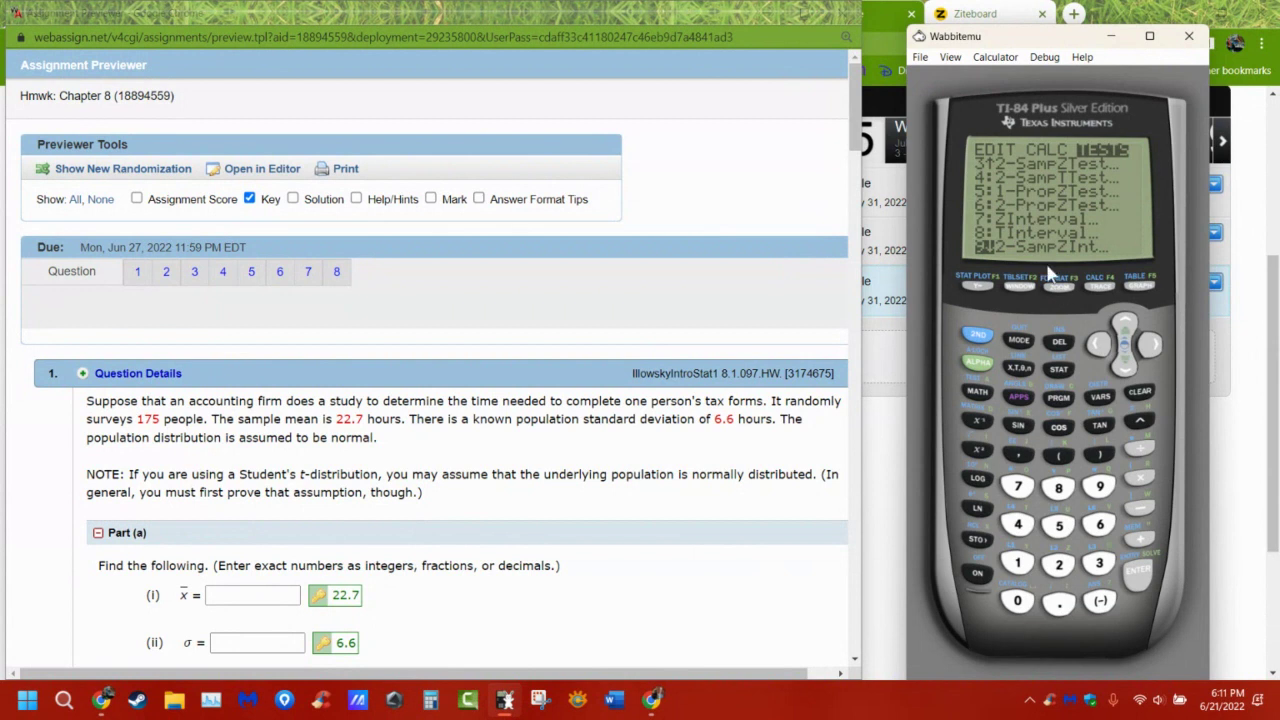
- Scroll the TESTS list back around to Z-Test, then bring up the DISTR menu
left_click(1124, 326)
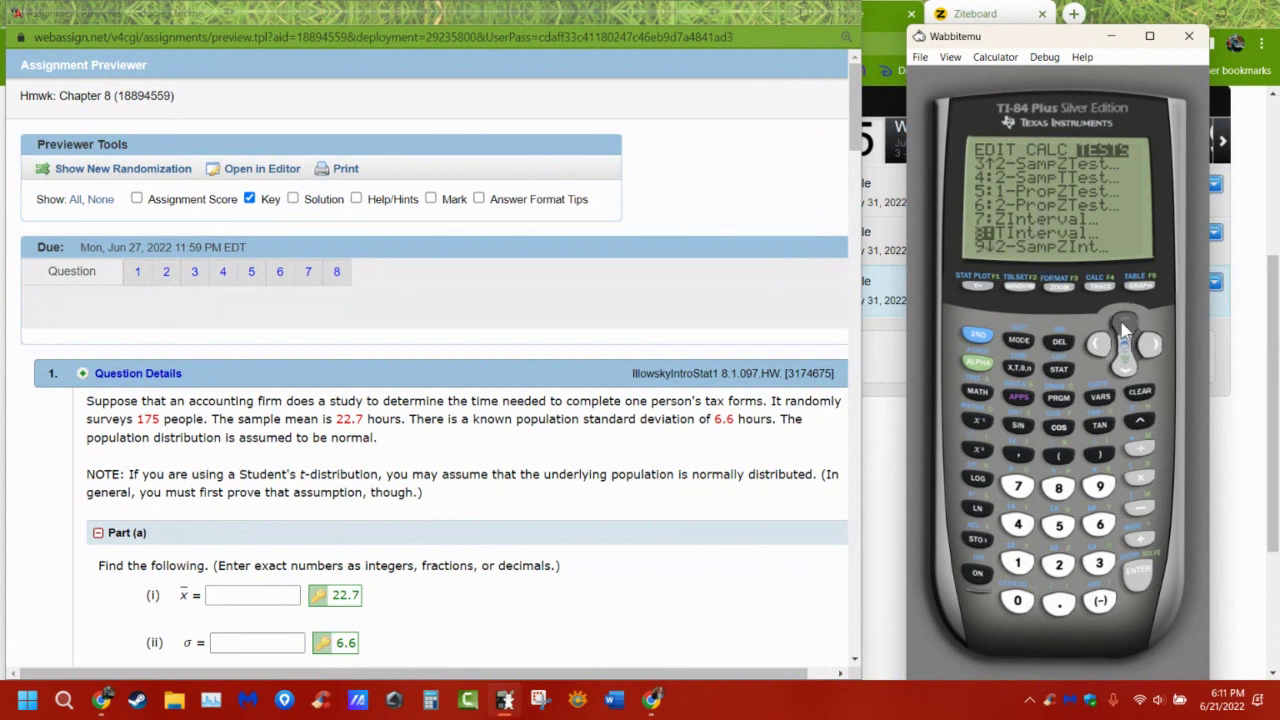
left_click(1124, 326)
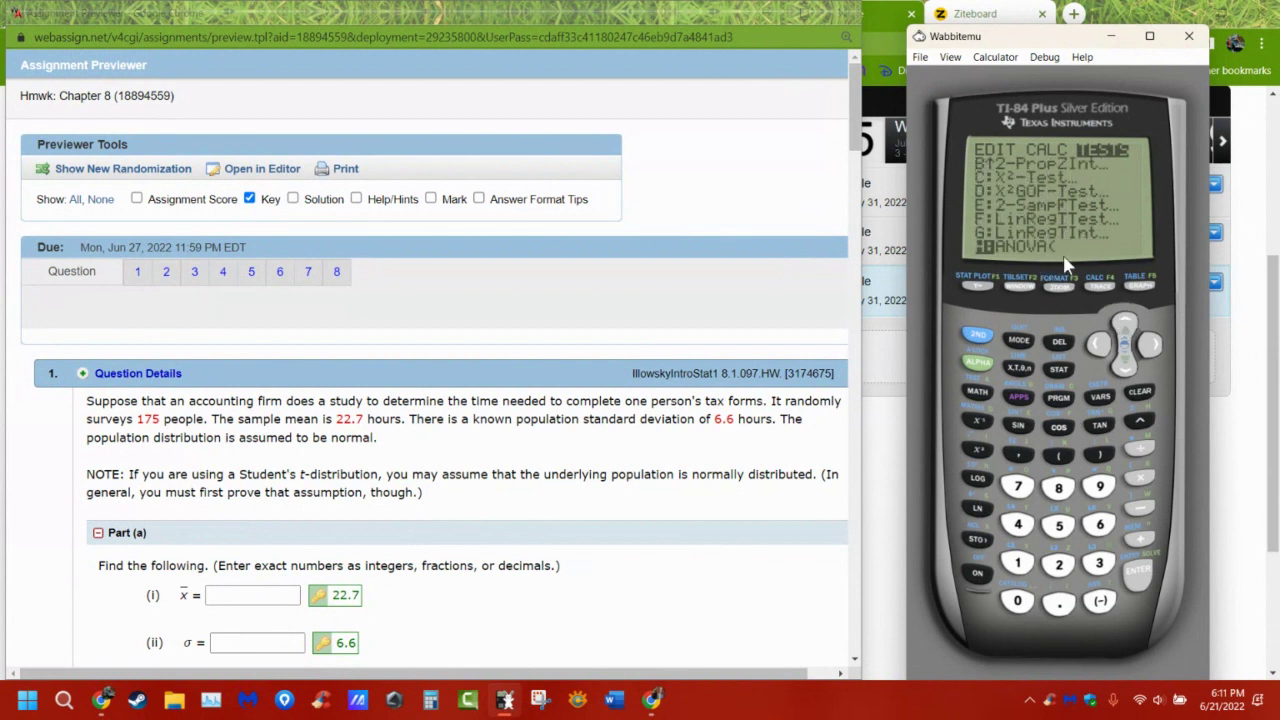
left_click(1130, 368)
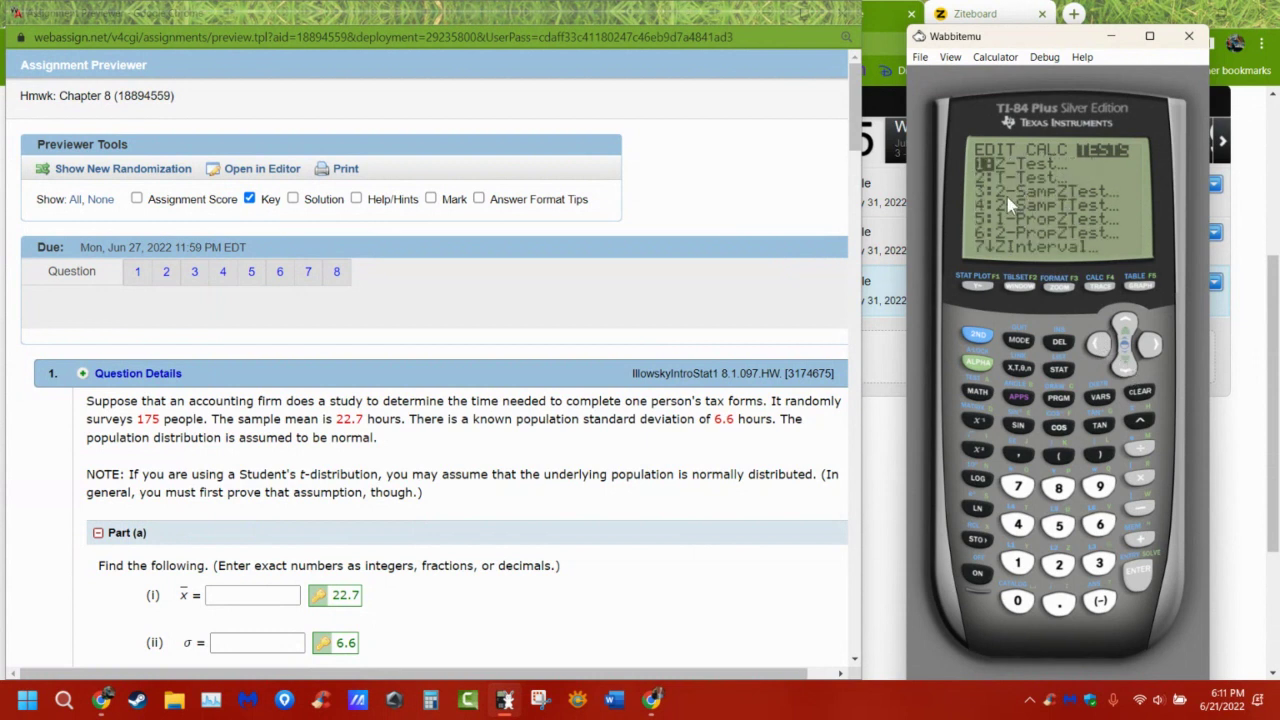
left_click(978, 335)
left_click(1099, 397)
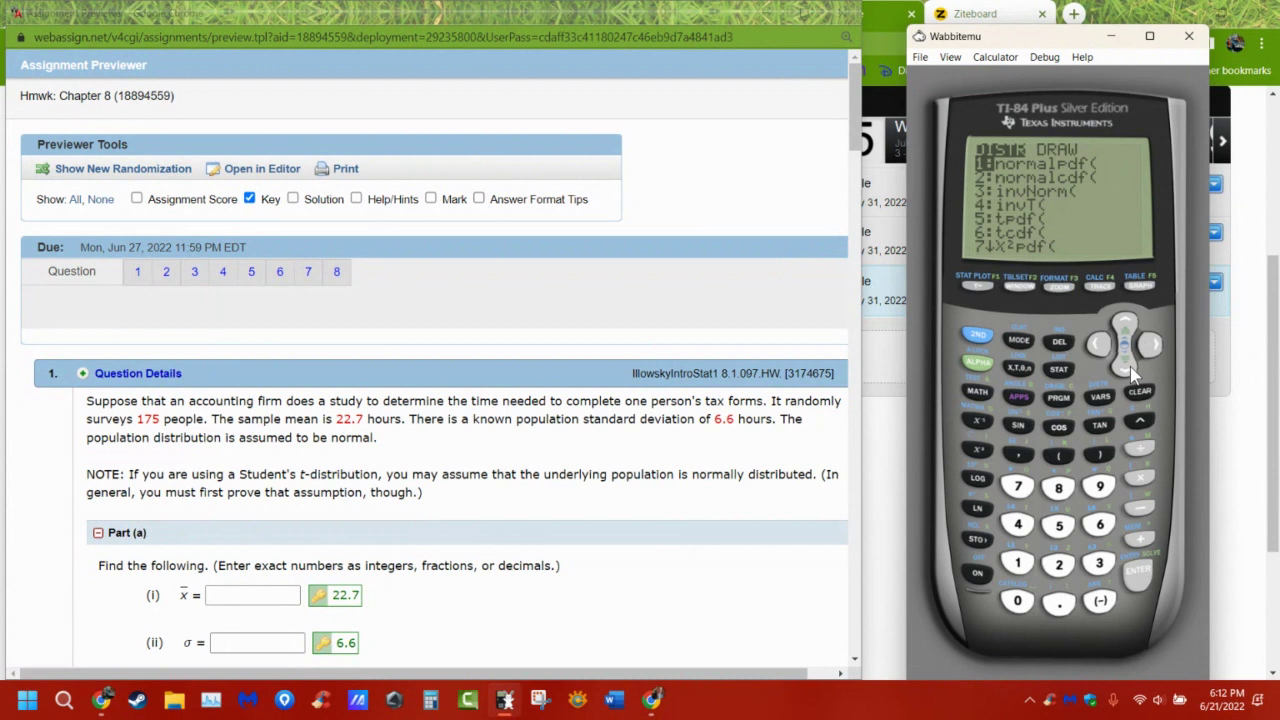
- Raise the calculator window and highlight question 1's statement (175 people, mean 22.7, σ 6.6)
left_click_drag(1058, 42, 1070, 27)
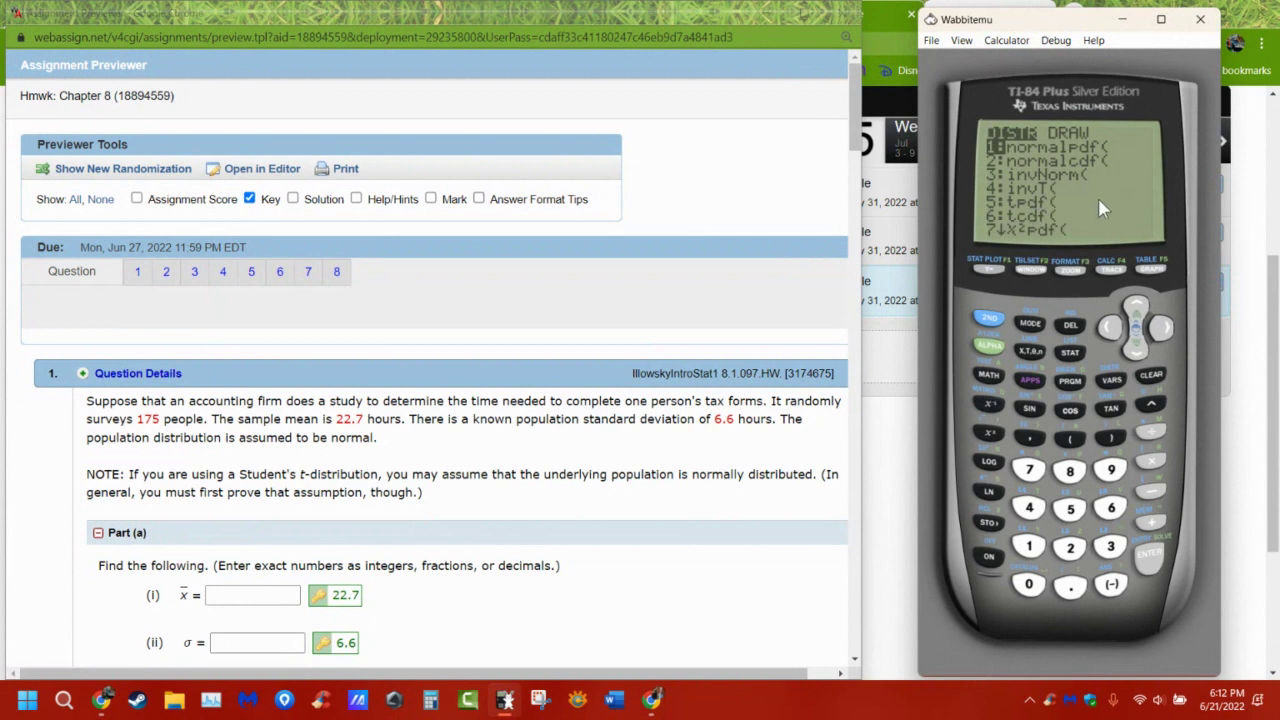
left_click_drag(1041, 29, 1042, 24)
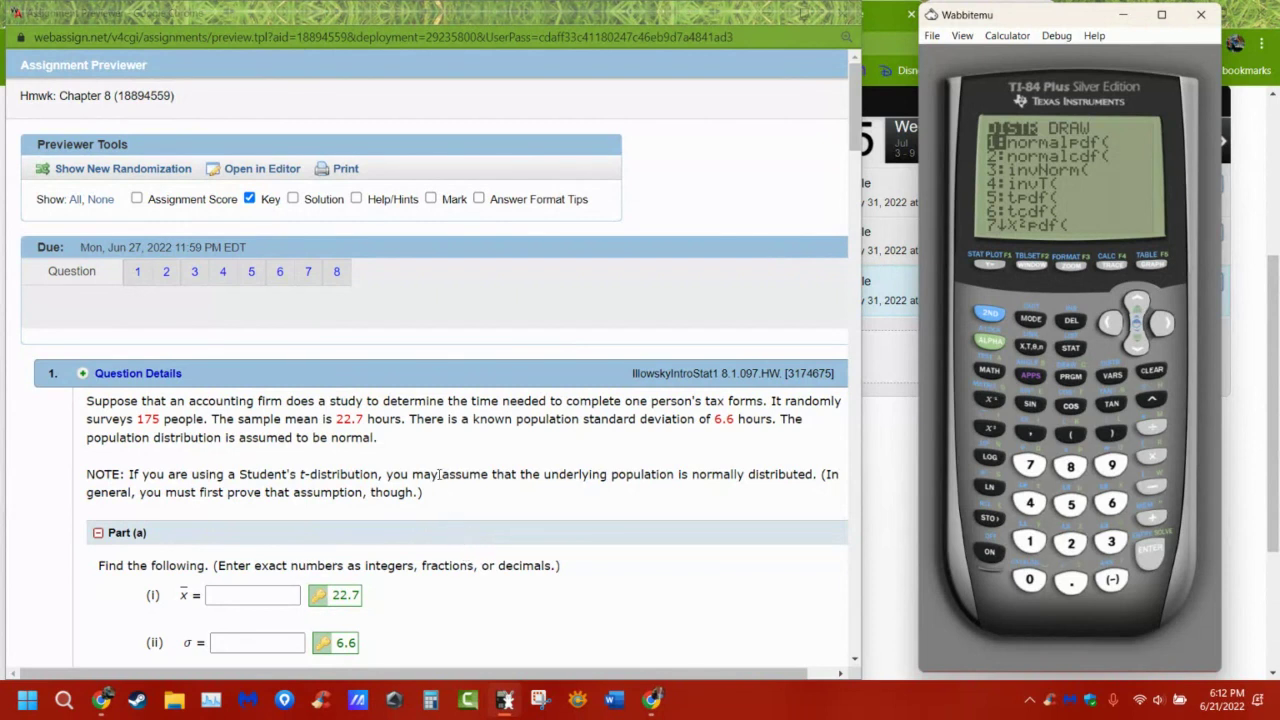
left_click_drag(88, 401, 391, 458)
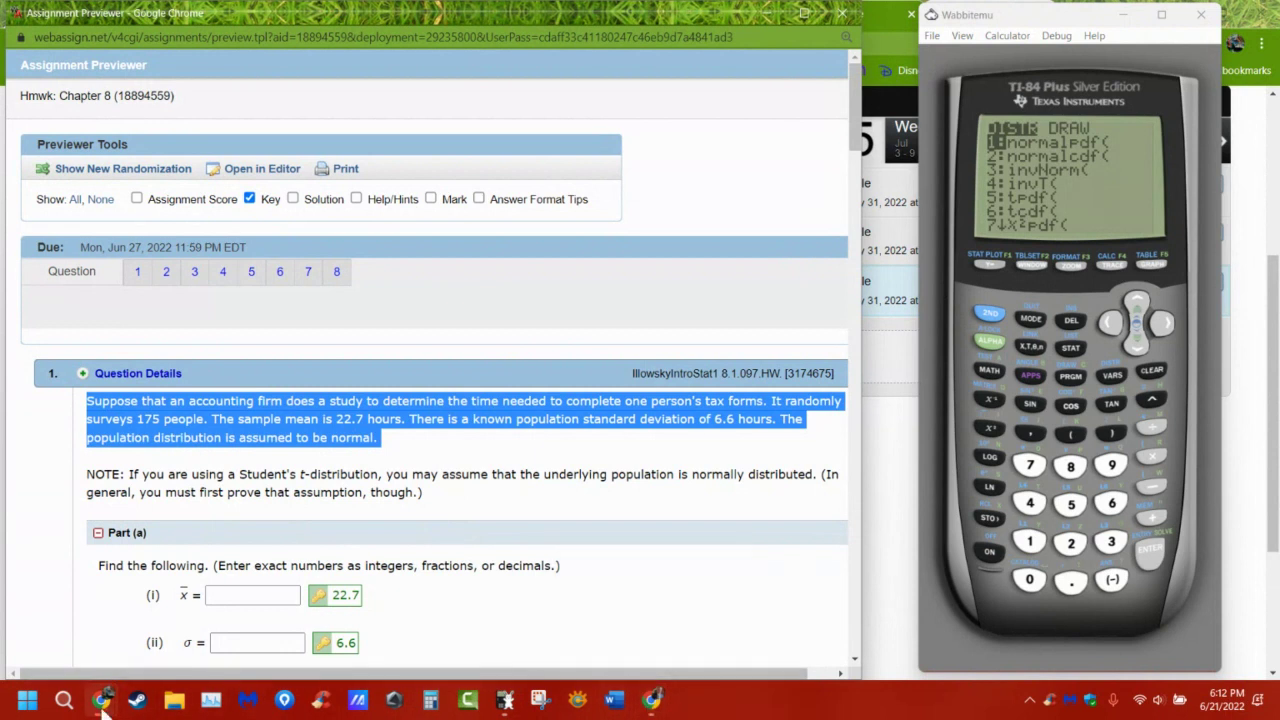
- Bring the course schedule browser forward and switch to the Ziteboard whiteboard
mouse_move(102, 700)
left_click(130, 578)
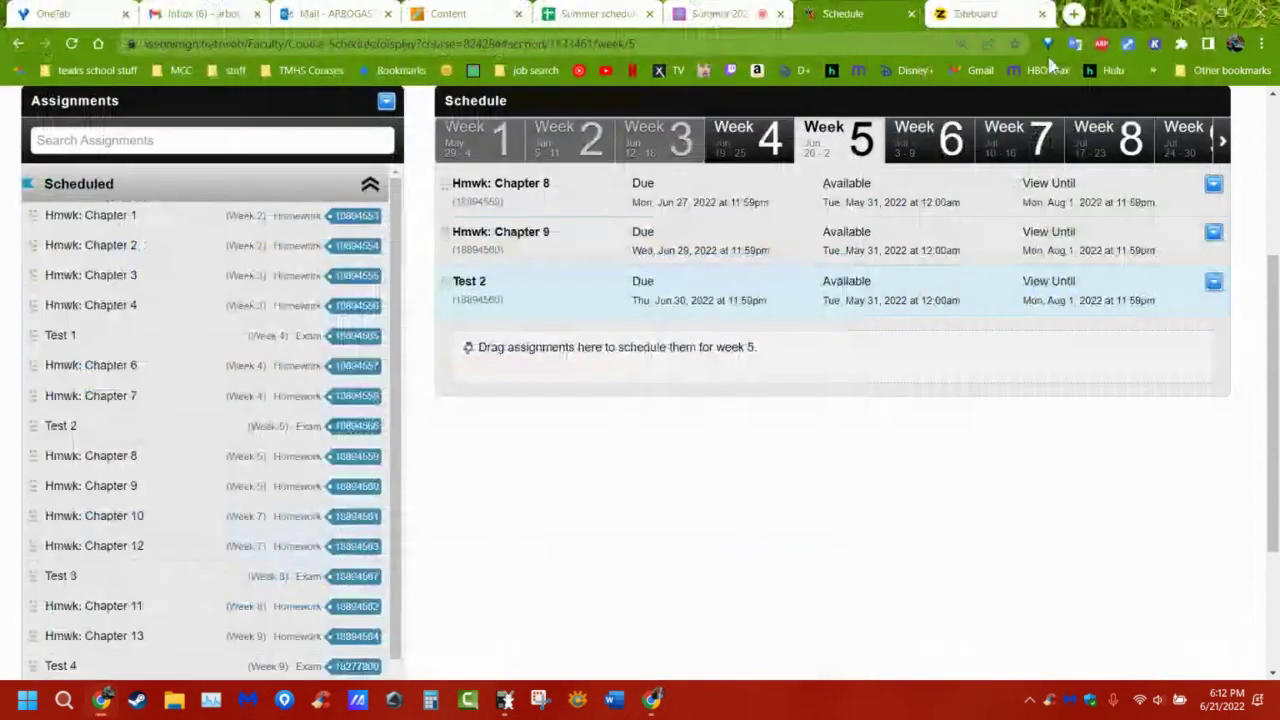
left_click(975, 13)
- Sketch a bell curve with two vertical cutoff lines joined by a horizontal line
mouse_move(192, 433)
left_mouse_down()
mouse_move(374, 340)
mouse_move(471, 325)
mouse_move(554, 397)
mouse_move(660, 397)
left_mouse_up()
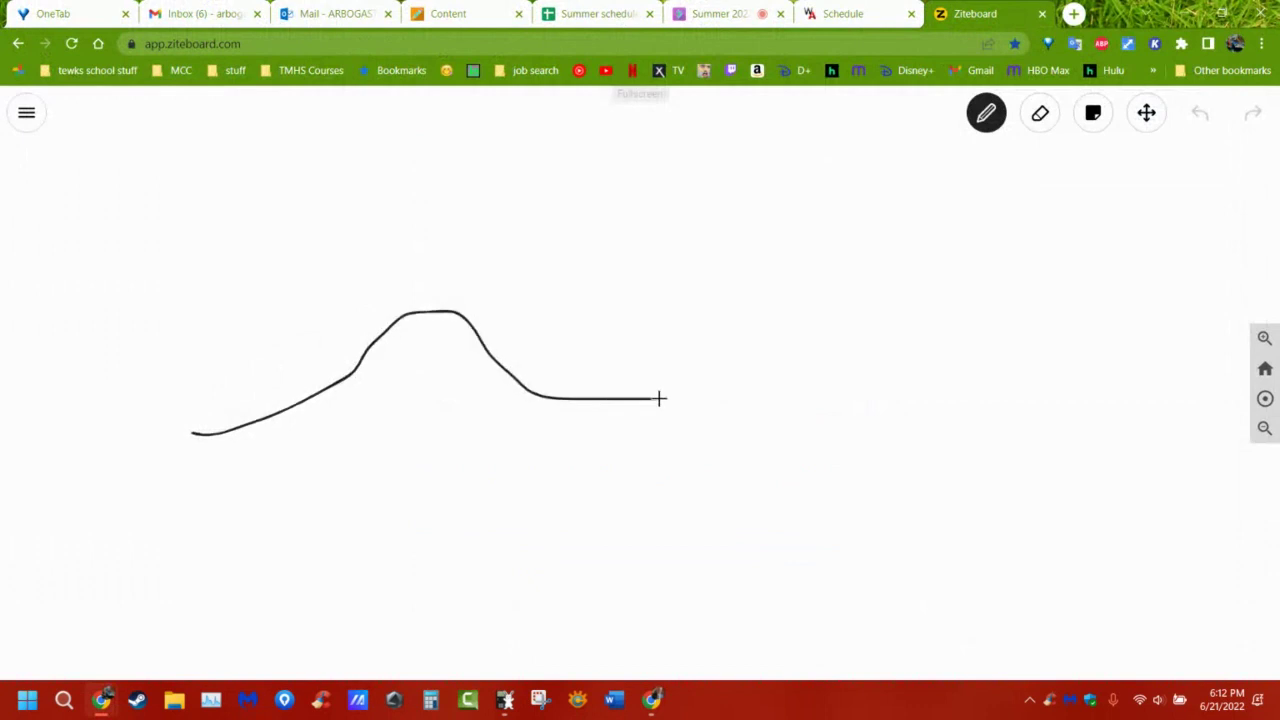
left_click_drag(328, 322, 306, 417)
left_click_drag(505, 280, 496, 461)
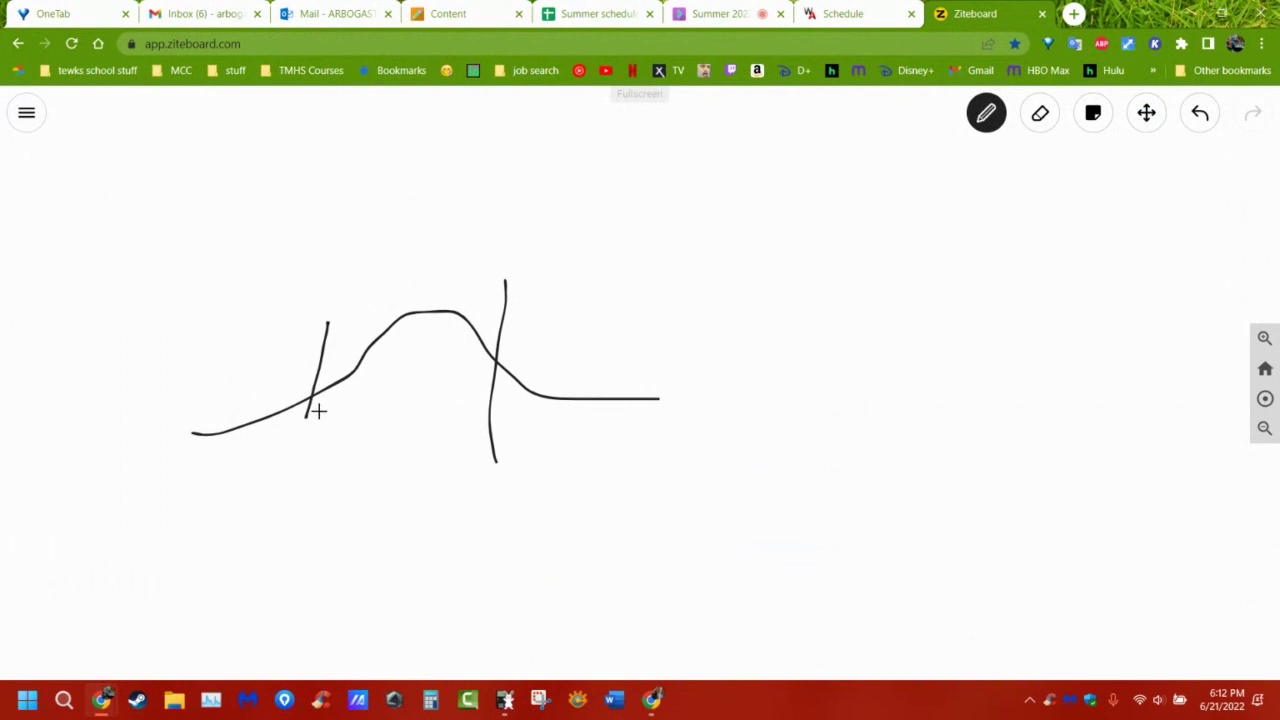
left_click_drag(308, 407, 490, 398)
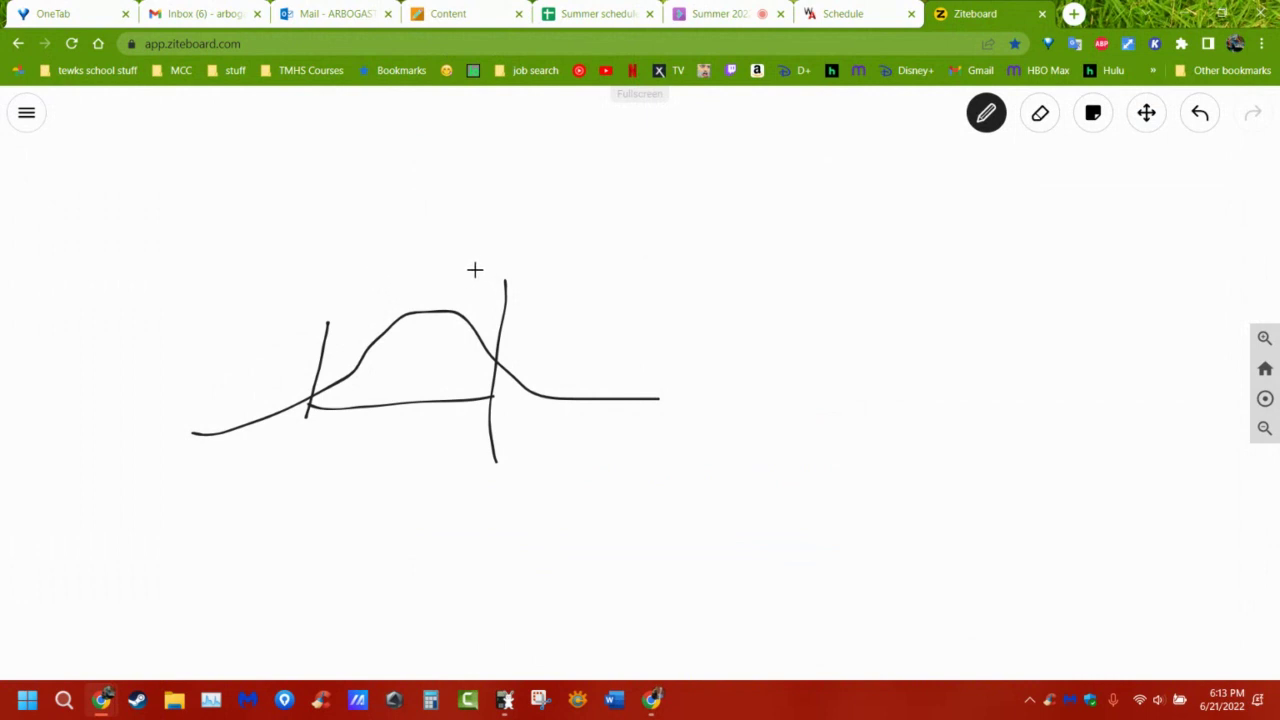
- Return to the Blackboard Collaborate session to check the active share and attendees
left_click(750, 16)
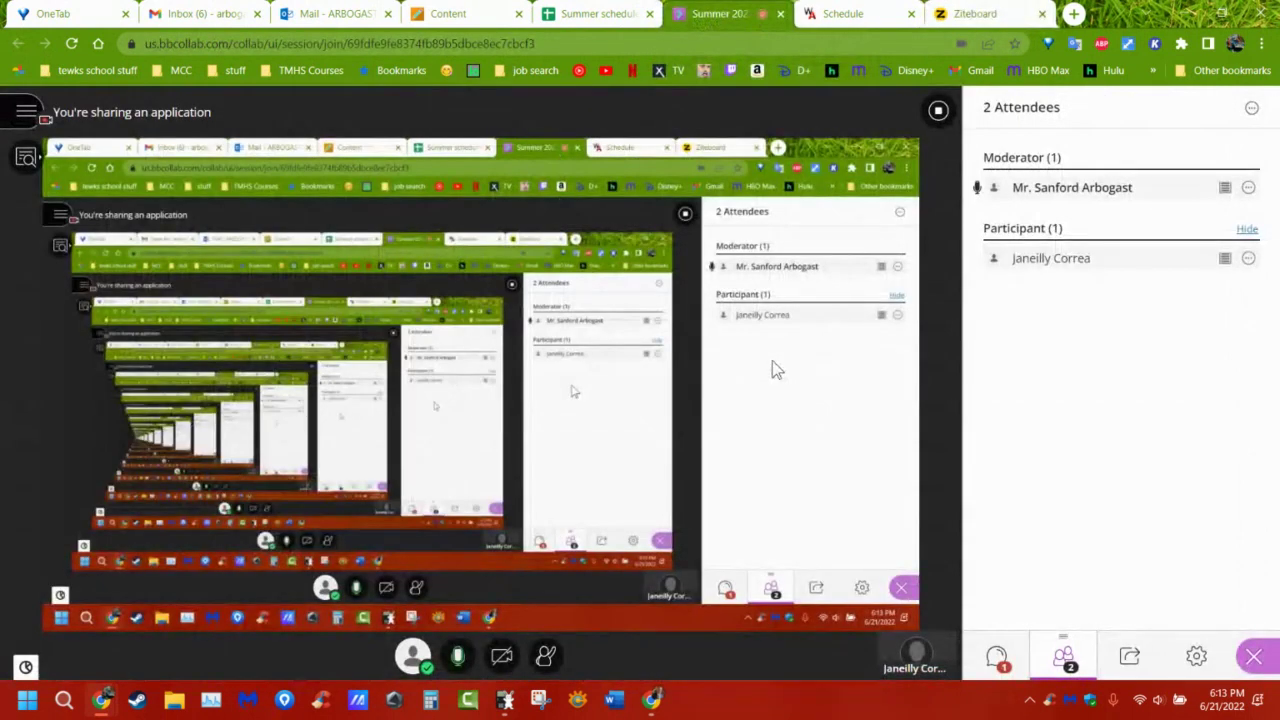
mouse_move(650, 702)
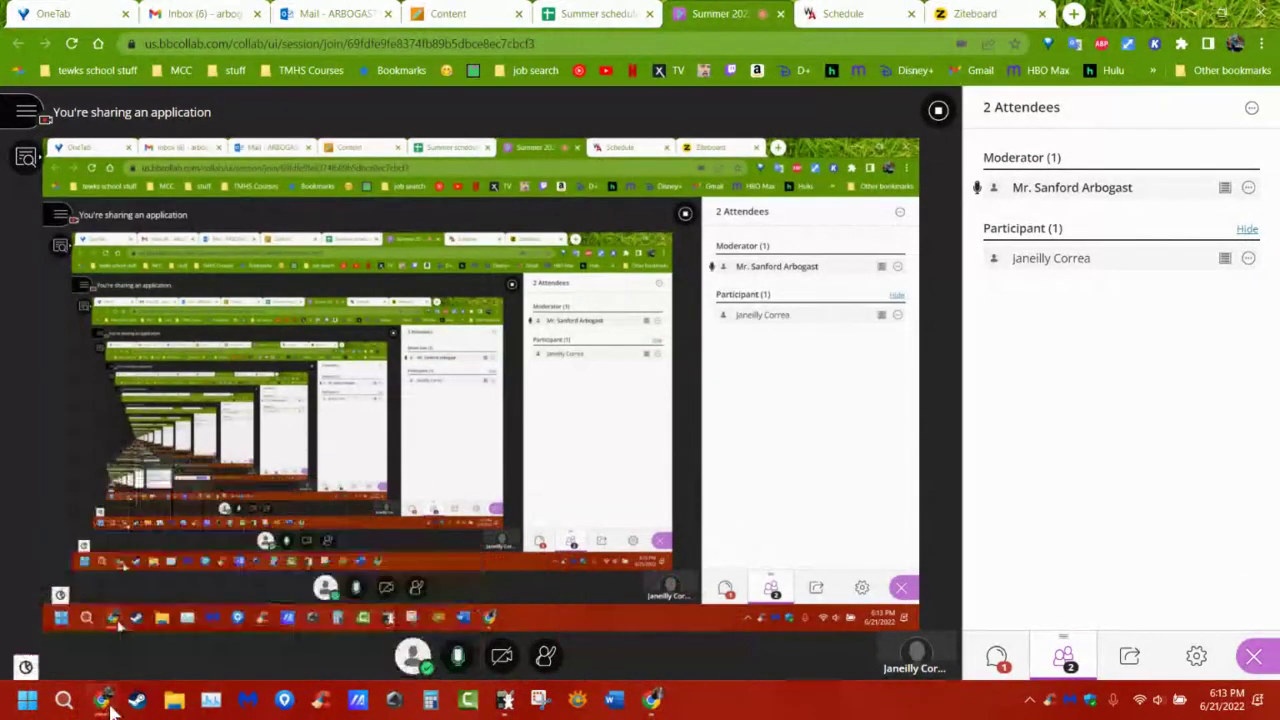
mouse_move(103, 702)
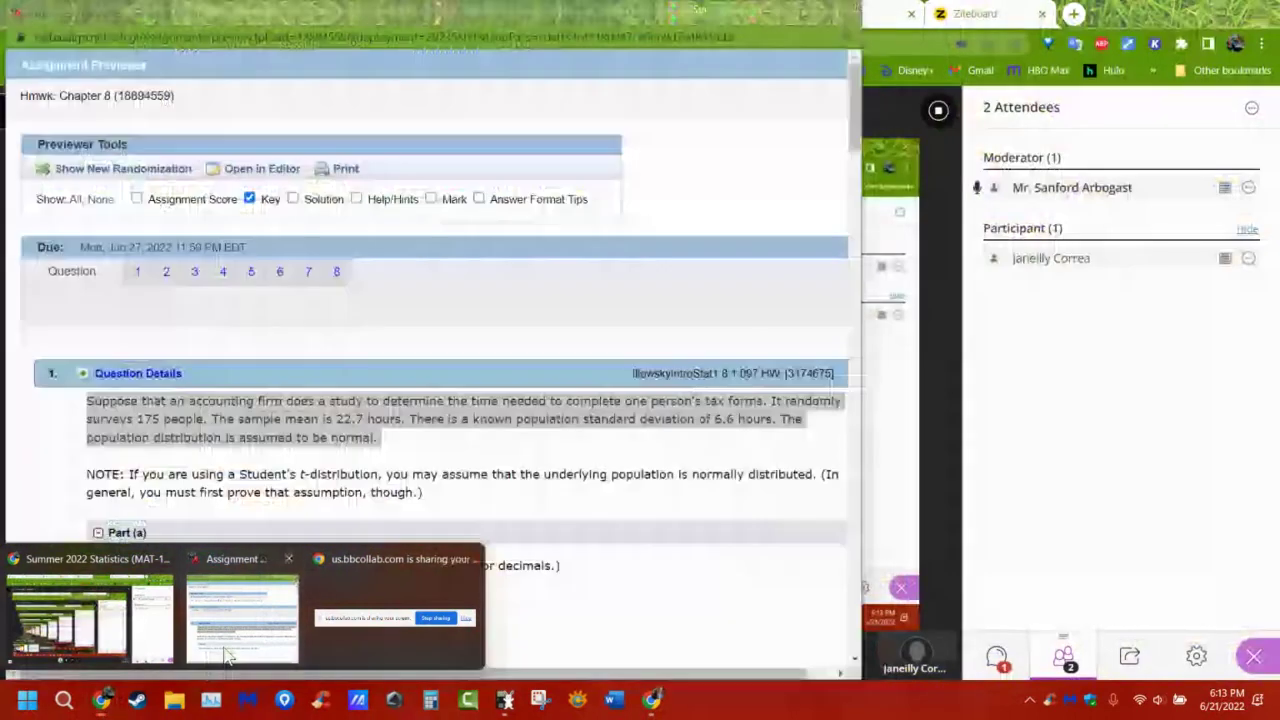
- Resize the previewer window to show question 1 and Part (a) beside the TI-84 emulator
left_click(204, 662)
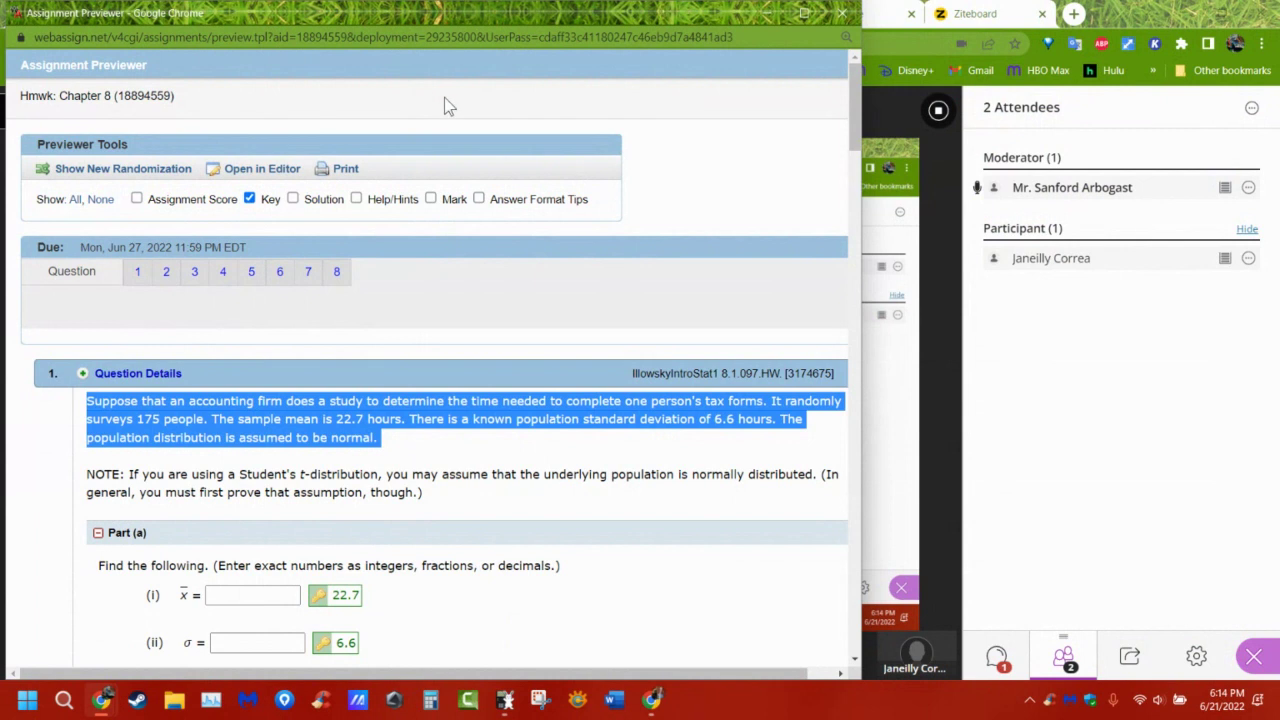
mouse_move(546, 6)
left_mouse_down()
mouse_move(529, 38)
mouse_move(540, 26)
left_mouse_up()
left_click_drag(541, 320, 457, 670)
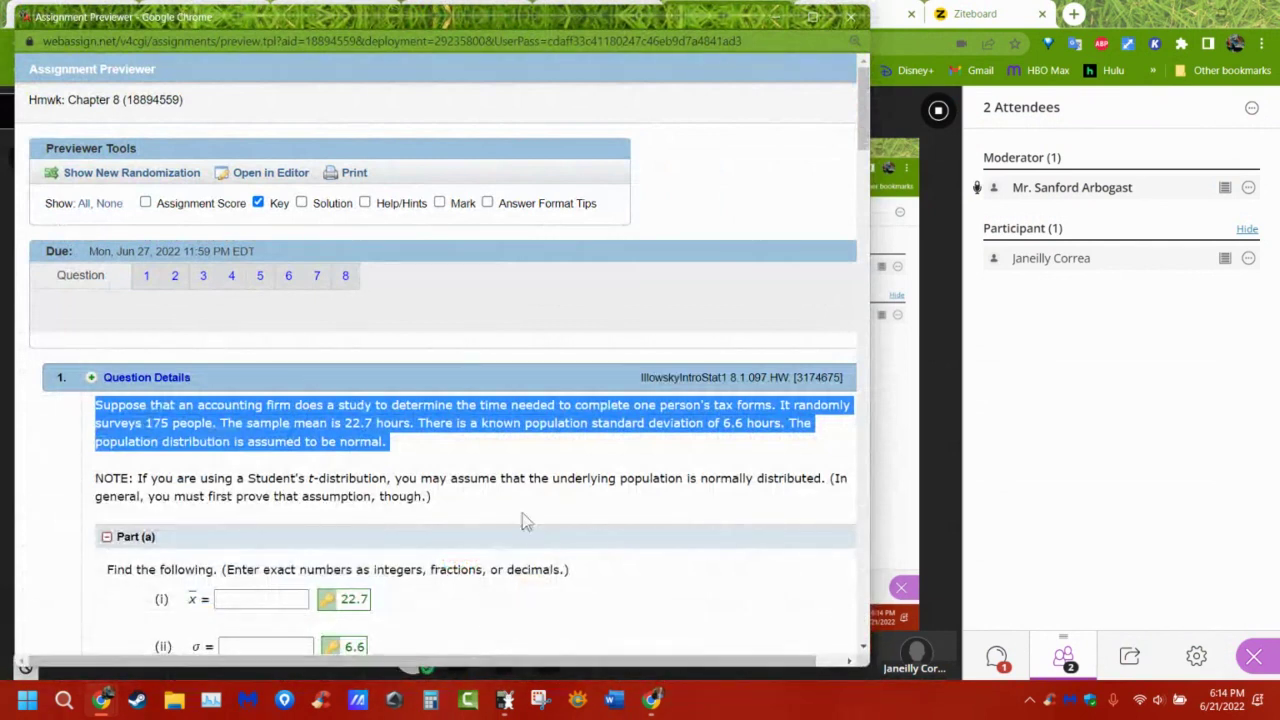
left_click(571, 470)
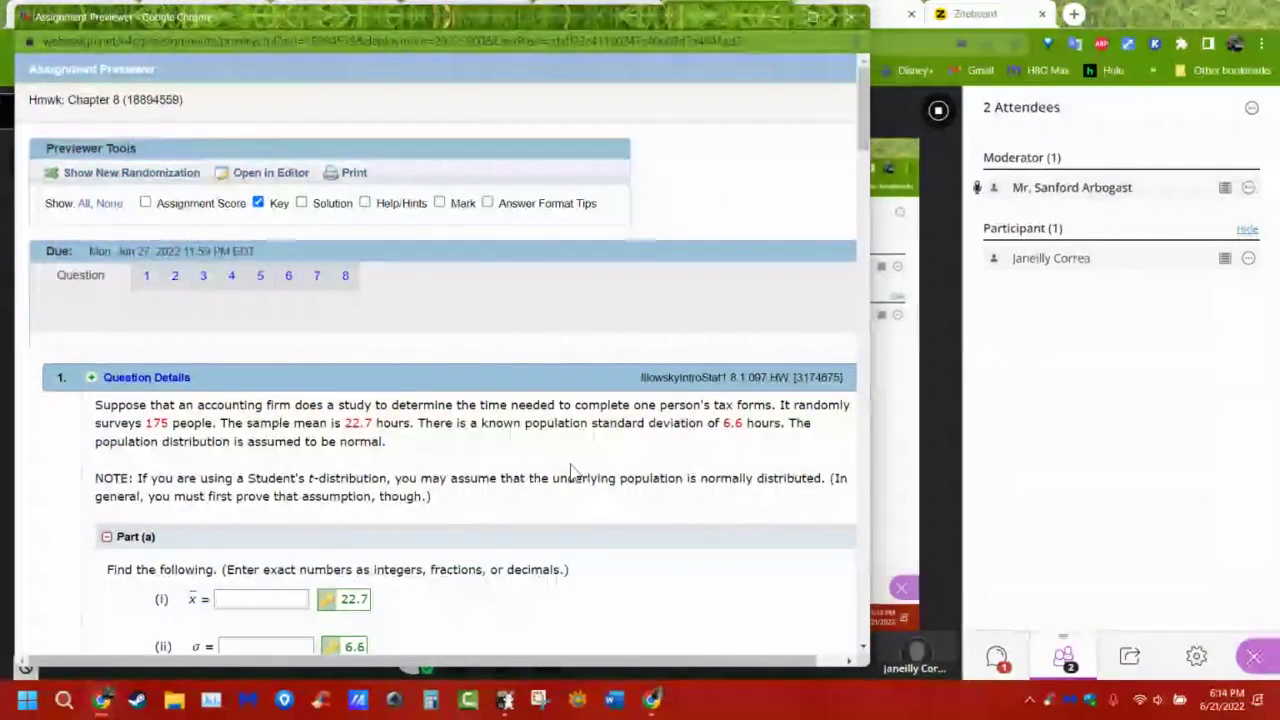
left_click(505, 698)
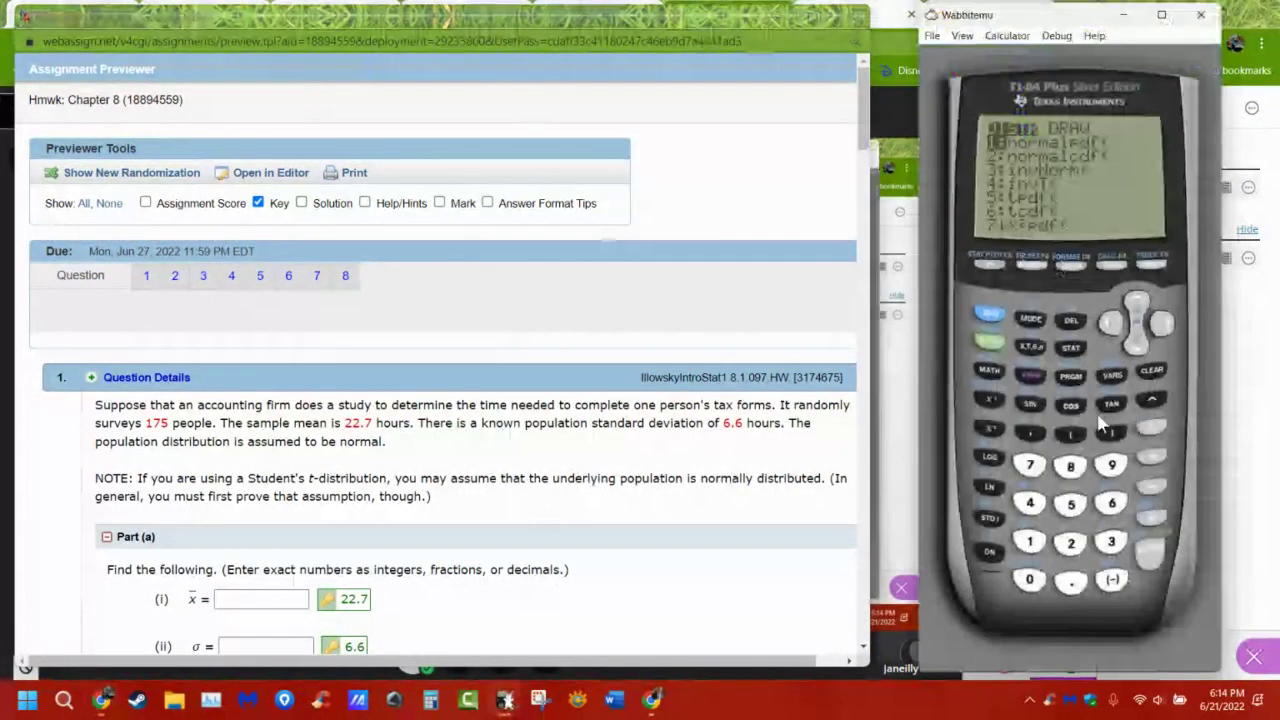
- Open the STAT TESTS list and scroll down past ZInterval to 2-PropZInt
left_click(1070, 348)
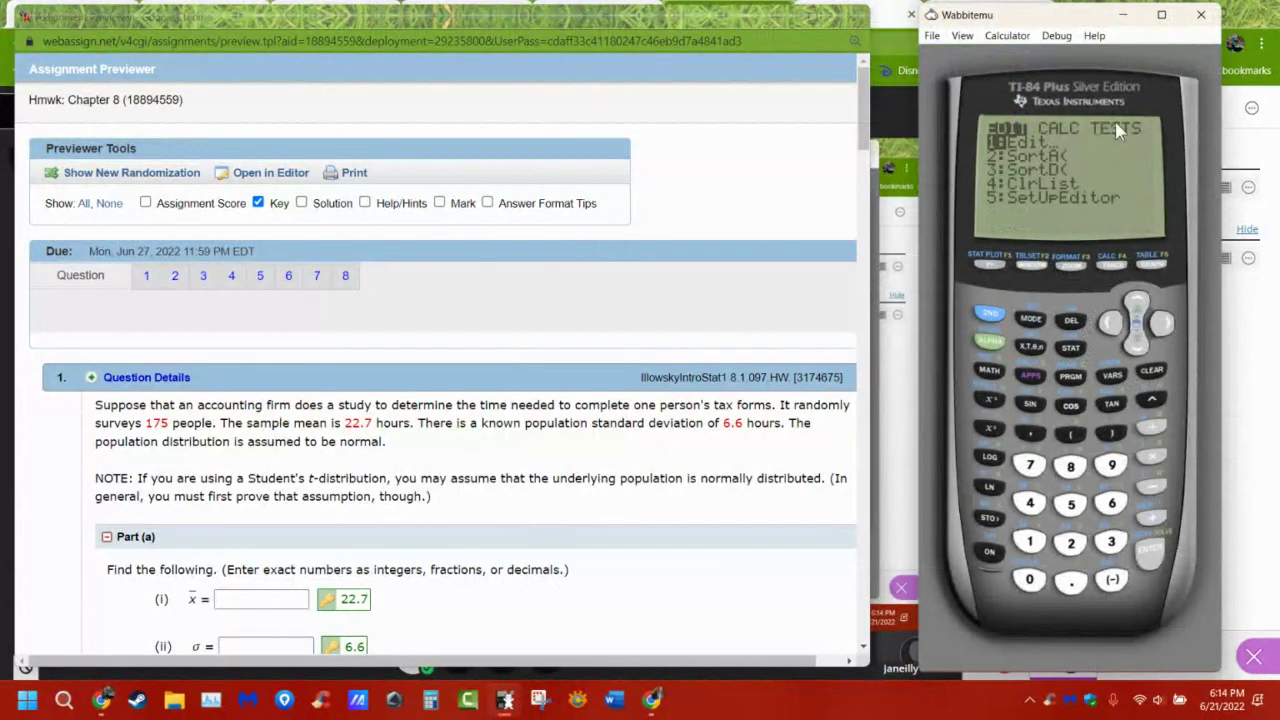
left_click(1112, 322)
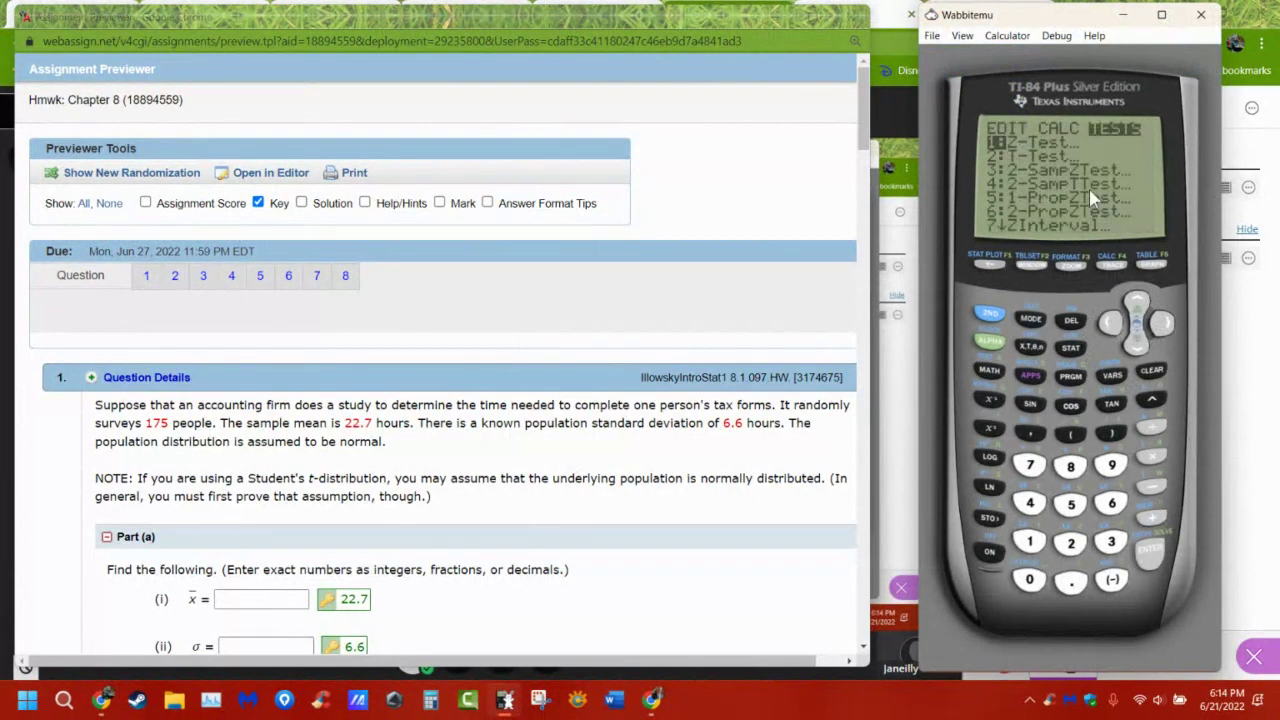
left_click(1135, 338)
left_click(1135, 338)
left_click(1135, 338)
left_click(1135, 338)
left_click(1136, 338)
left_click(1136, 340)
left_click(1136, 338)
left_click(1136, 338)
left_click(1136, 338)
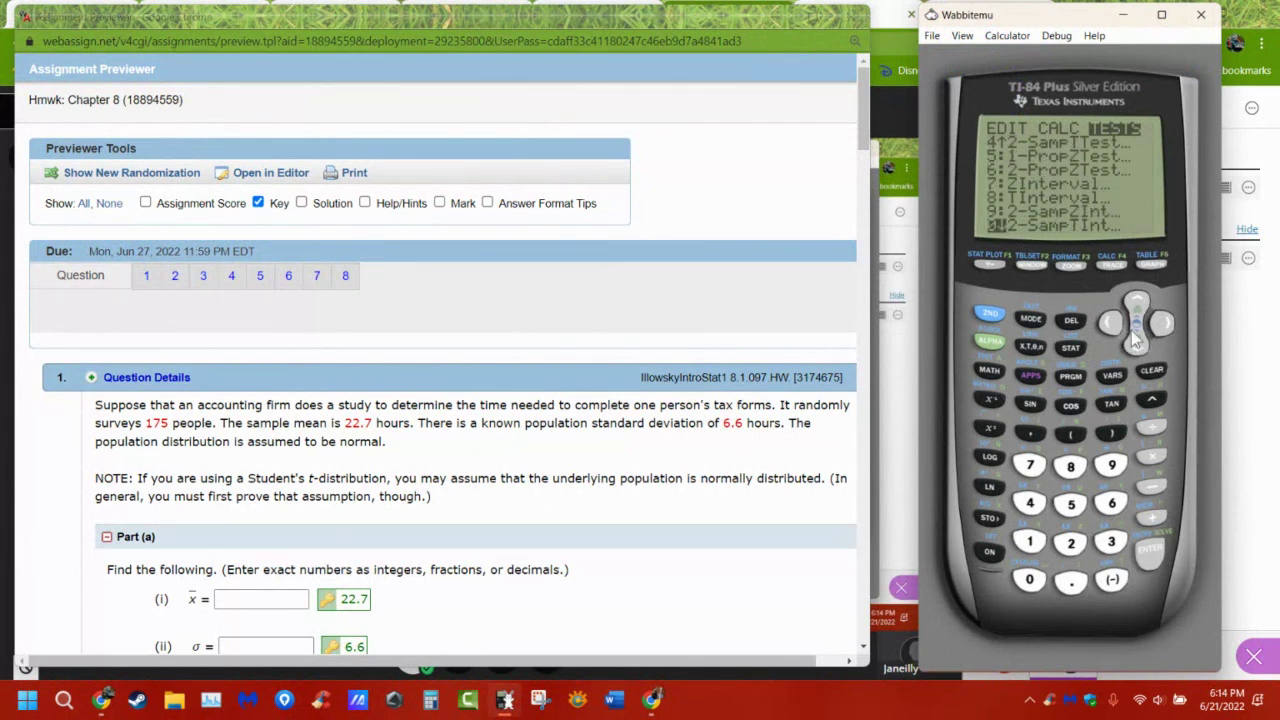
left_click(1137, 339)
left_click(1138, 341)
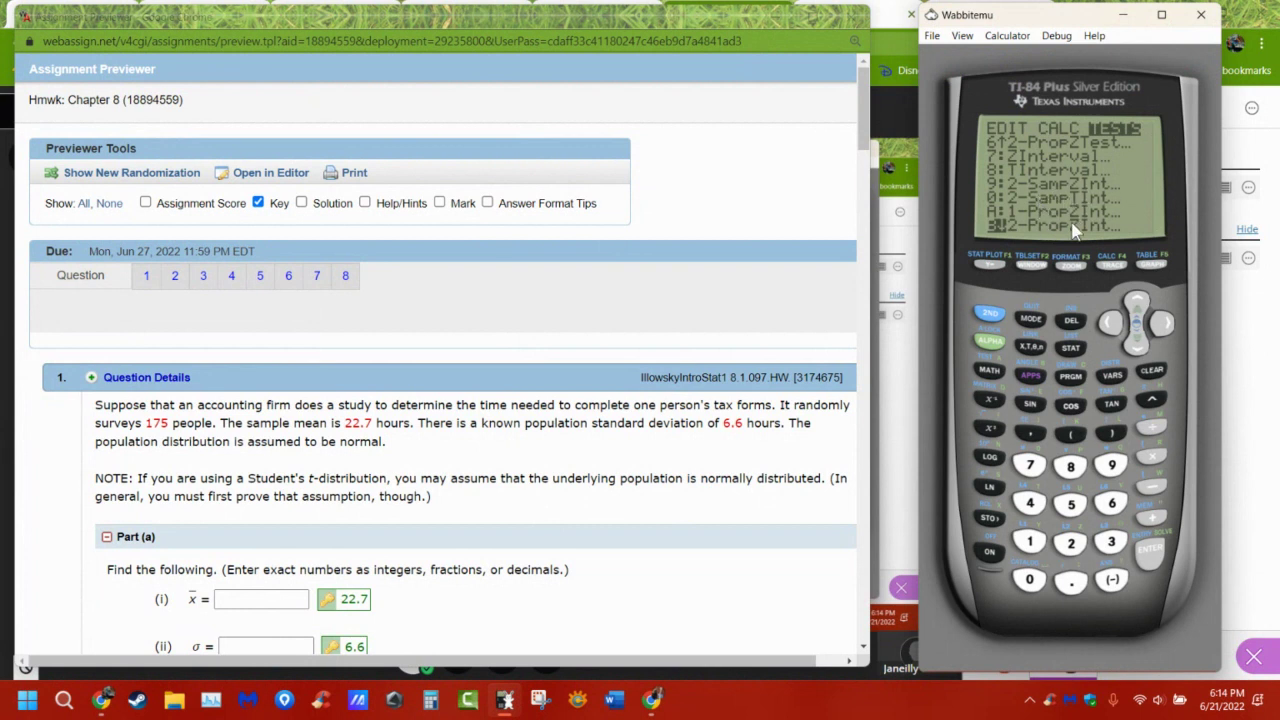
- Scroll back up the TESTS list to ZInterval
left_click(1137, 314)
left_click(1137, 314)
left_click(1137, 314)
left_click(1137, 314)
left_click(1137, 314)
left_click(1137, 314)
left_click(1137, 314)
left_click(1137, 314)
left_click(1137, 314)
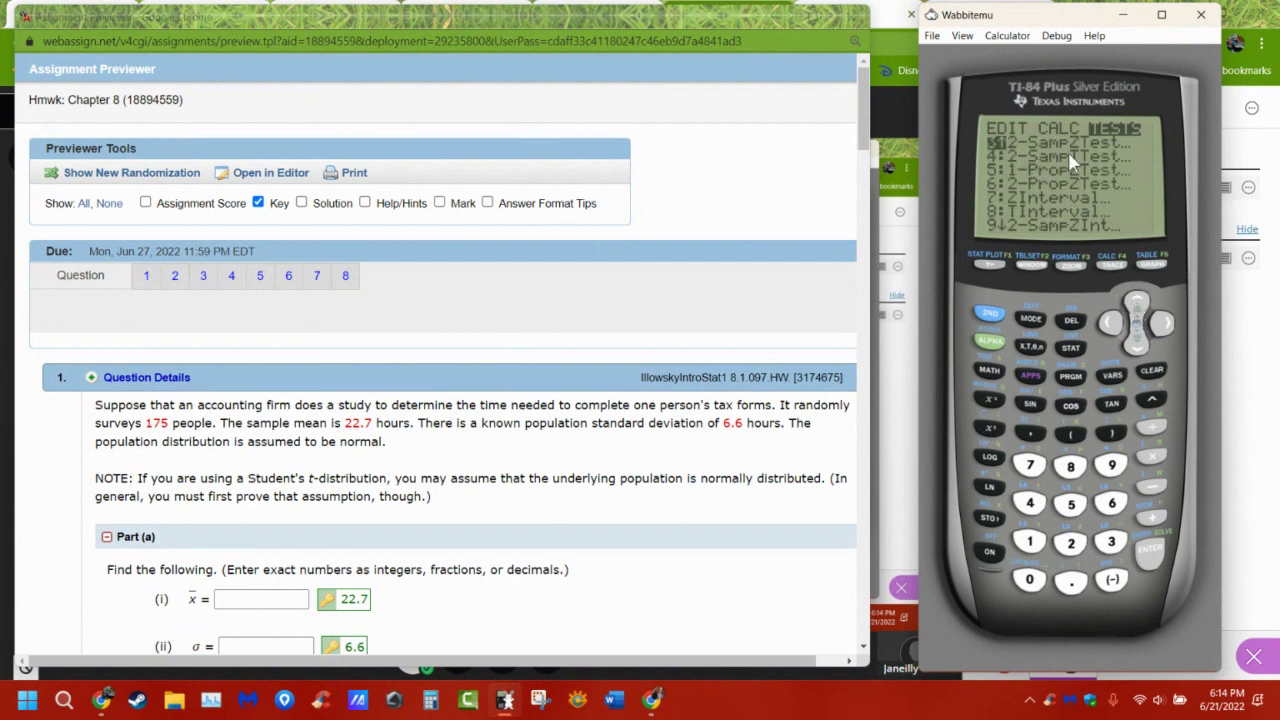
- Scroll down to 2-PropZInt and χ²-Test again, then back up to 2-SampZInt
left_click(1137, 343)
left_click(1137, 343)
left_click(1137, 343)
left_click(1140, 348)
left_click(1140, 348)
left_click(1140, 348)
left_click(1140, 348)
left_click(1140, 348)
left_click(1140, 348)
left_click(1140, 348)
left_click(1142, 303)
left_click(1142, 303)
left_click(1142, 303)
left_click(1142, 303)
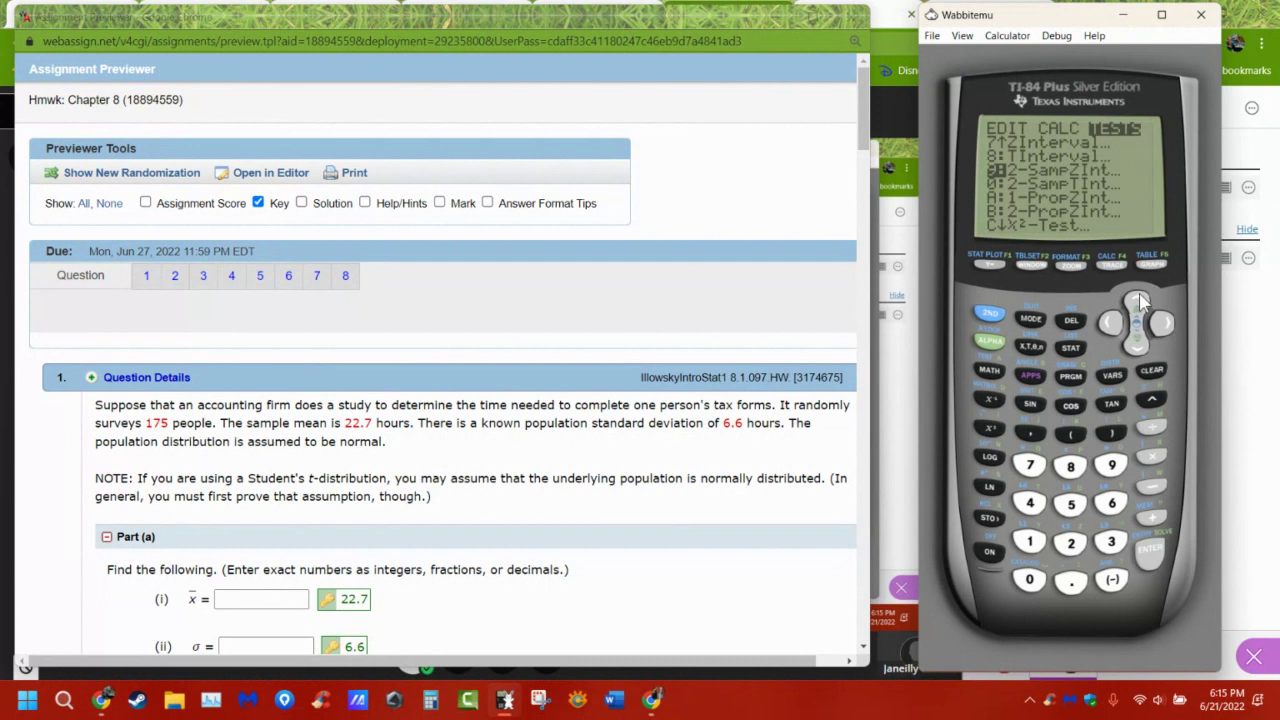
scroll(770, 457, "down", 5)
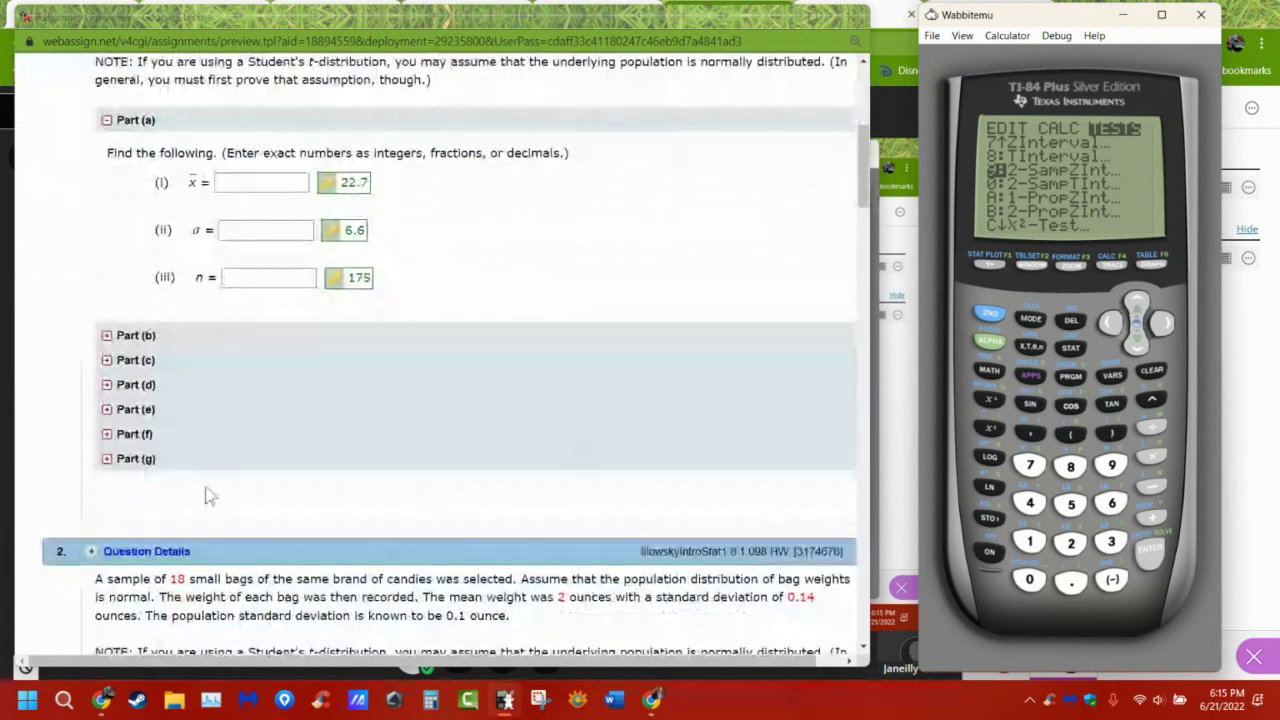
left_click(150, 460)
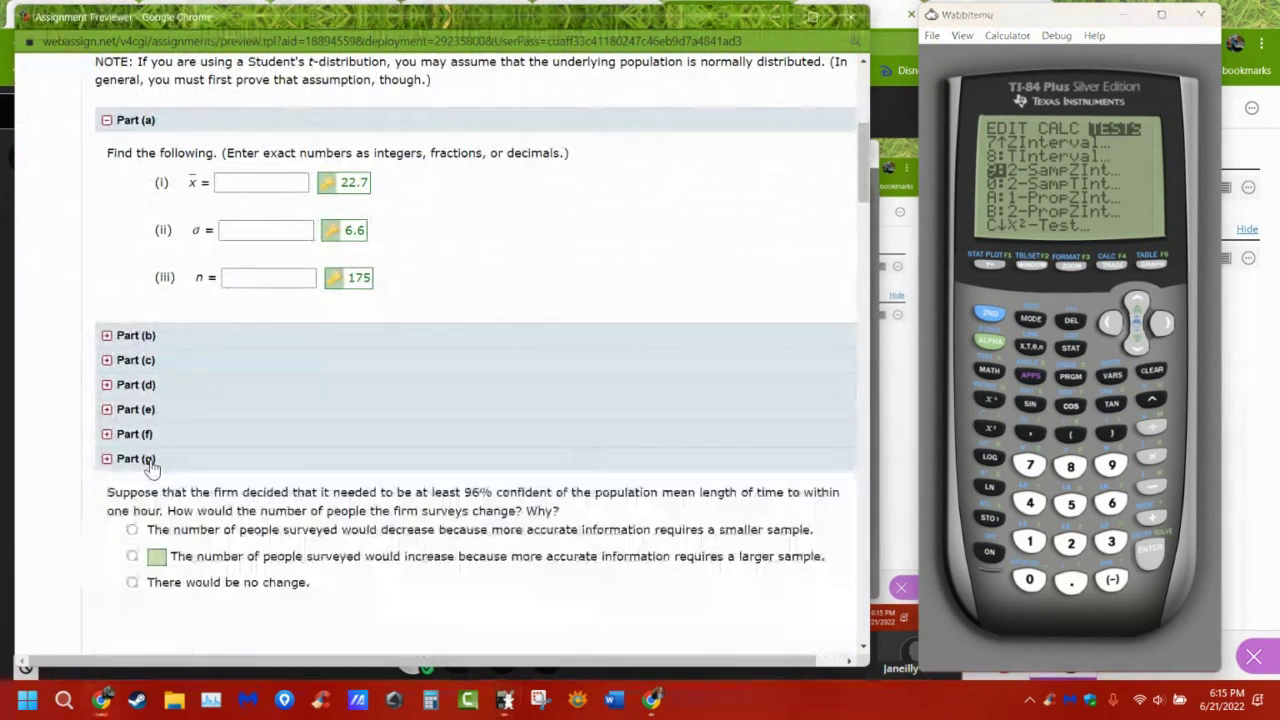
left_click(136, 438)
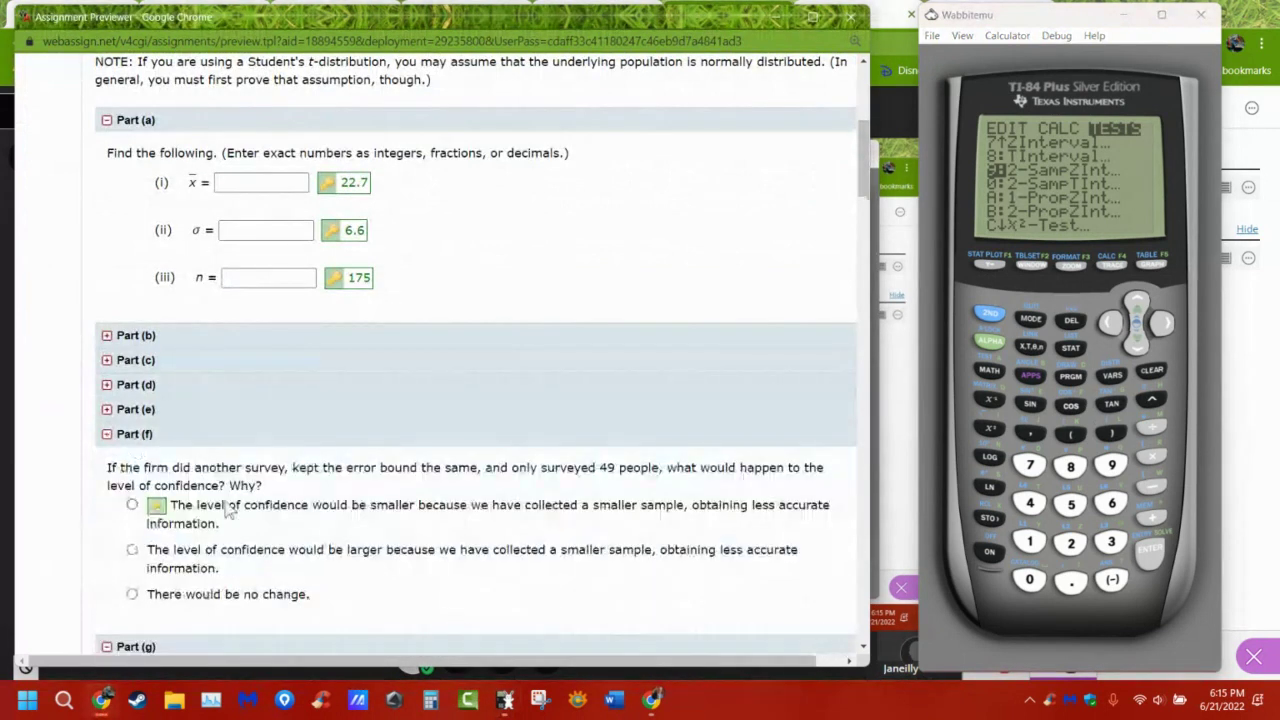
left_click(144, 442)
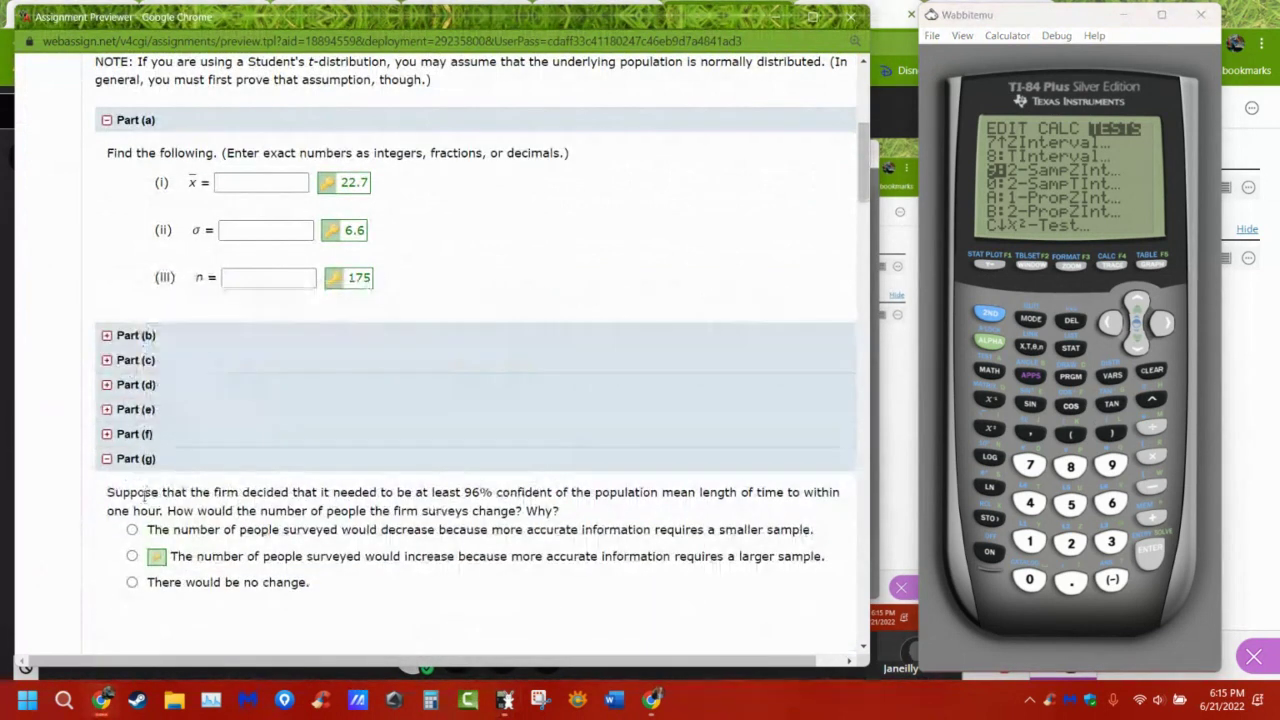
scroll(295, 436, "up", 3)
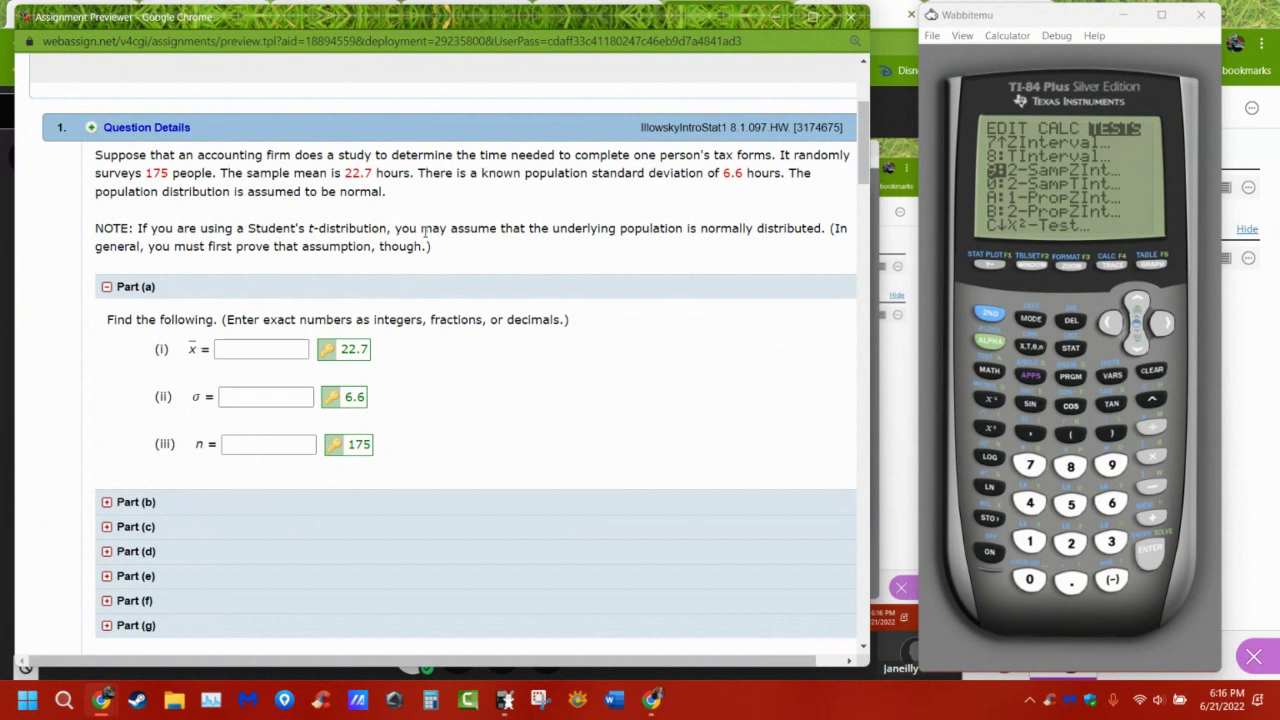
double_click(196, 398)
double_click(197, 444)
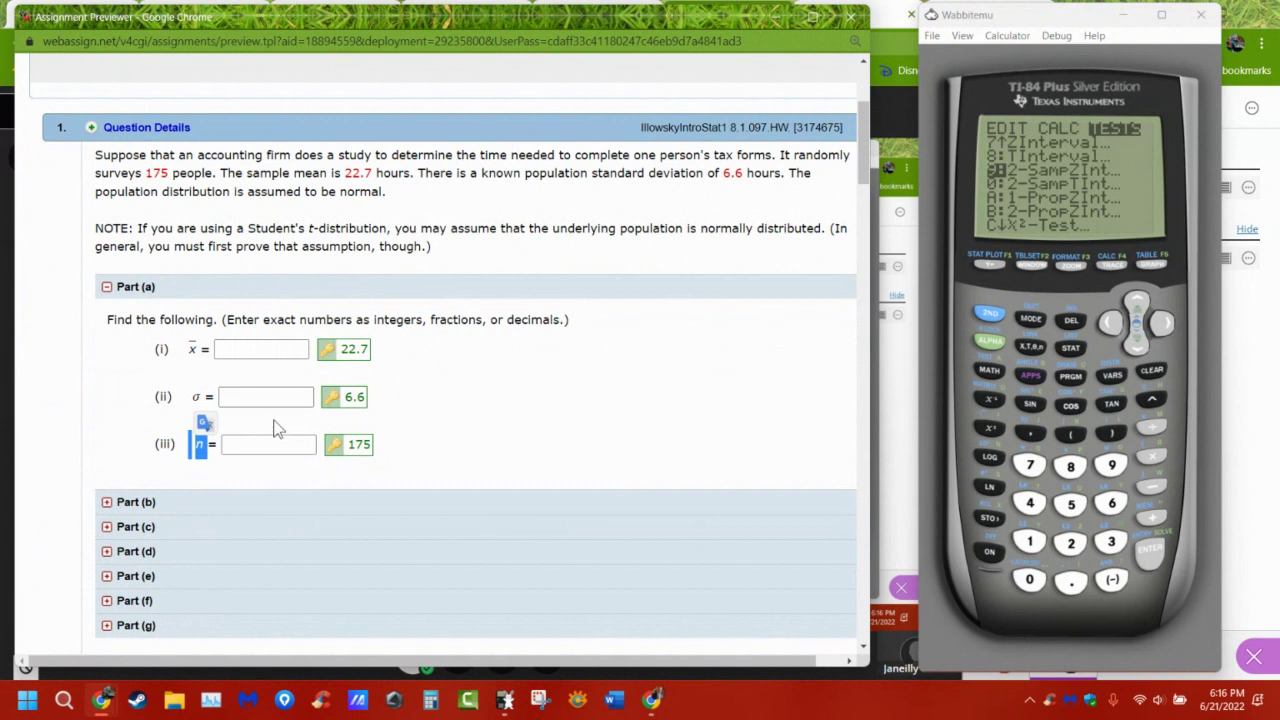
left_click(239, 400)
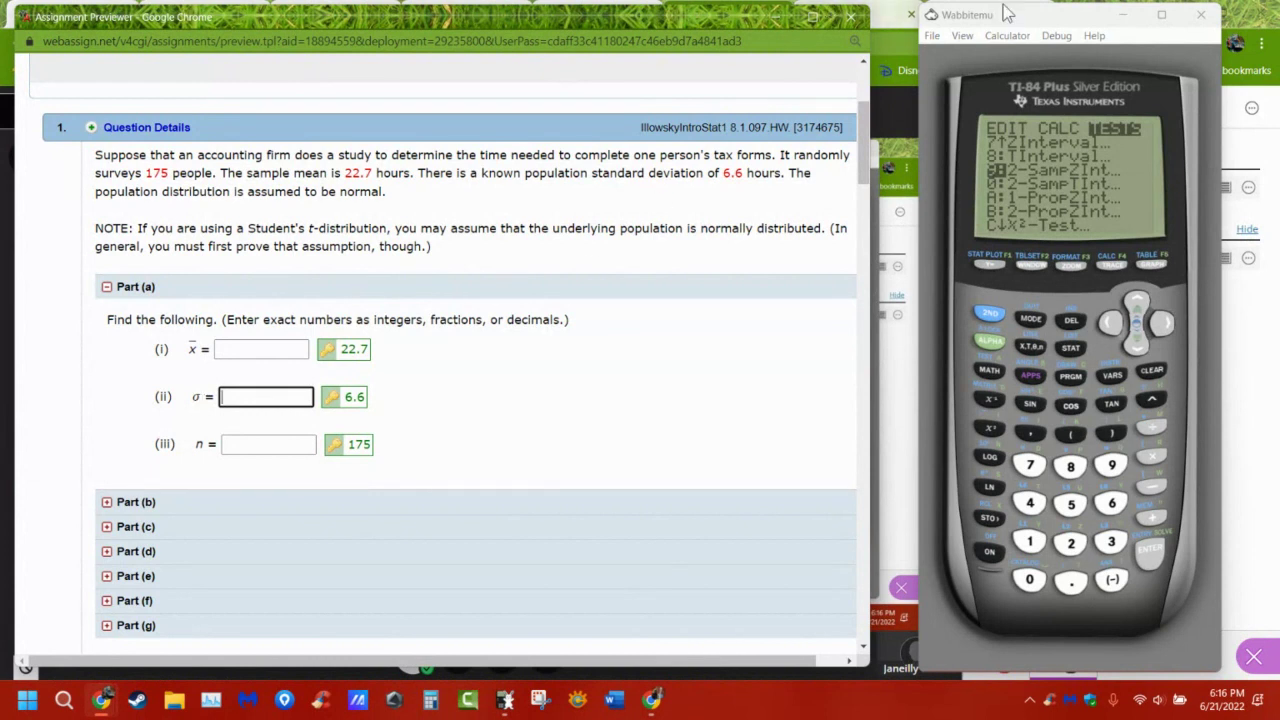
- Shift the calculator window up and left, and move up the TESTS list to 1-PropZTest
left_click_drag(1022, 15, 1015, 66)
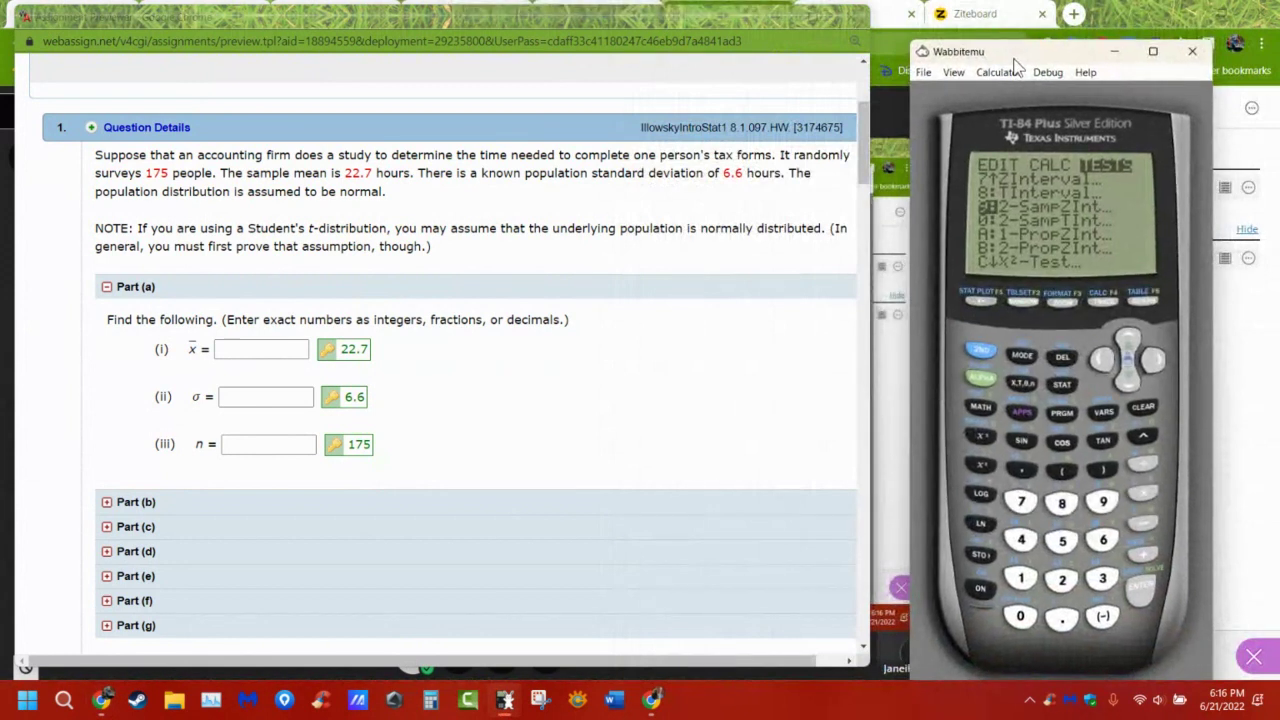
left_click_drag(1038, 53, 1027, 38)
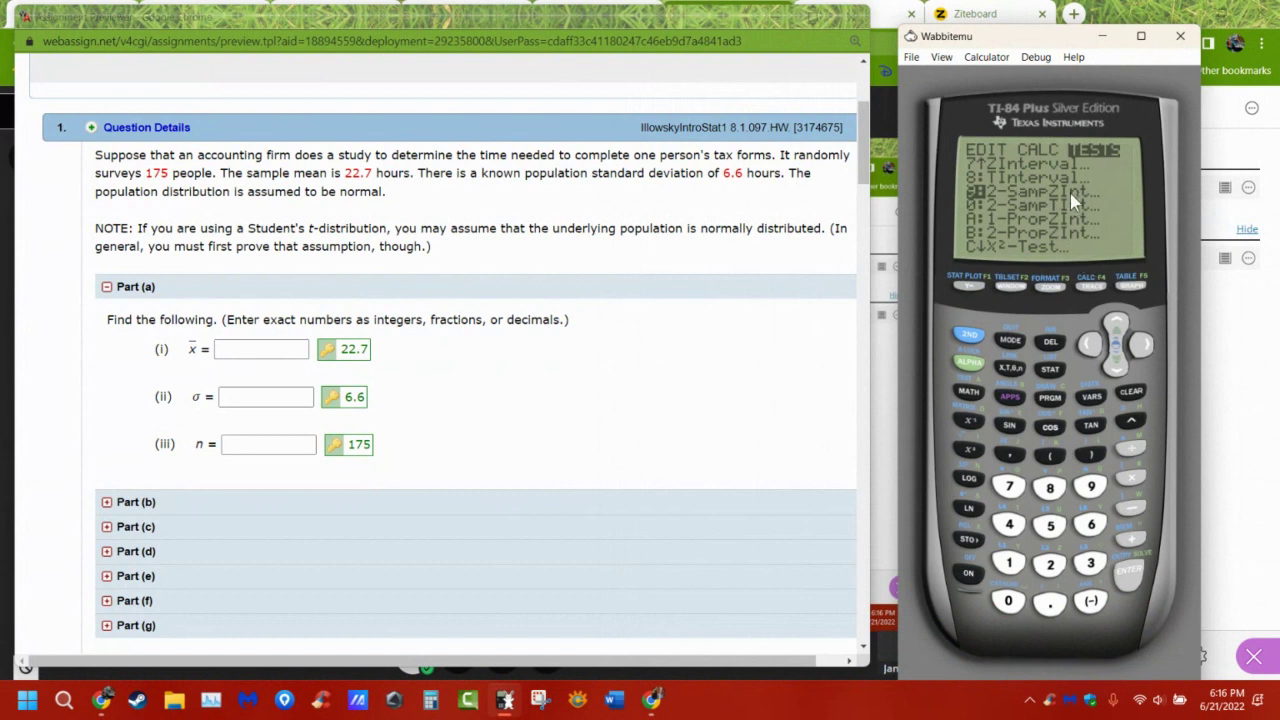
left_click(1117, 325)
left_click(1117, 325)
left_click(1117, 325)
left_click(1117, 325)
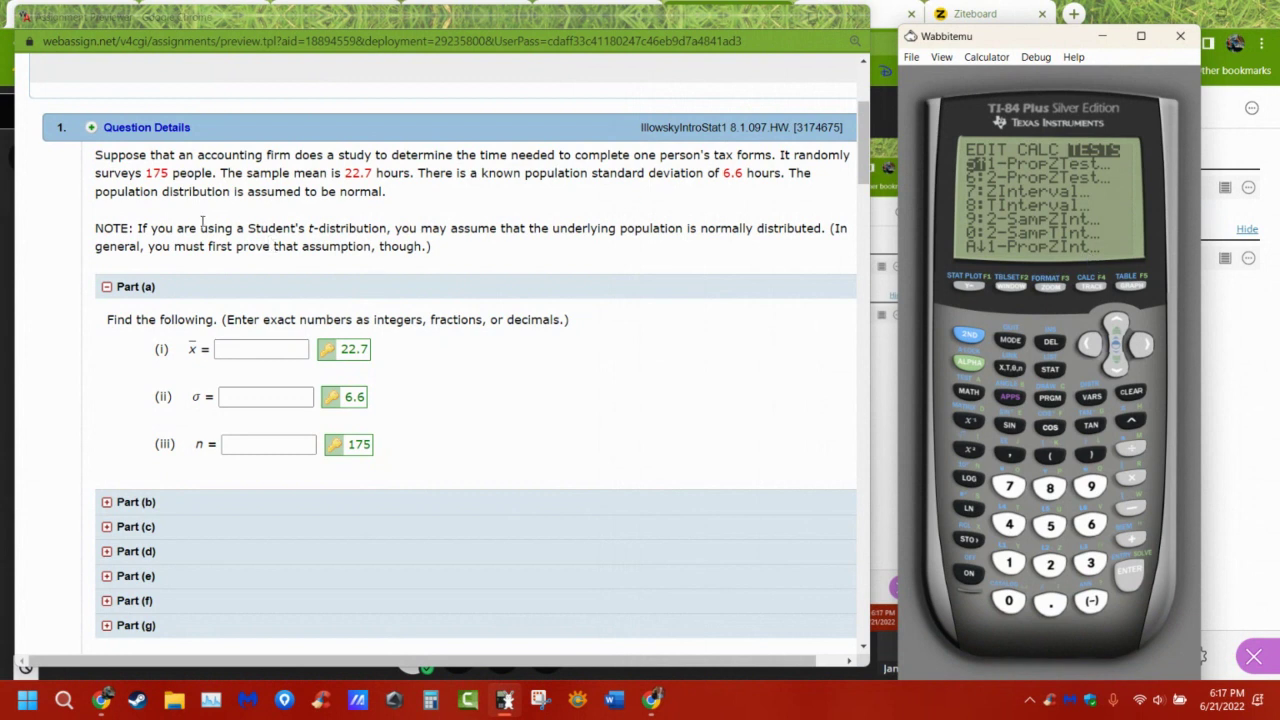
- Enter the problem's sample size of 175 in Part (a)'s n box
left_click(157, 174)
double_click(157, 173)
left_click_drag(168, 174, 212, 170)
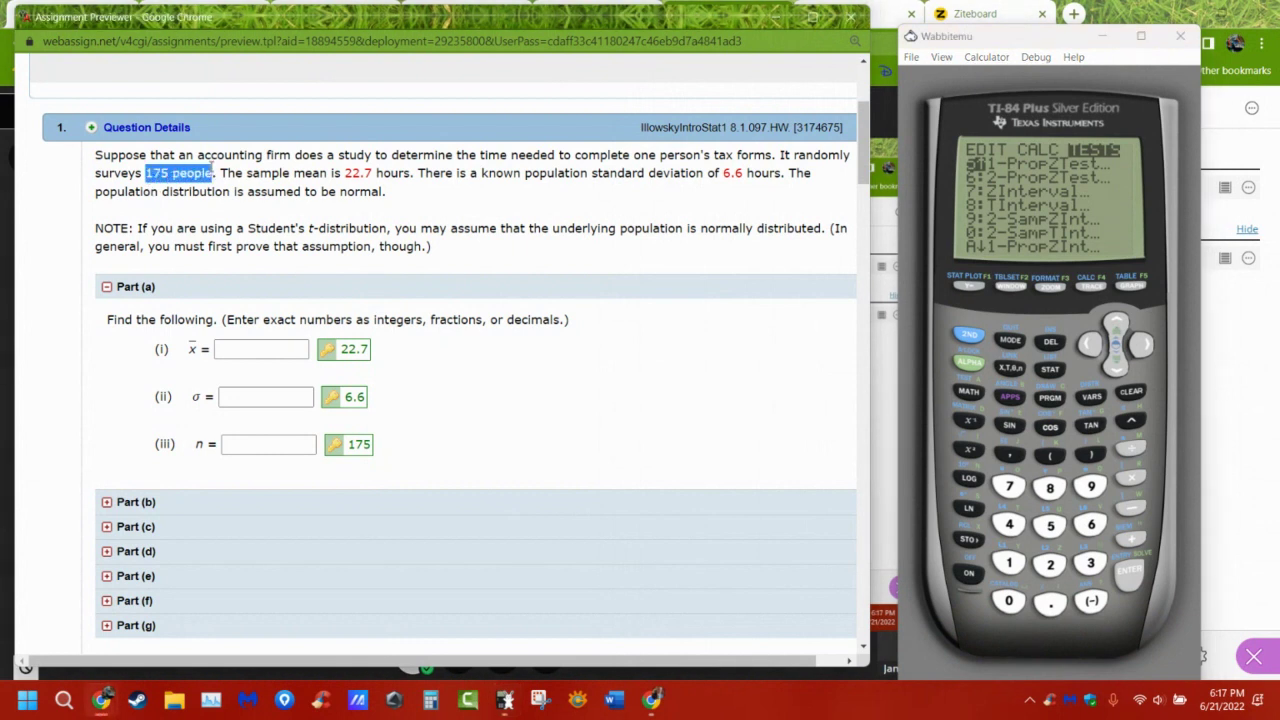
left_click(239, 450)
type("175")
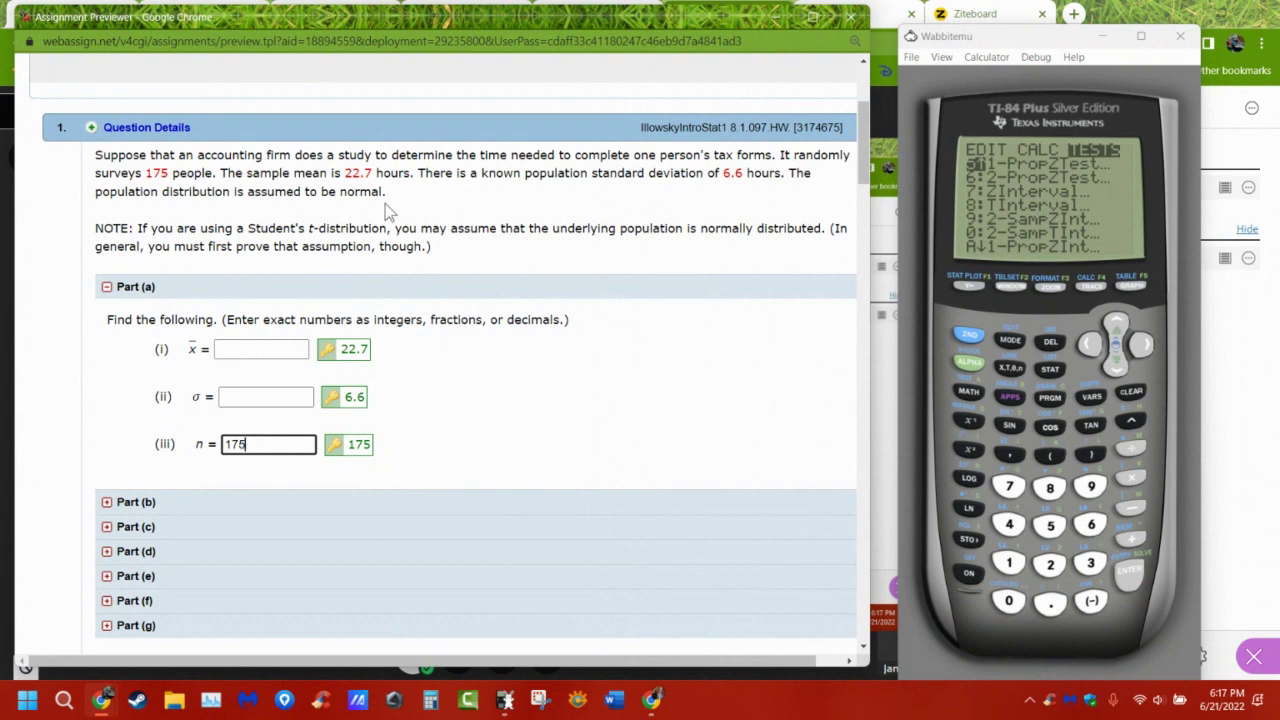
- Fill in x̄ = 22.7 and σ = 6.6, then expand Part (b)'s random-variable choices
left_click_drag(304, 174, 411, 173)
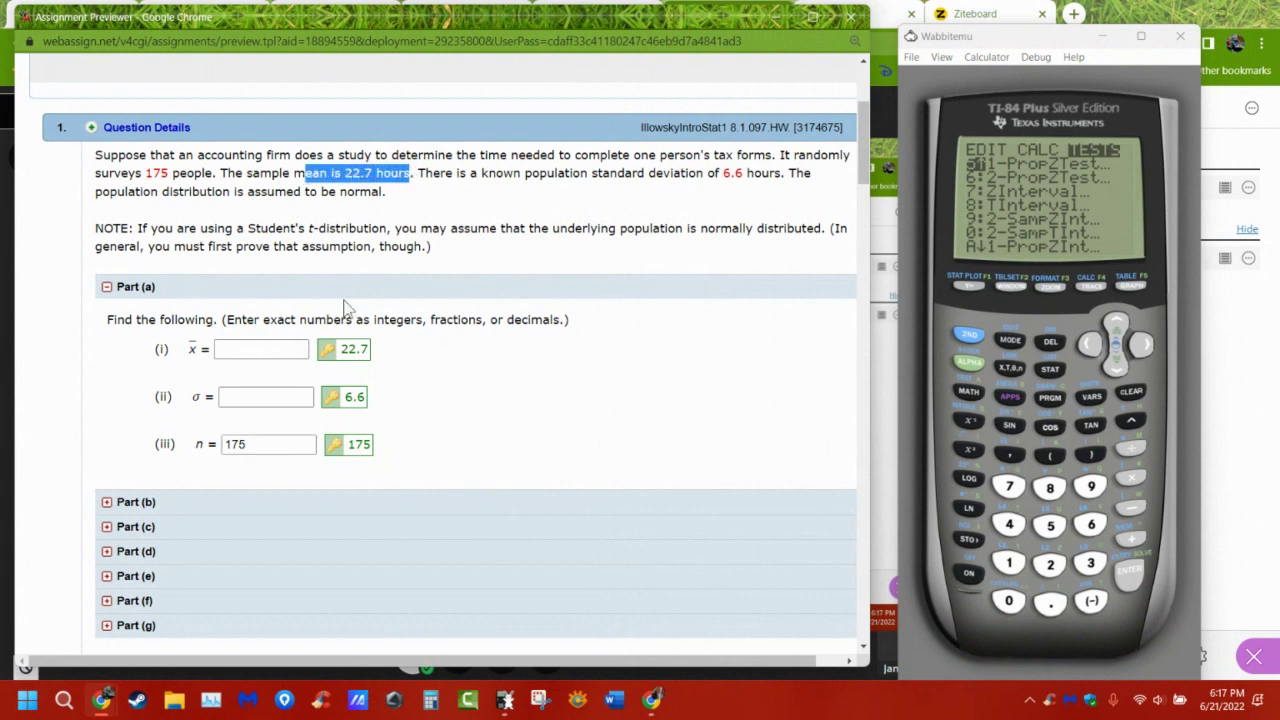
left_click(290, 347)
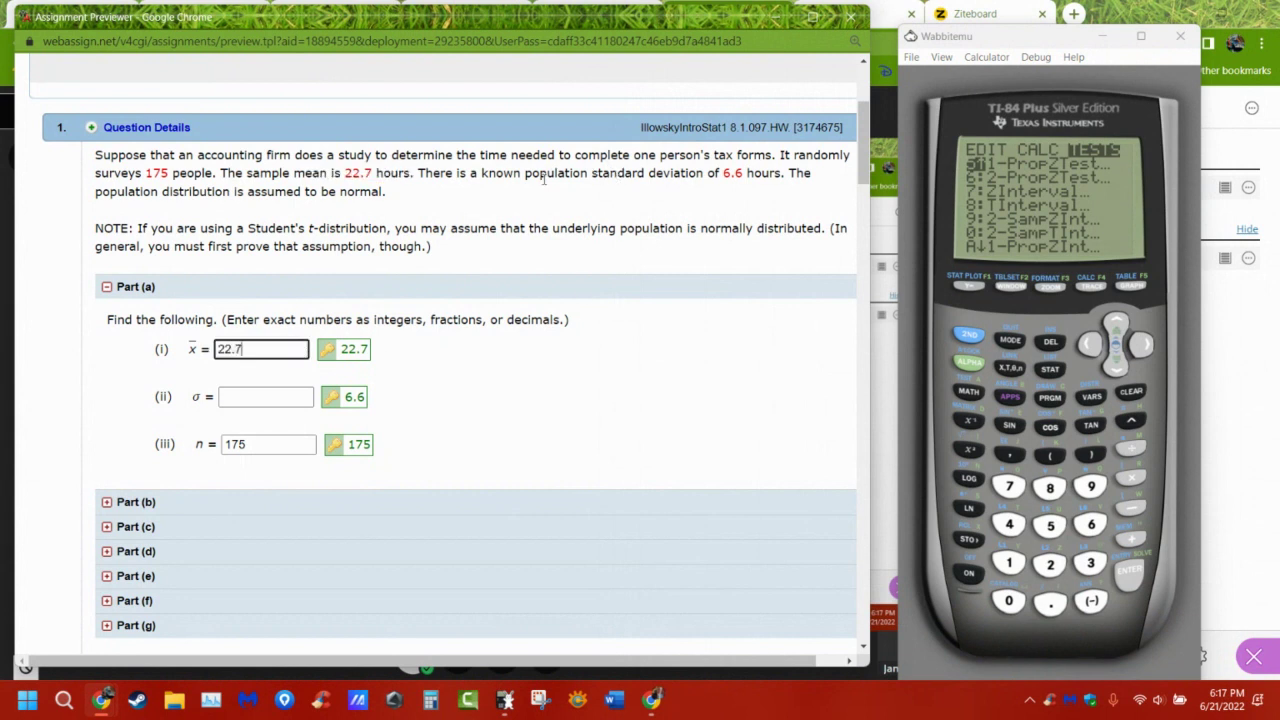
left_click_drag(481, 174, 785, 174)
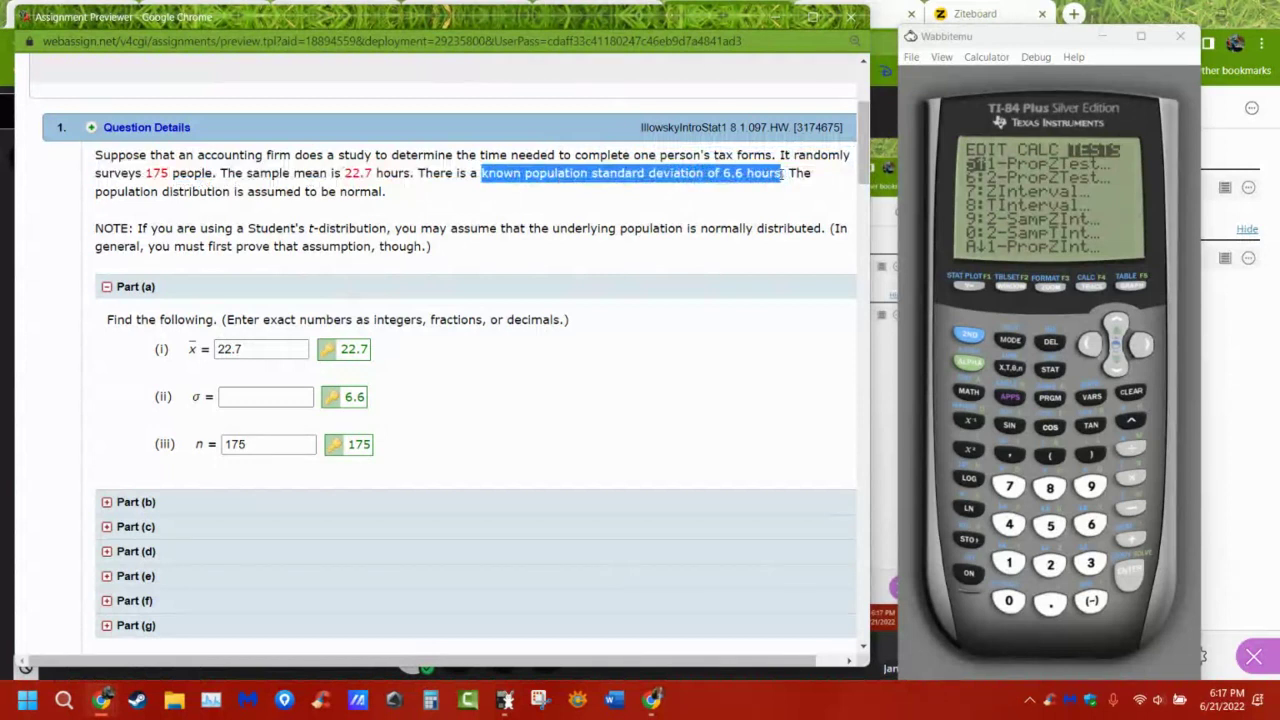
left_click(262, 398)
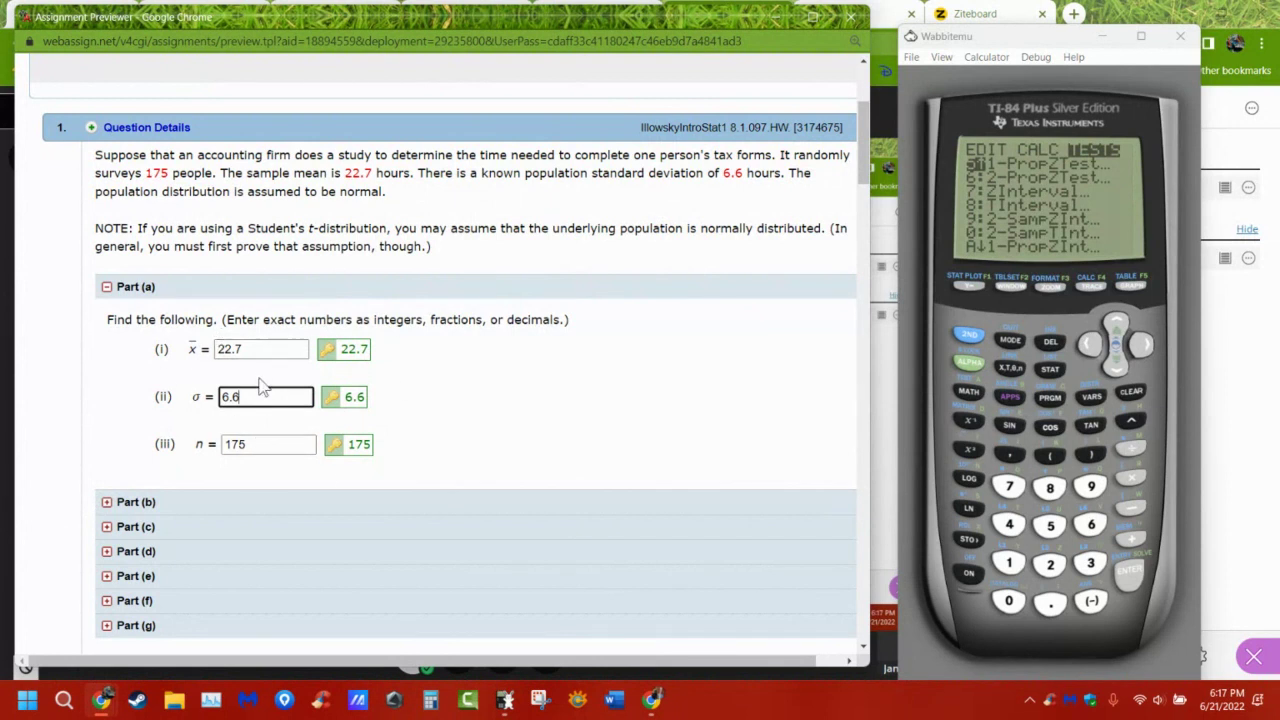
left_click(126, 502)
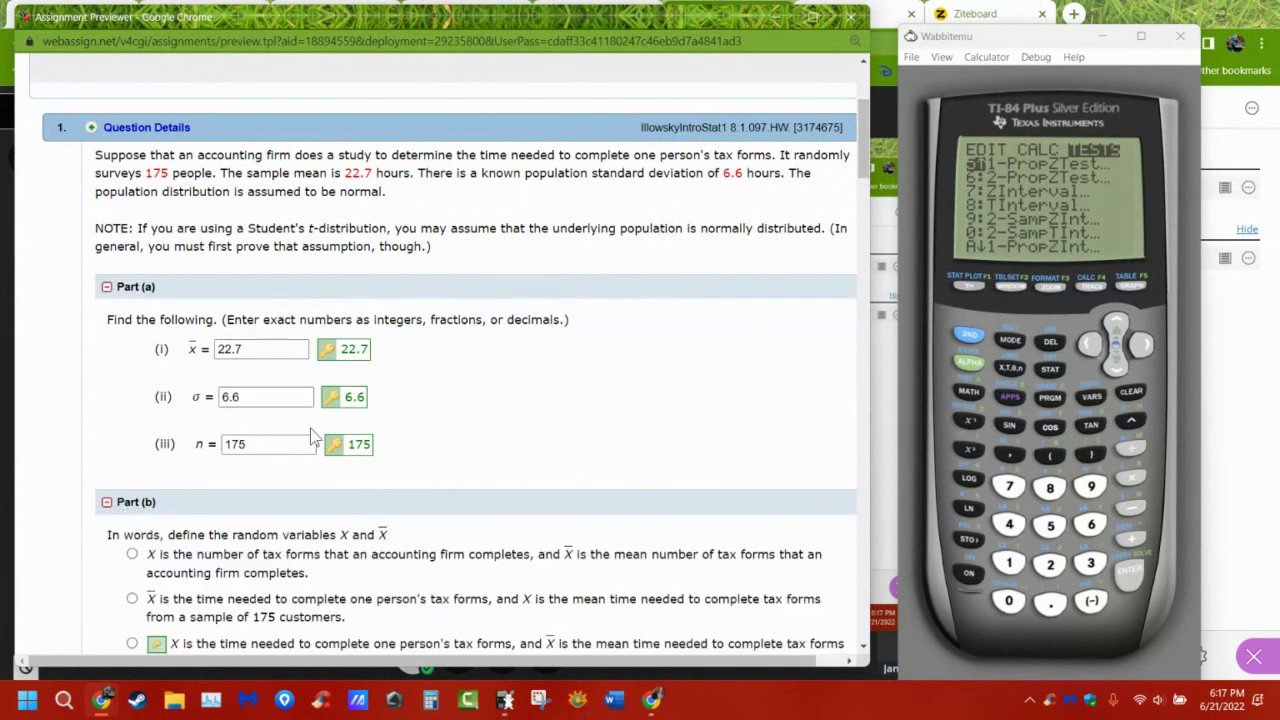
- Highlight X, X-bar, the sample size 175 and mean 22.7, then collapse Part (b)
scroll(310, 436, "down", 3)
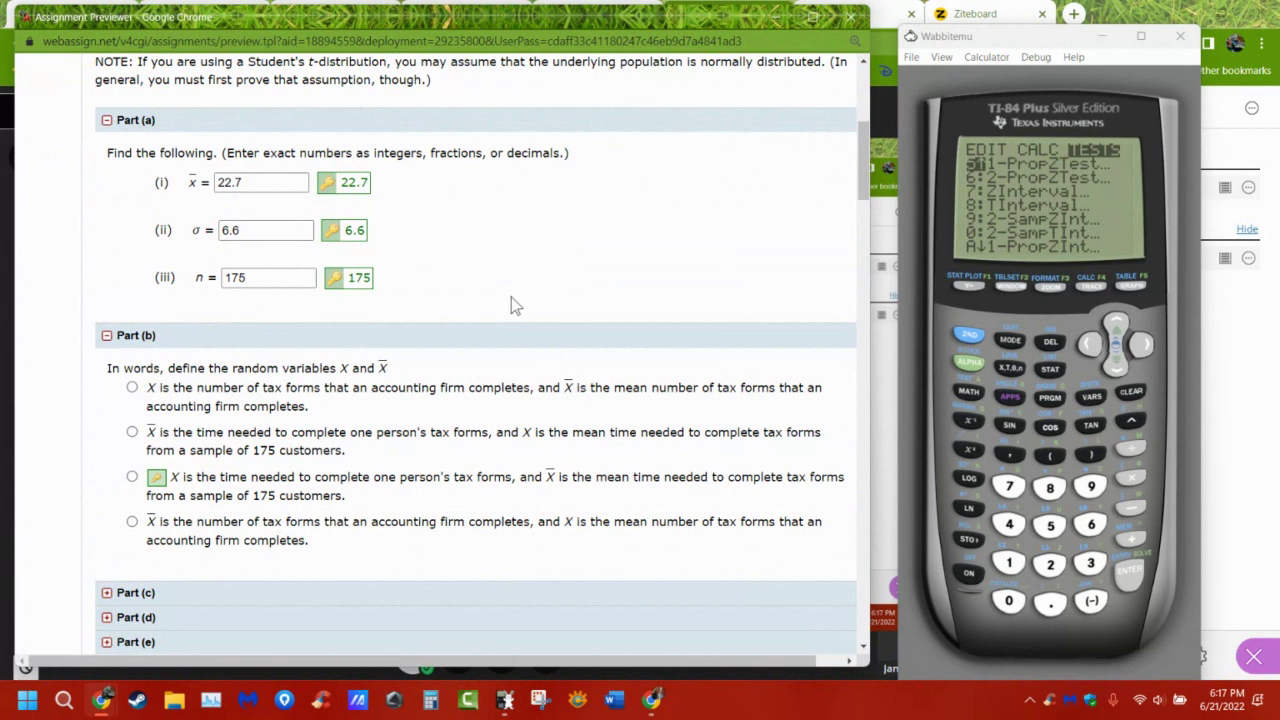
left_click_drag(360, 369, 329, 369)
scroll(465, 250, "up", 2)
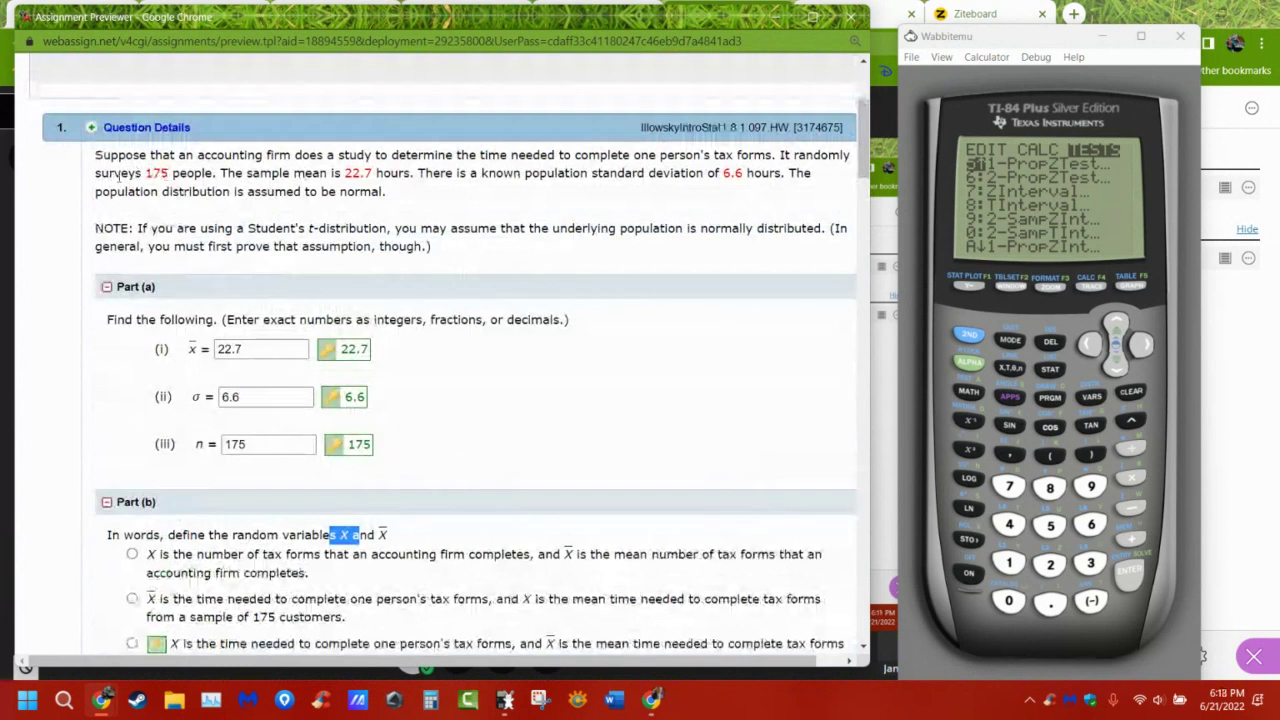
left_click_drag(113, 173, 172, 174)
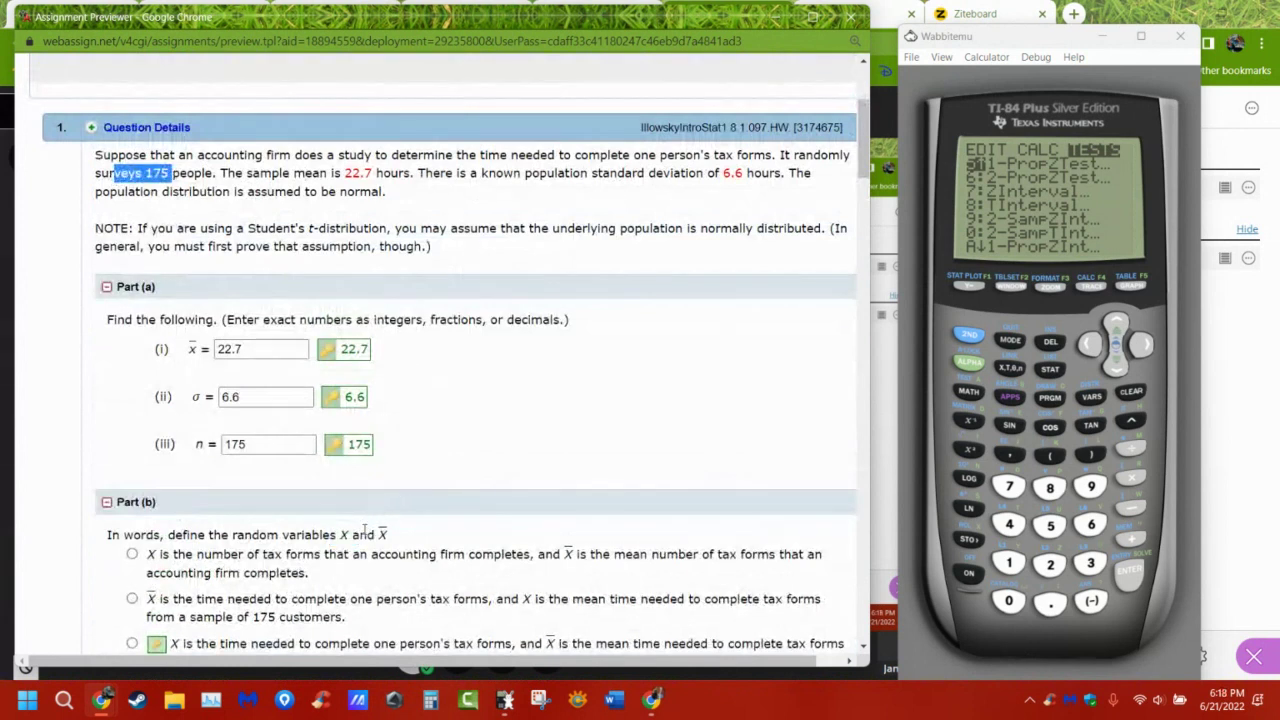
left_click_drag(366, 535, 388, 536)
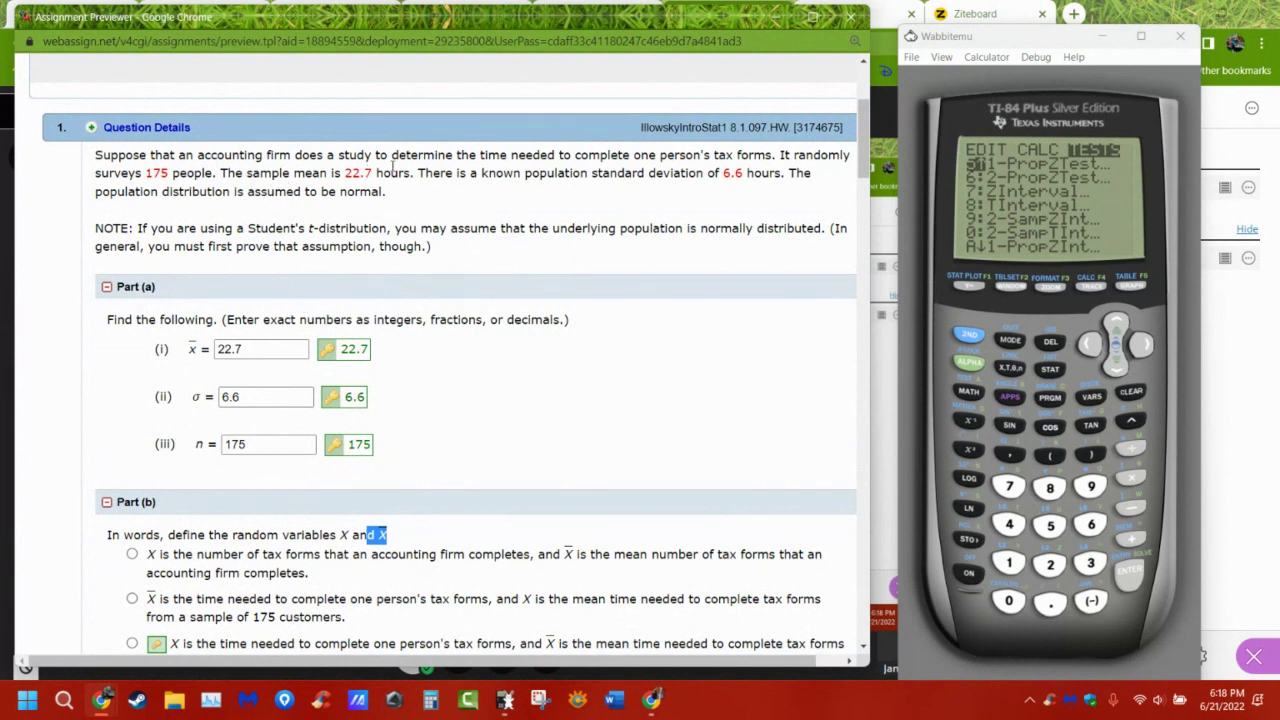
left_click_drag(386, 173, 332, 184)
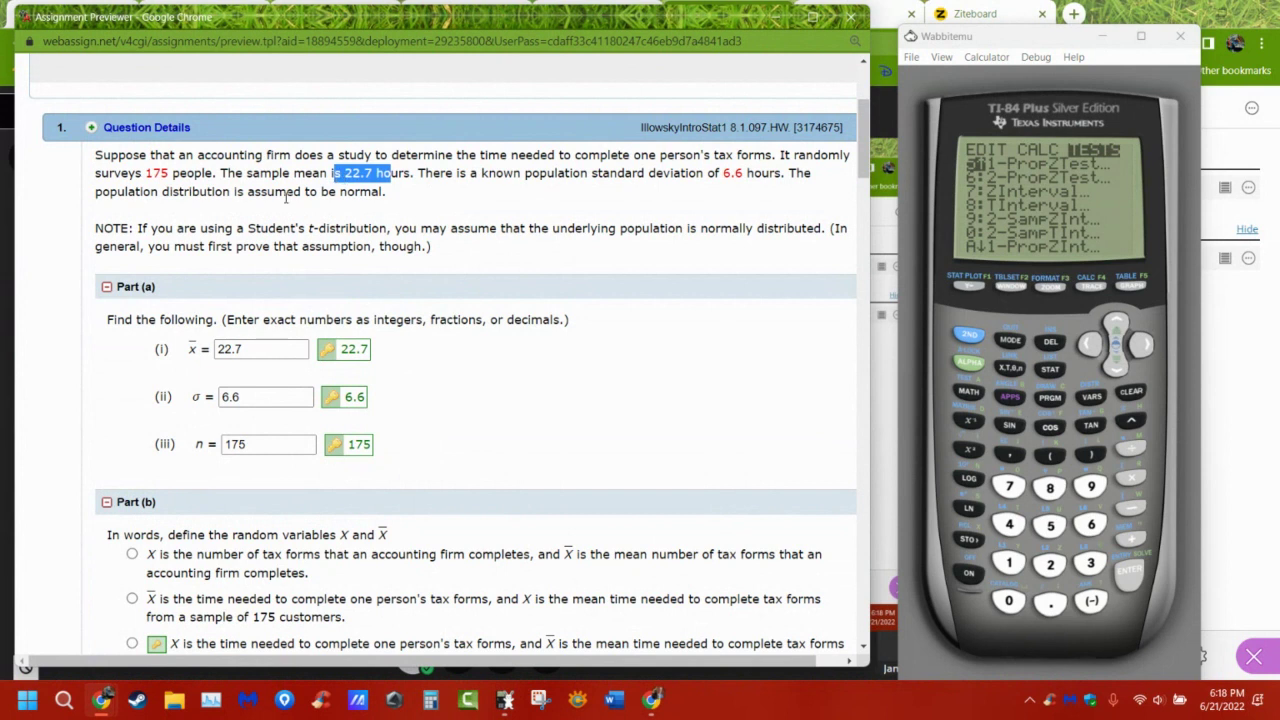
left_click_drag(694, 156, 773, 156)
scroll(528, 362, "down", 2)
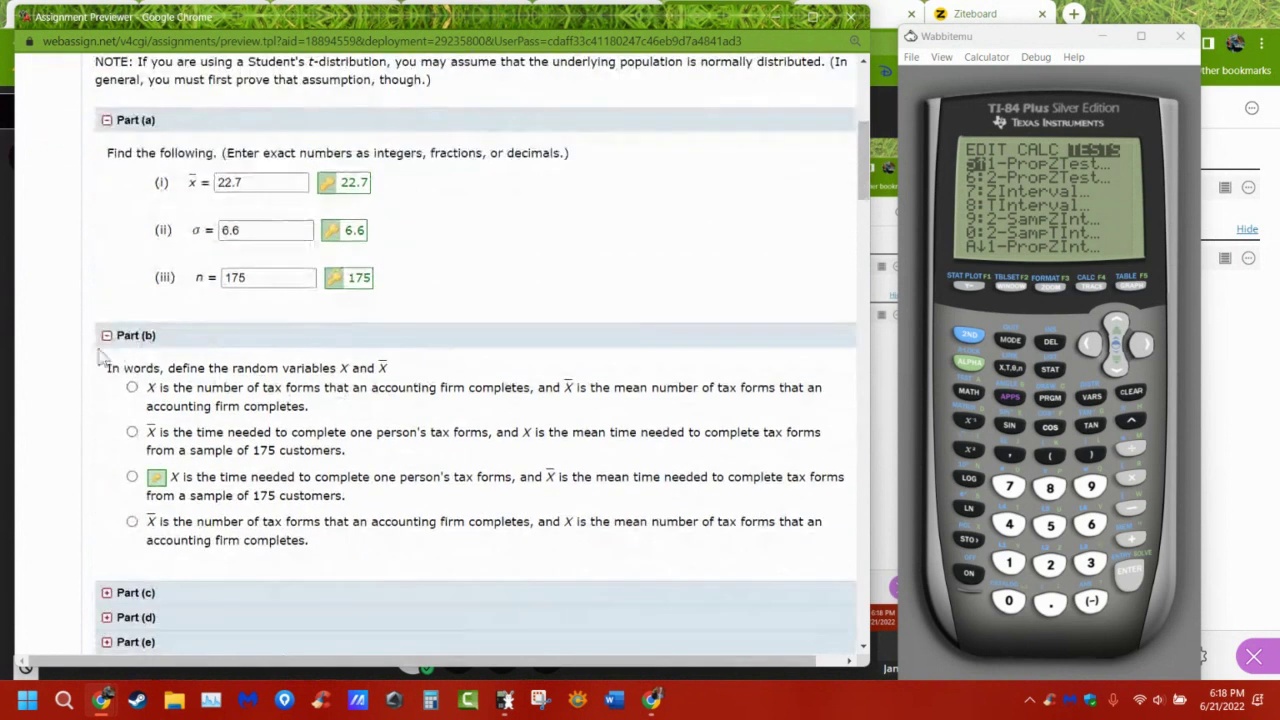
left_click(107, 337)
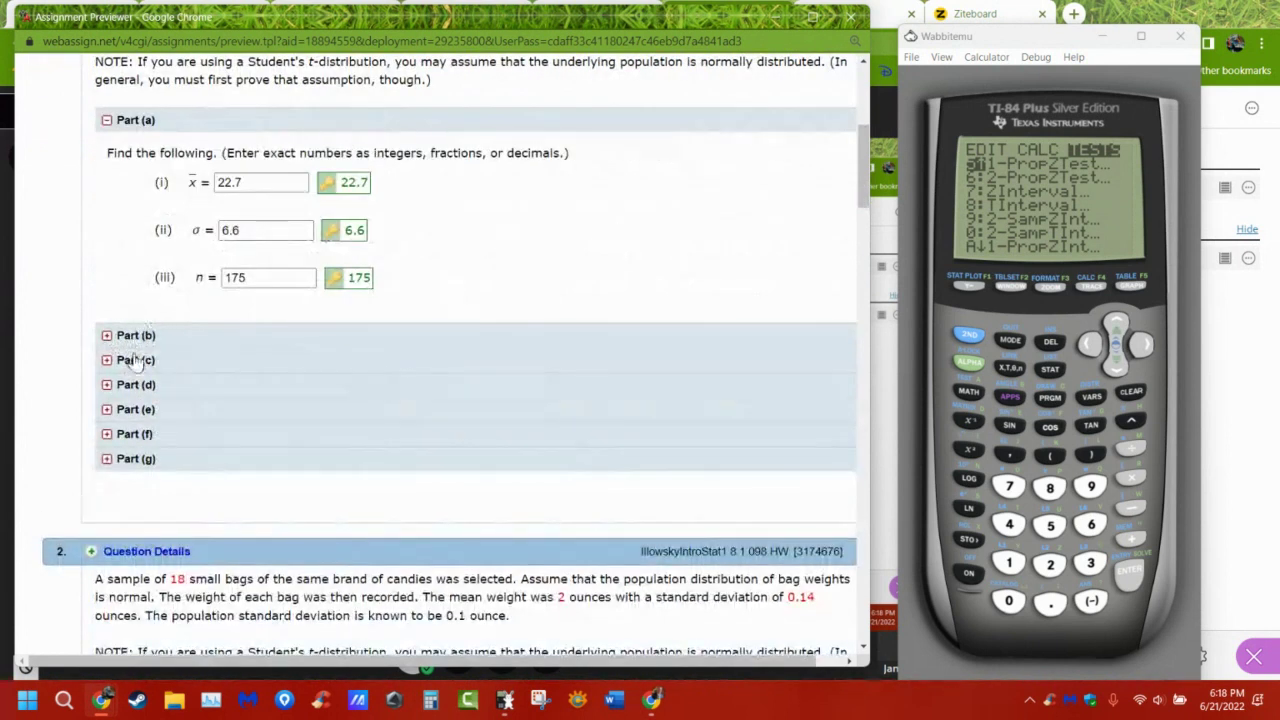
- Expand Part (c) and highlight its distribution question and the σ of 6.6
left_click(129, 360)
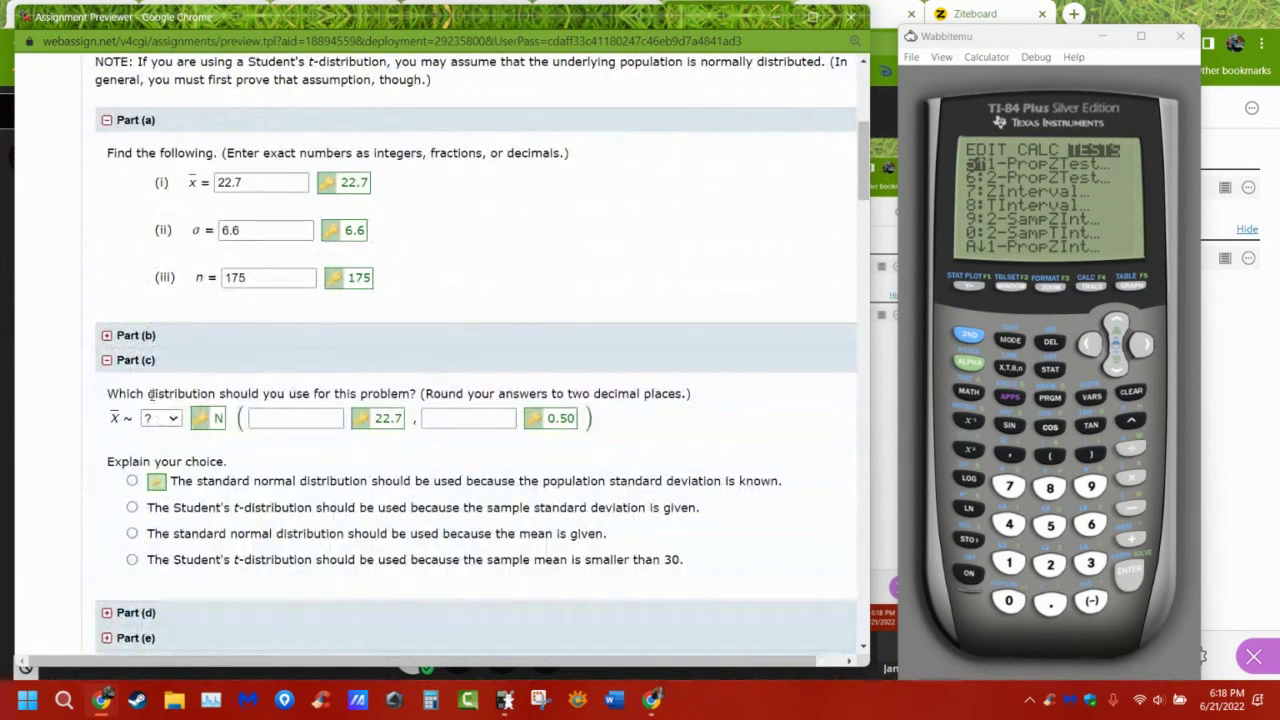
left_click_drag(128, 395, 463, 395)
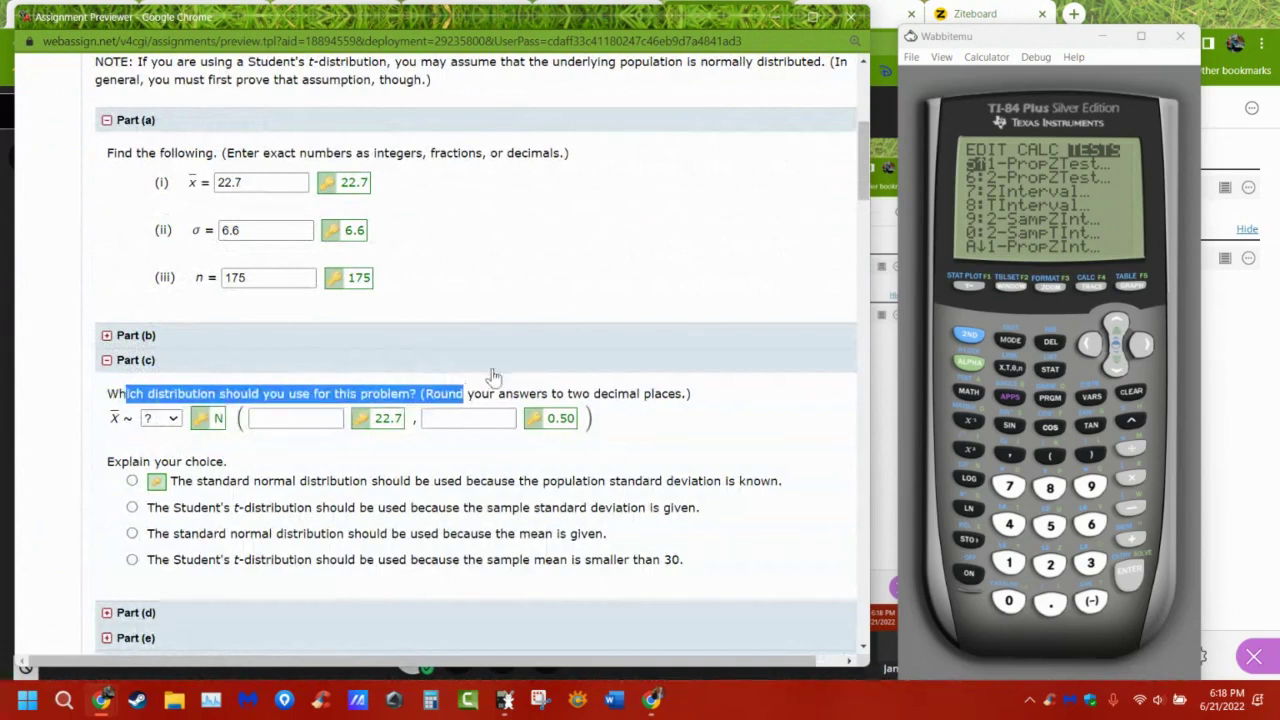
scroll(544, 318, "up", 1)
scroll(544, 318, "up", 1)
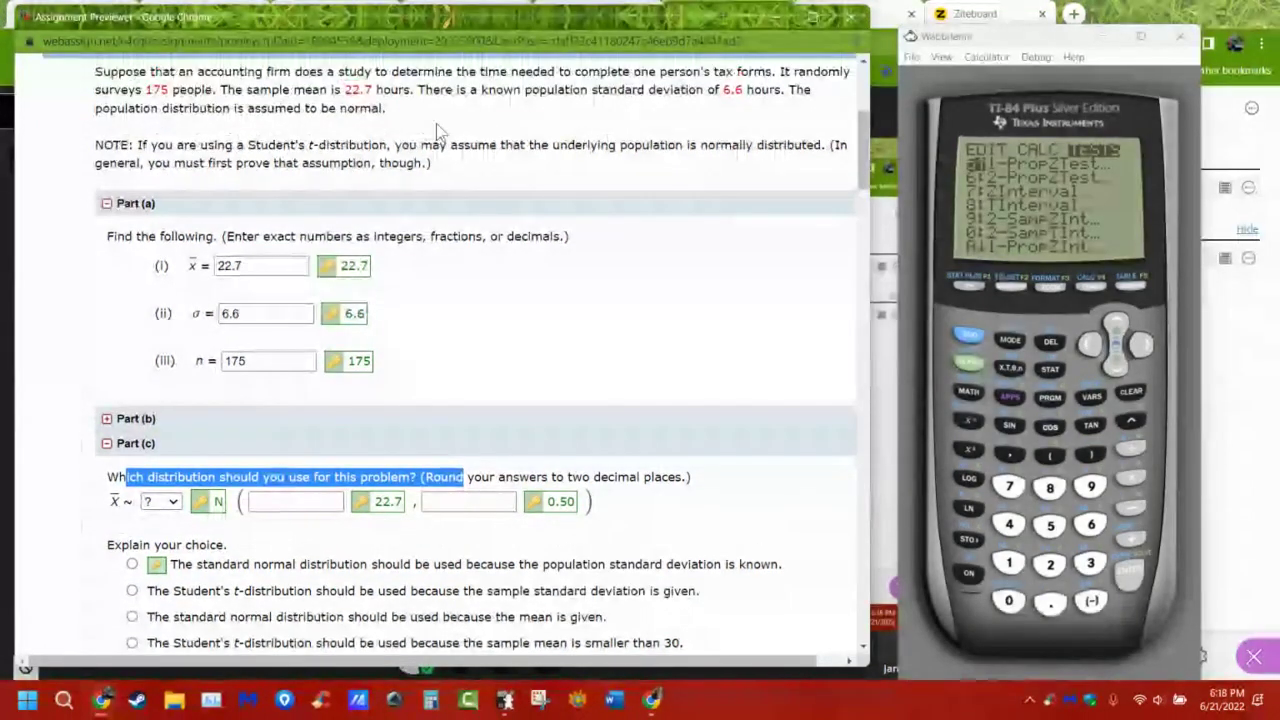
left_click_drag(470, 90, 782, 92)
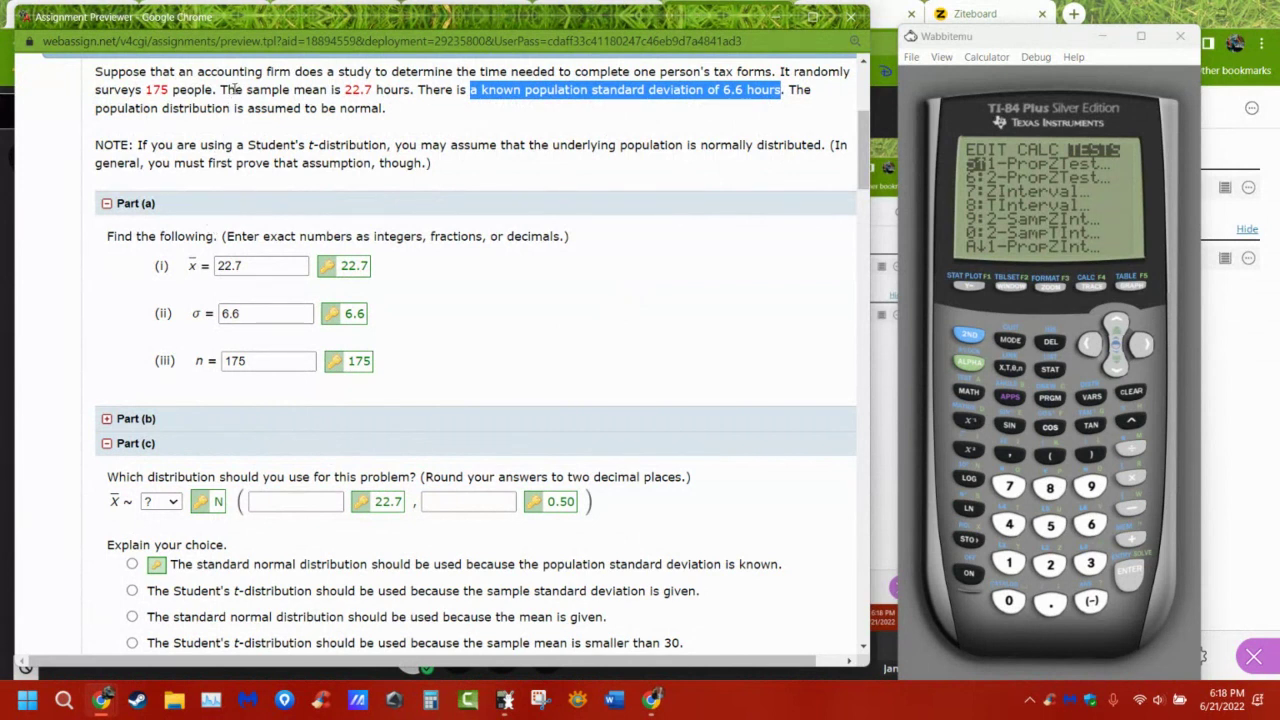
- Open and close the distribution choices, focus the mean box, then switch to Collaborate
left_click(174, 504)
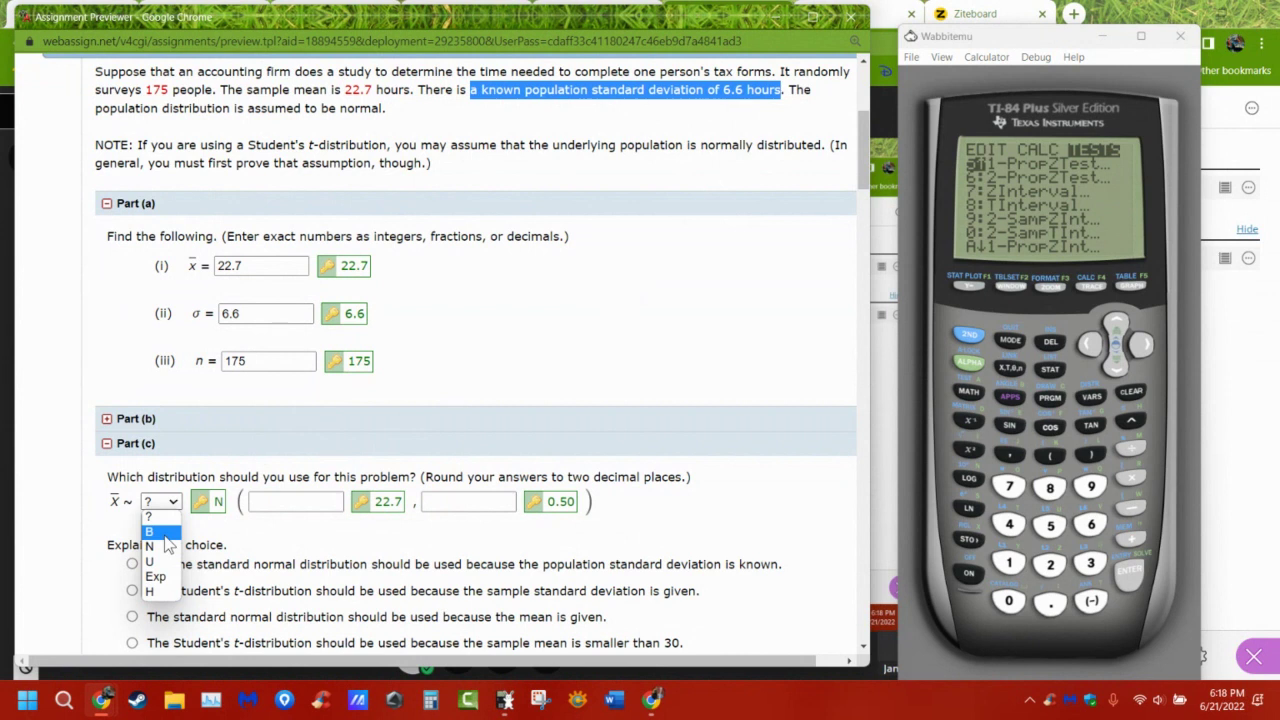
left_click(214, 545)
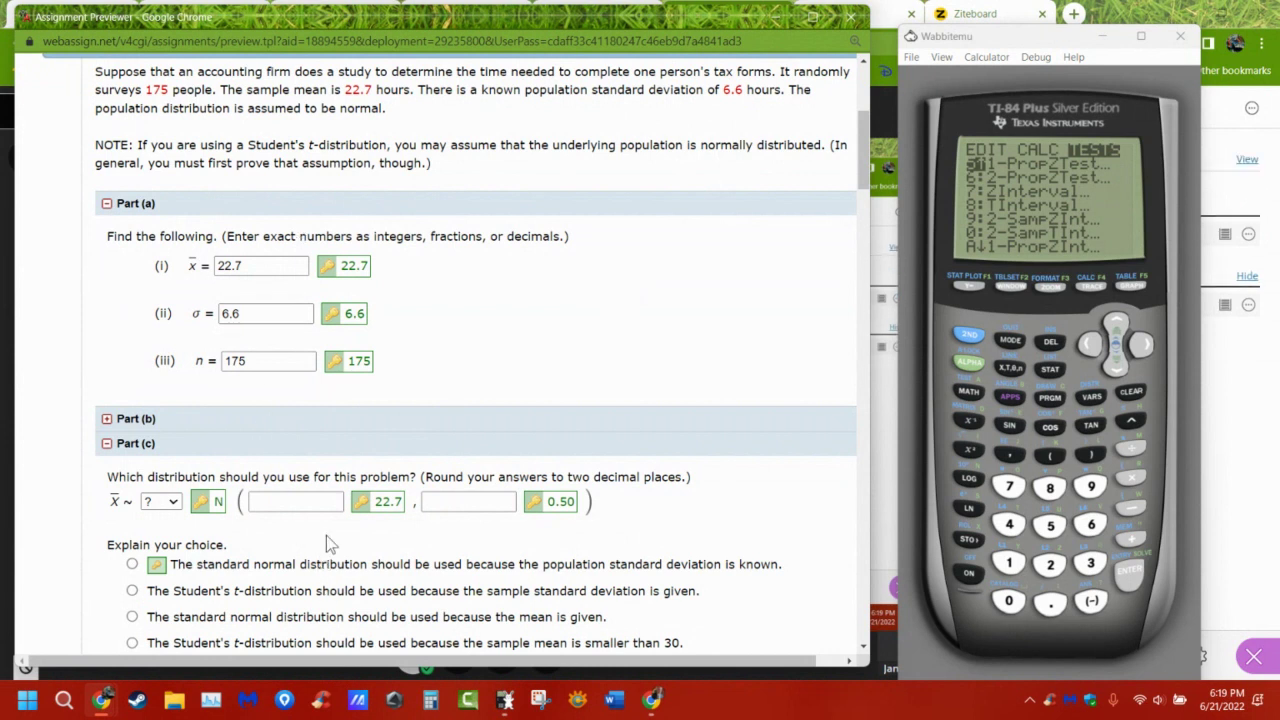
left_click(293, 503)
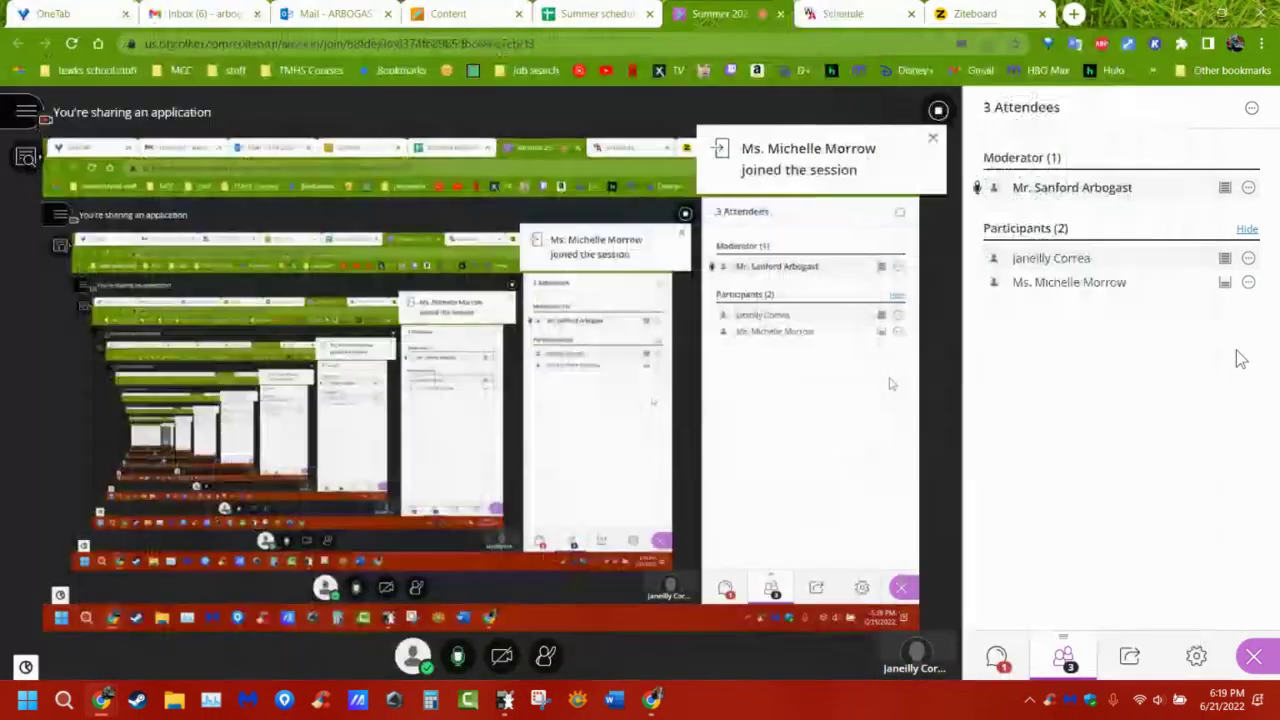
left_click(1240, 358)
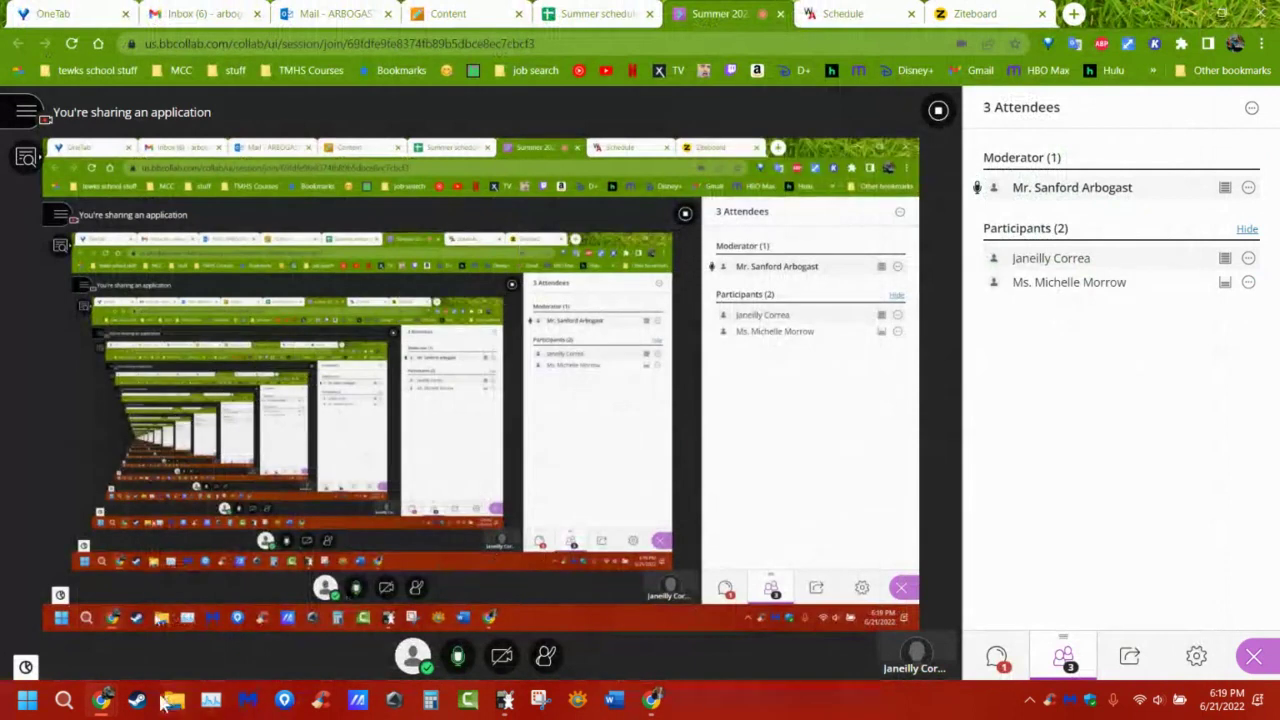
- Return to the Assignment Previewer, highlight σ 6.6 and focus Part (c)'s mean box
left_click(103, 700)
left_click(275, 635)
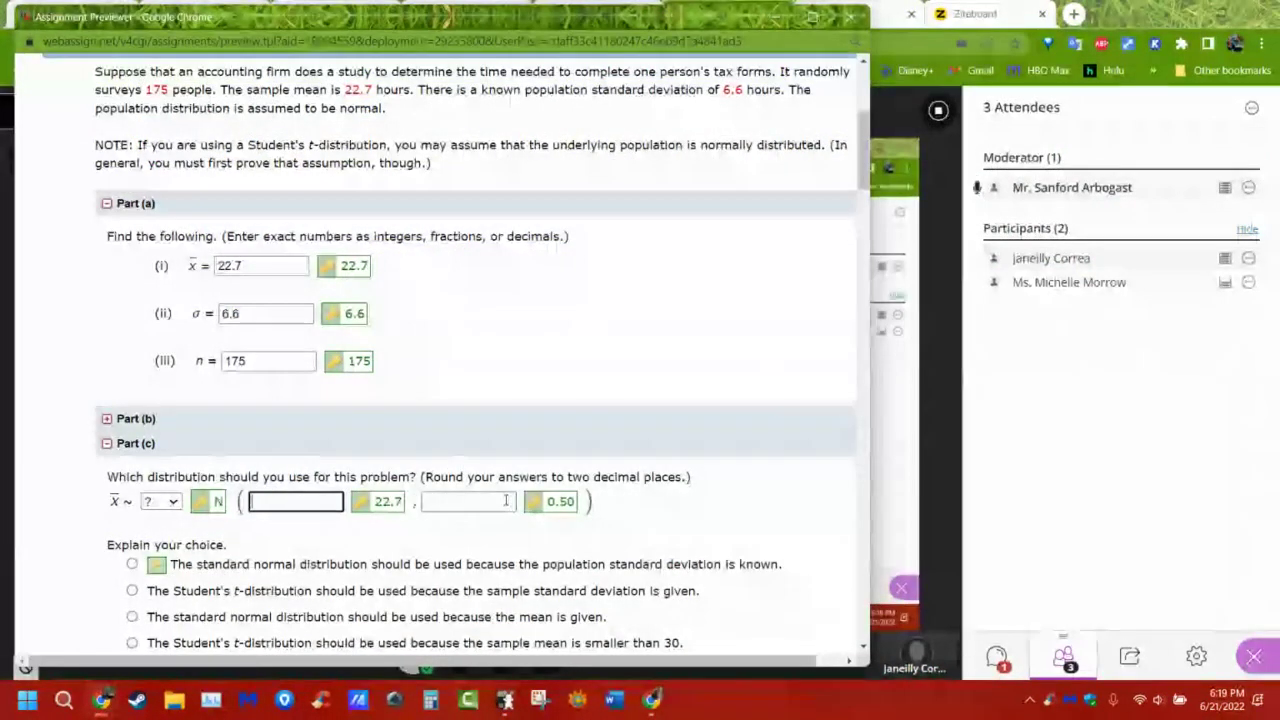
double_click(354, 313)
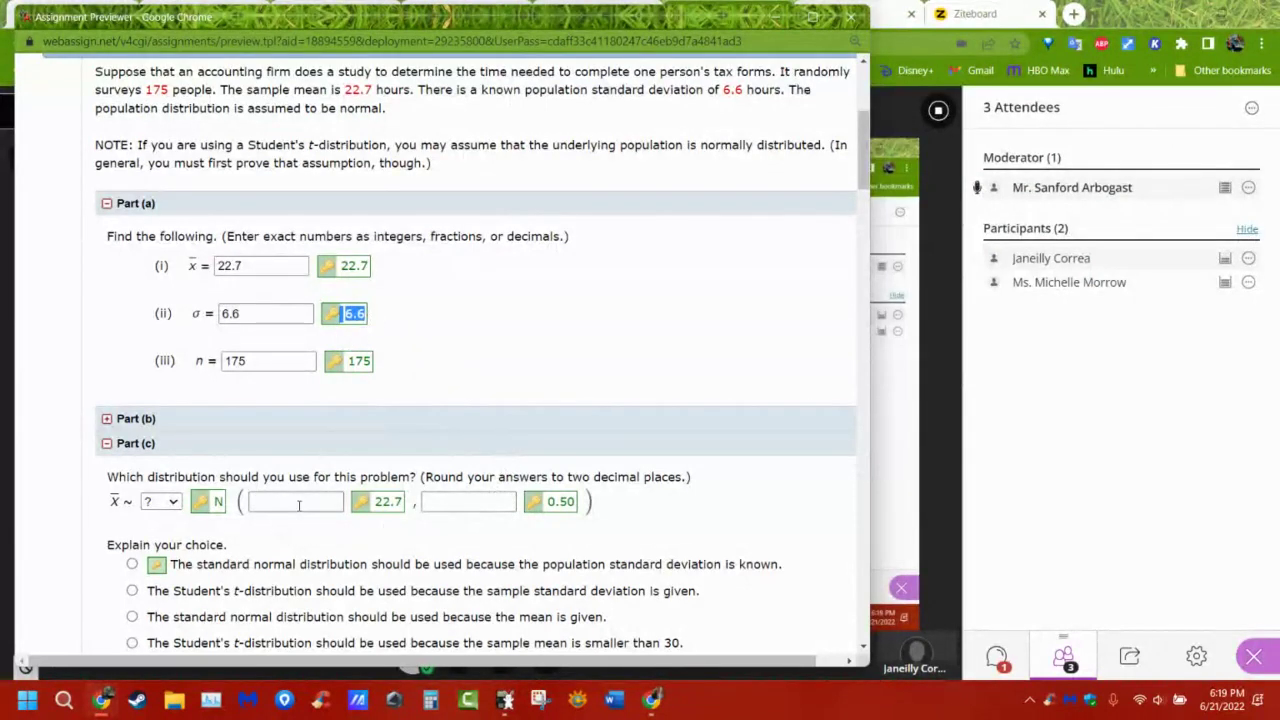
left_click(302, 501)
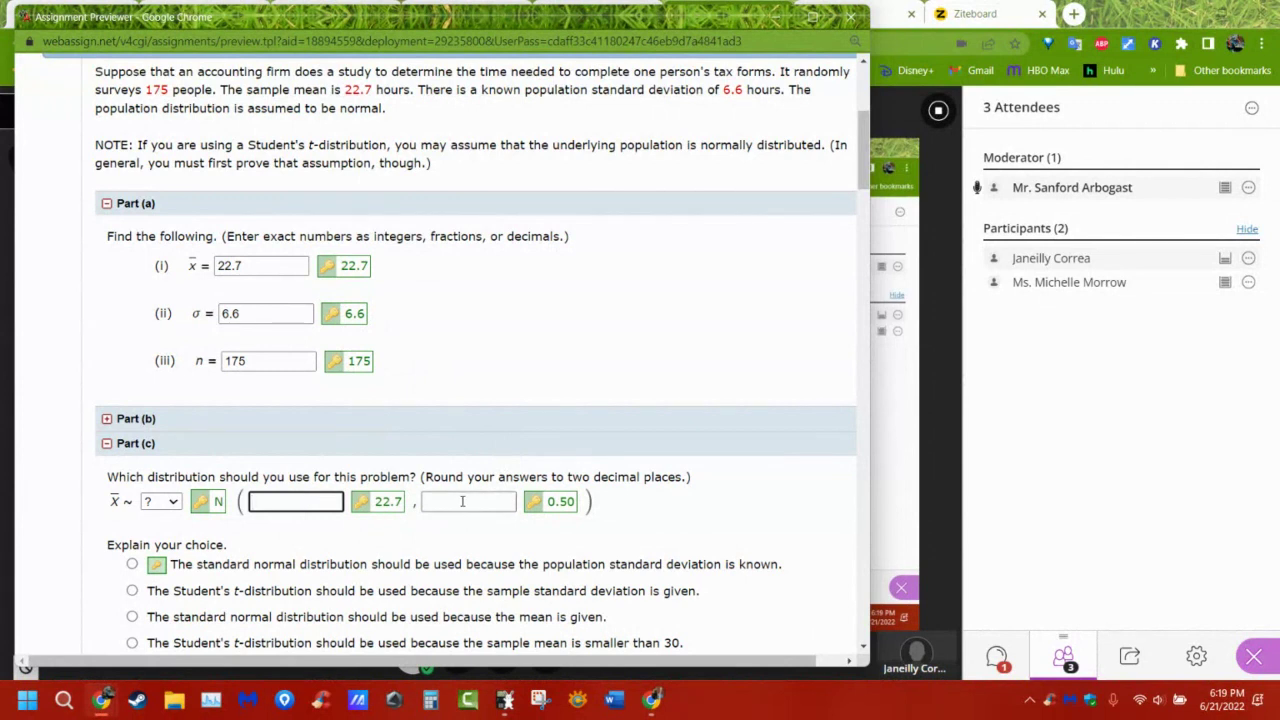
- On the TI-84, compute 6.6/√175 = .4989131044 from the home screen
left_click(506, 700)
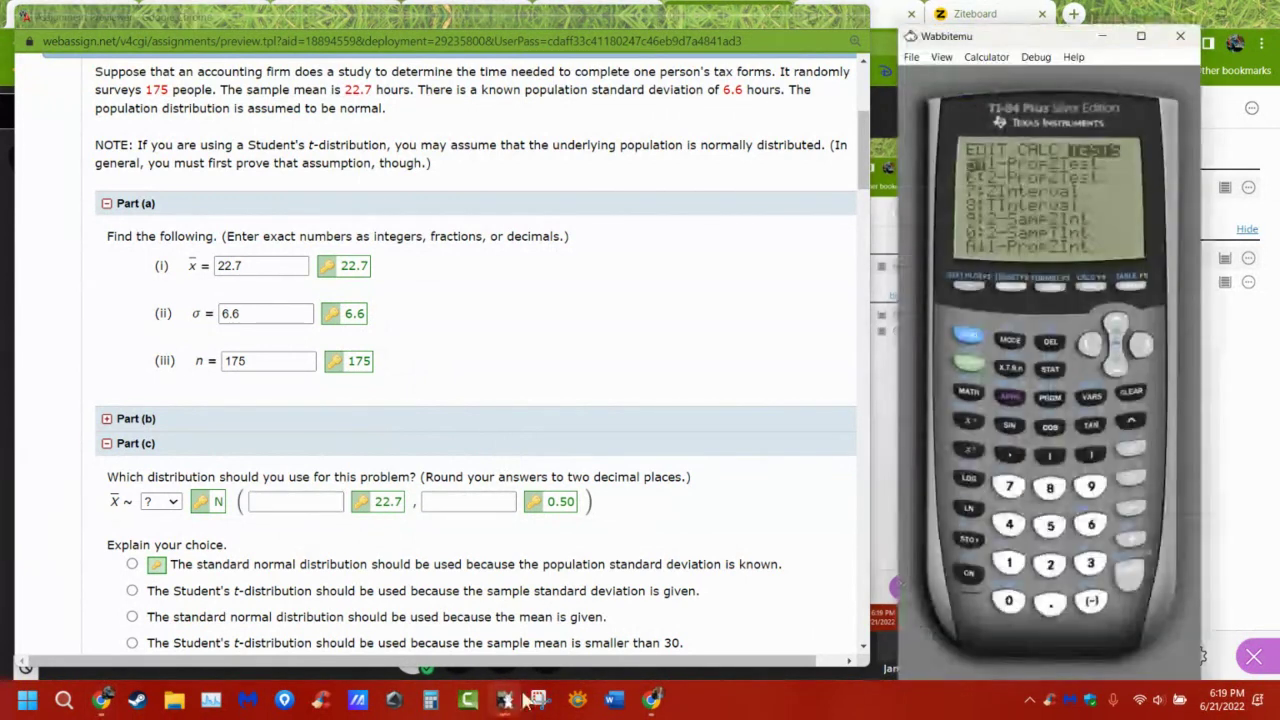
left_click(979, 345)
left_click(1010, 342)
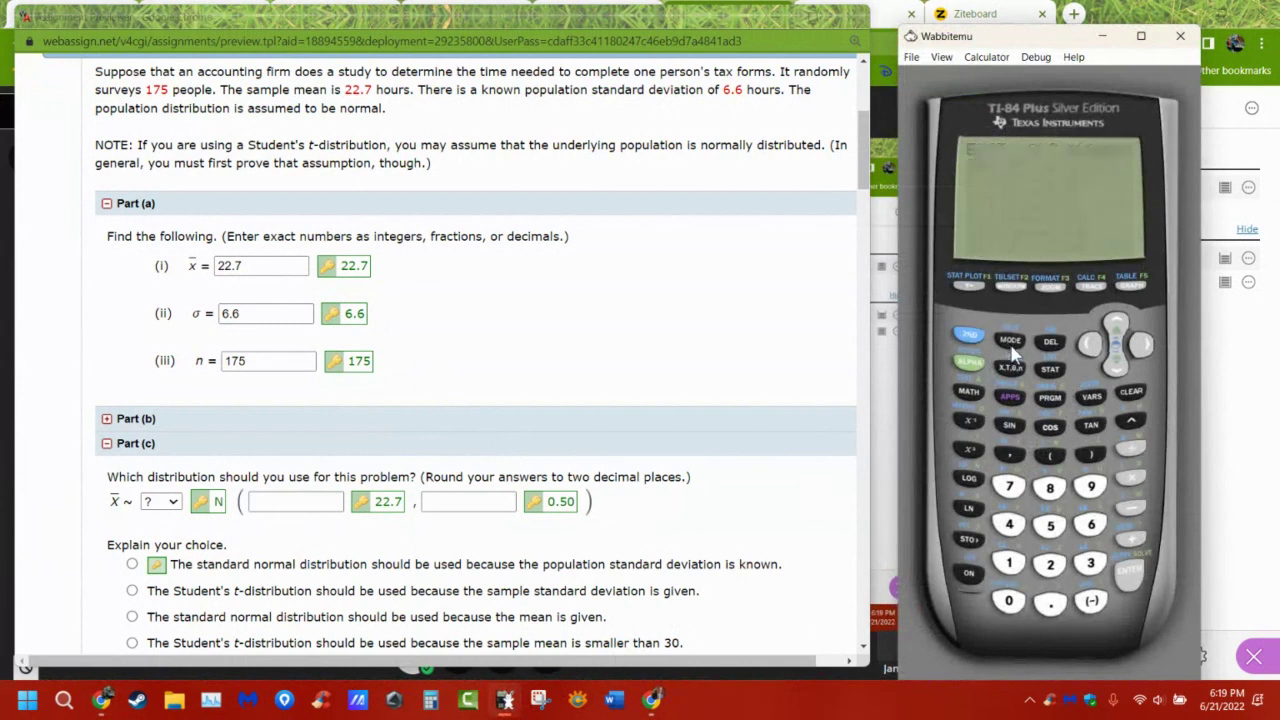
type("6.6/")
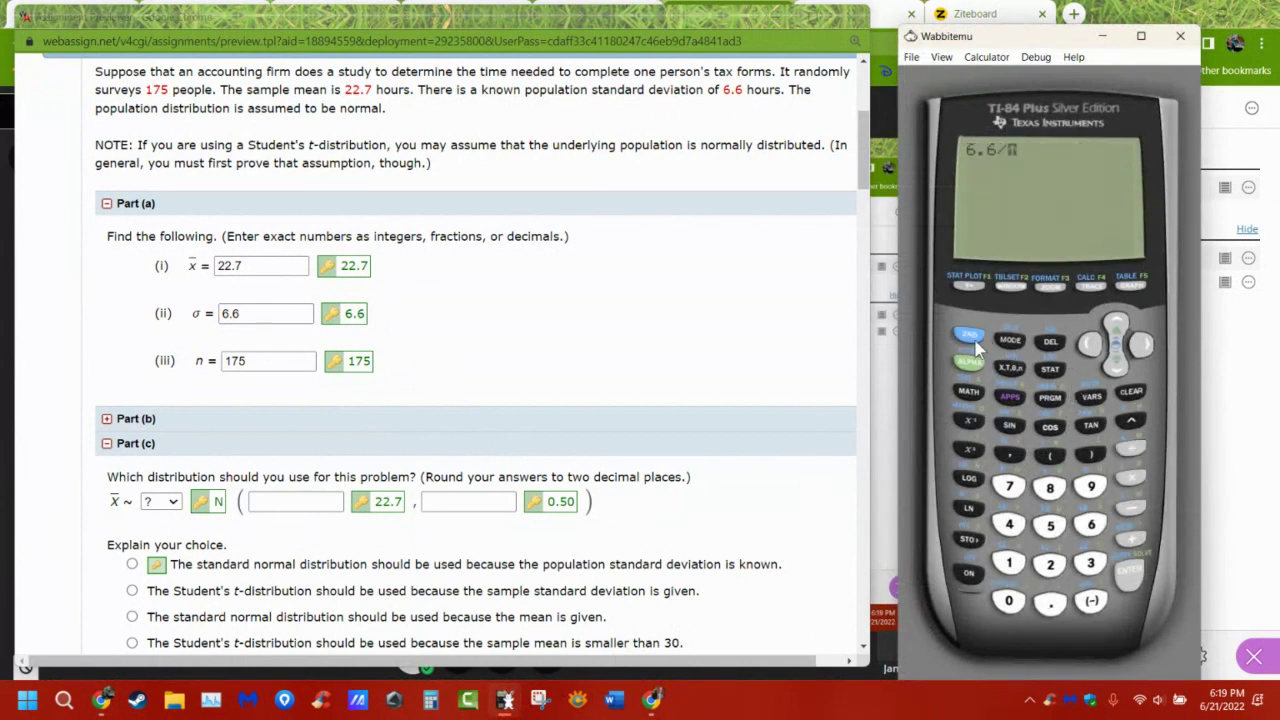
left_click(970, 450)
type("175")
key("Return")
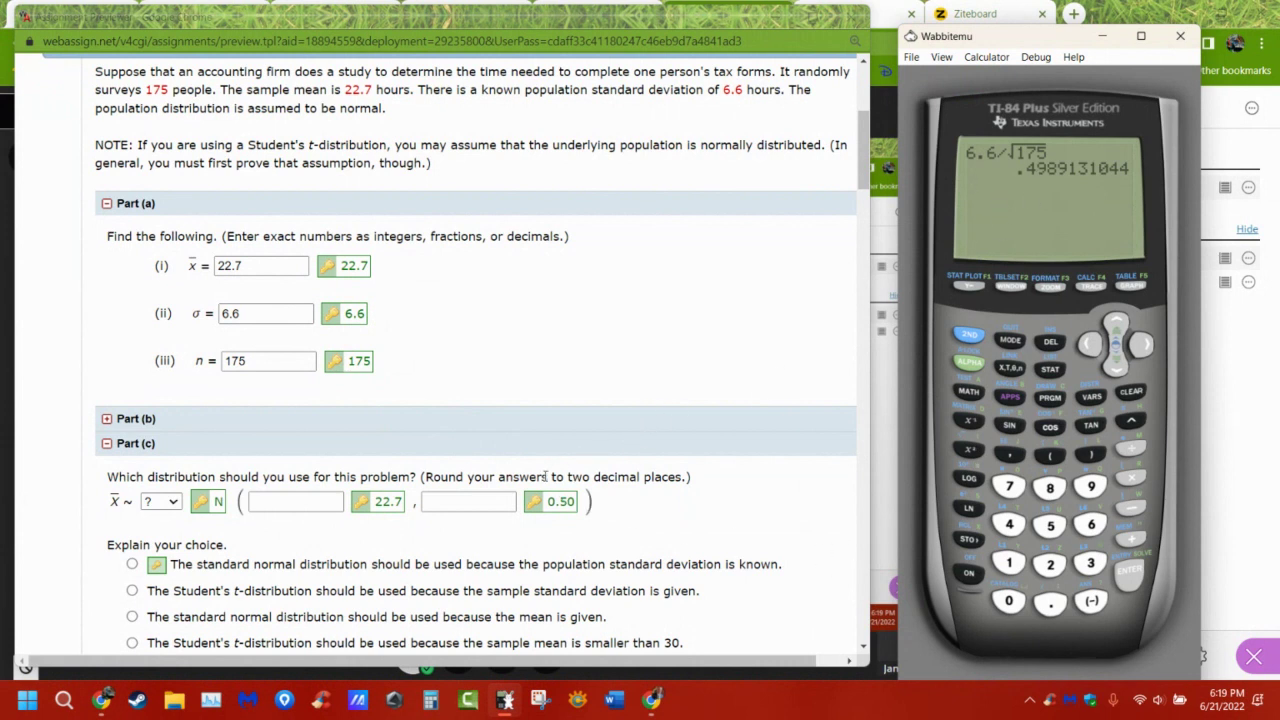
- Enter .4989131044 as Part (c)'s standard deviation and submit the answers
left_click_drag(543, 477, 637, 477)
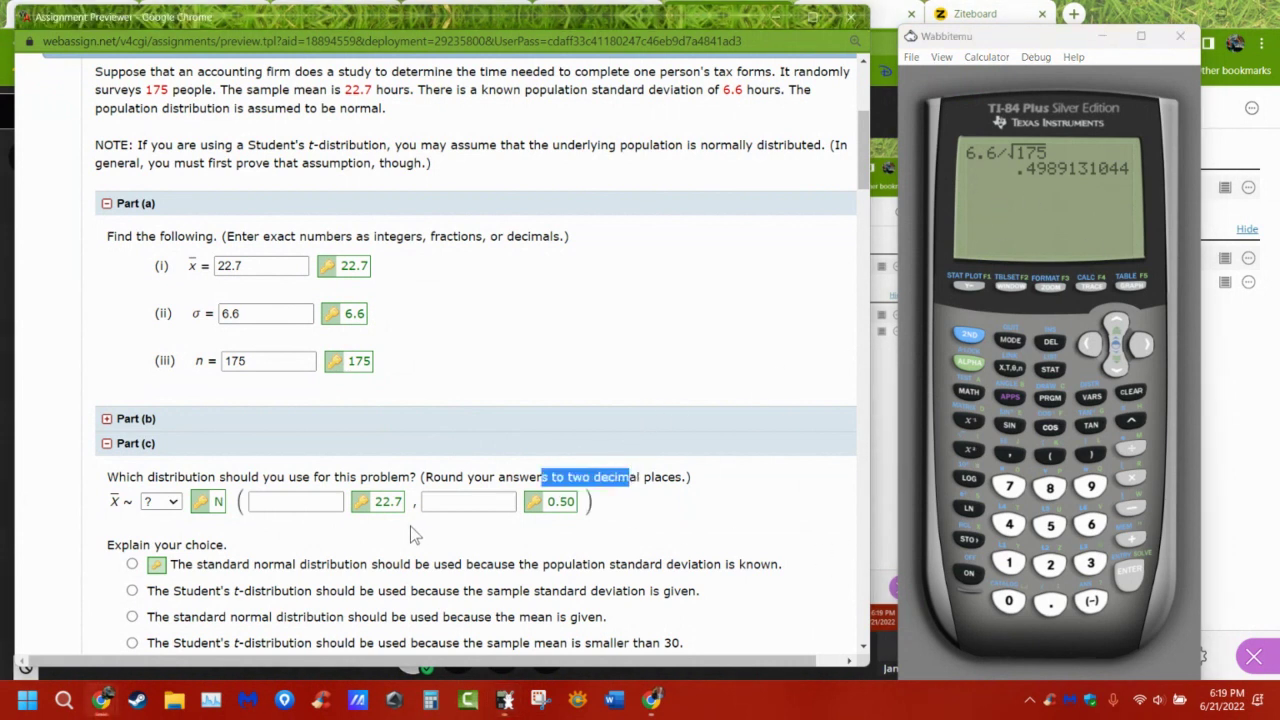
left_click(430, 502)
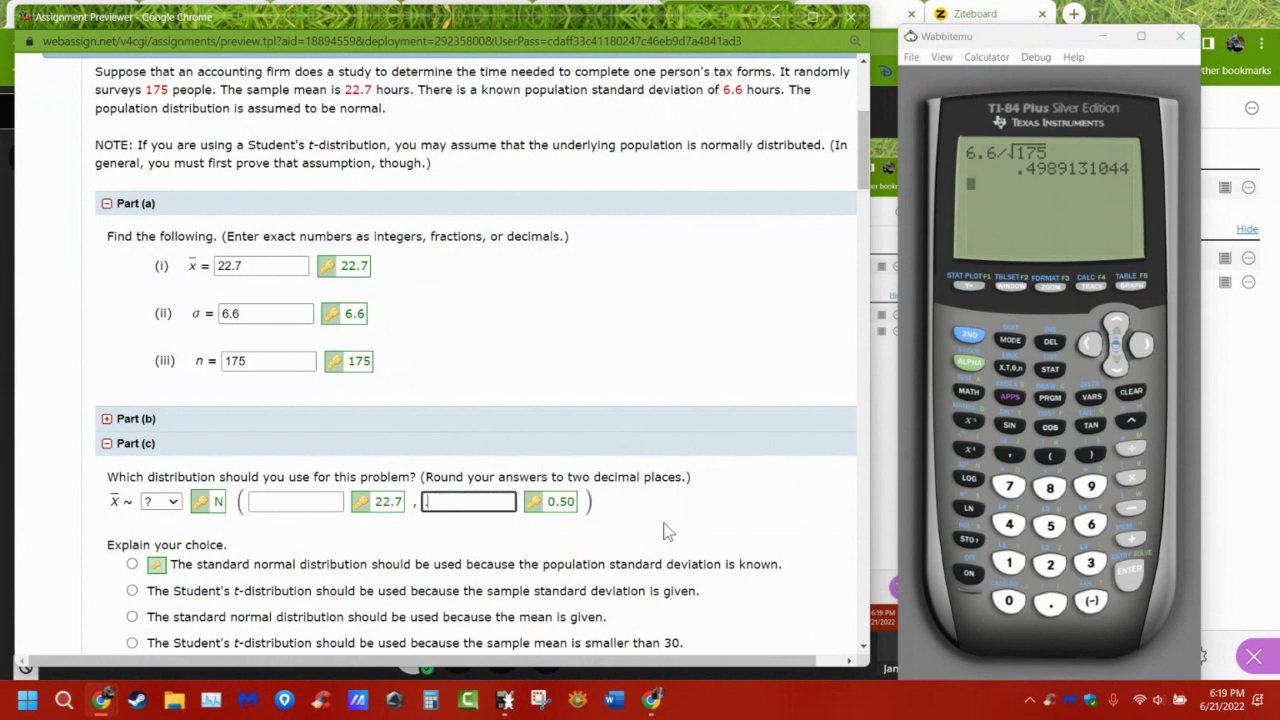
type(".4989131044")
key("Return")
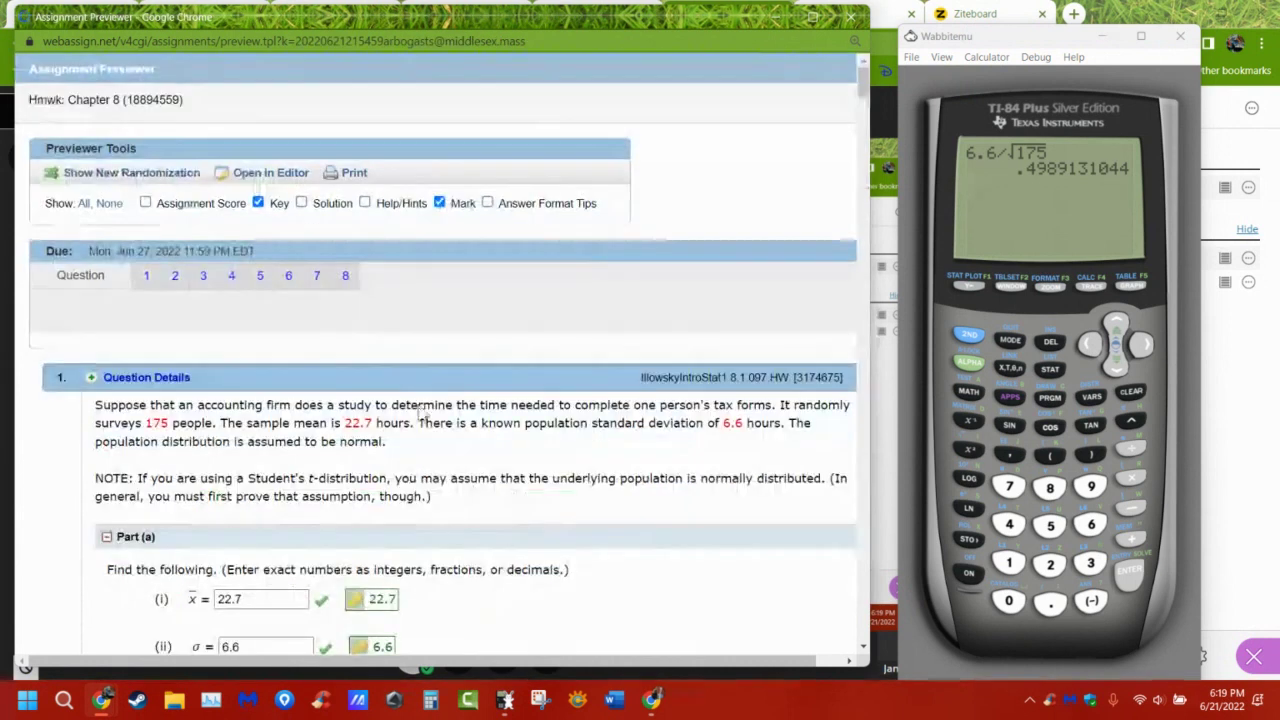
scroll(531, 436, "down", 3)
scroll(531, 436, "down", 8)
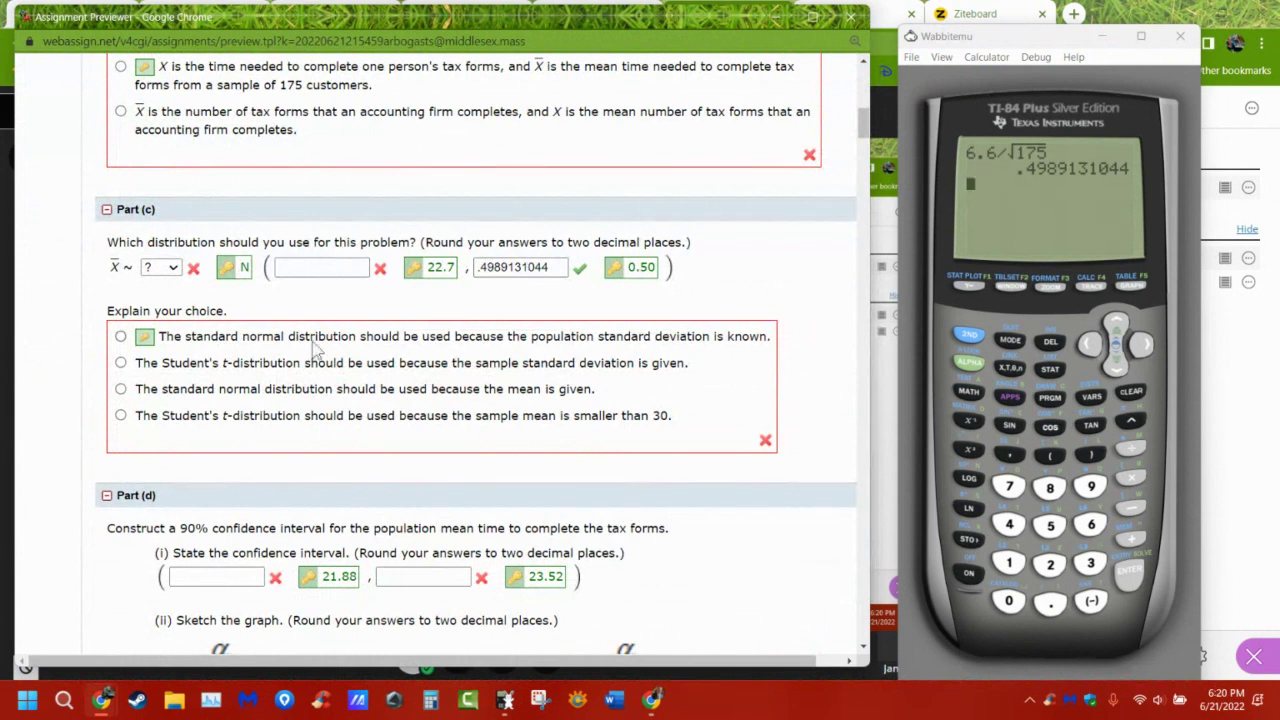
left_click_drag(228, 313, 106, 318)
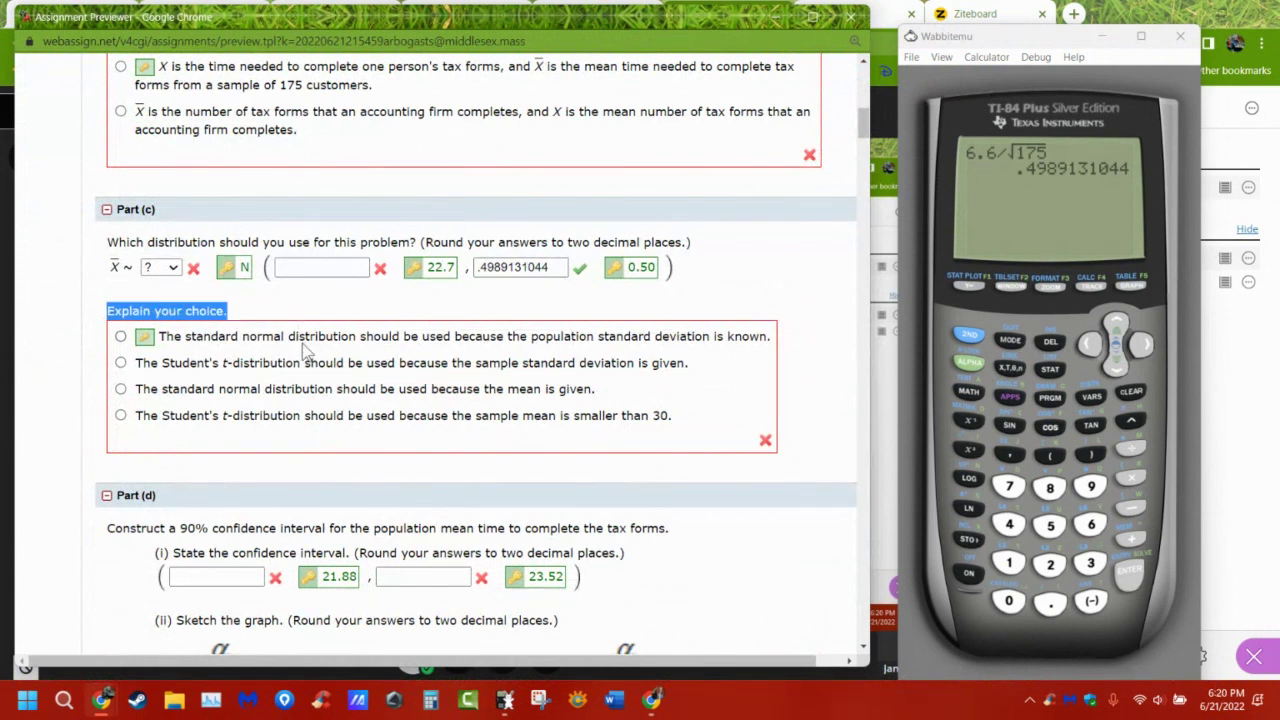
left_click_drag(186, 337, 288, 337)
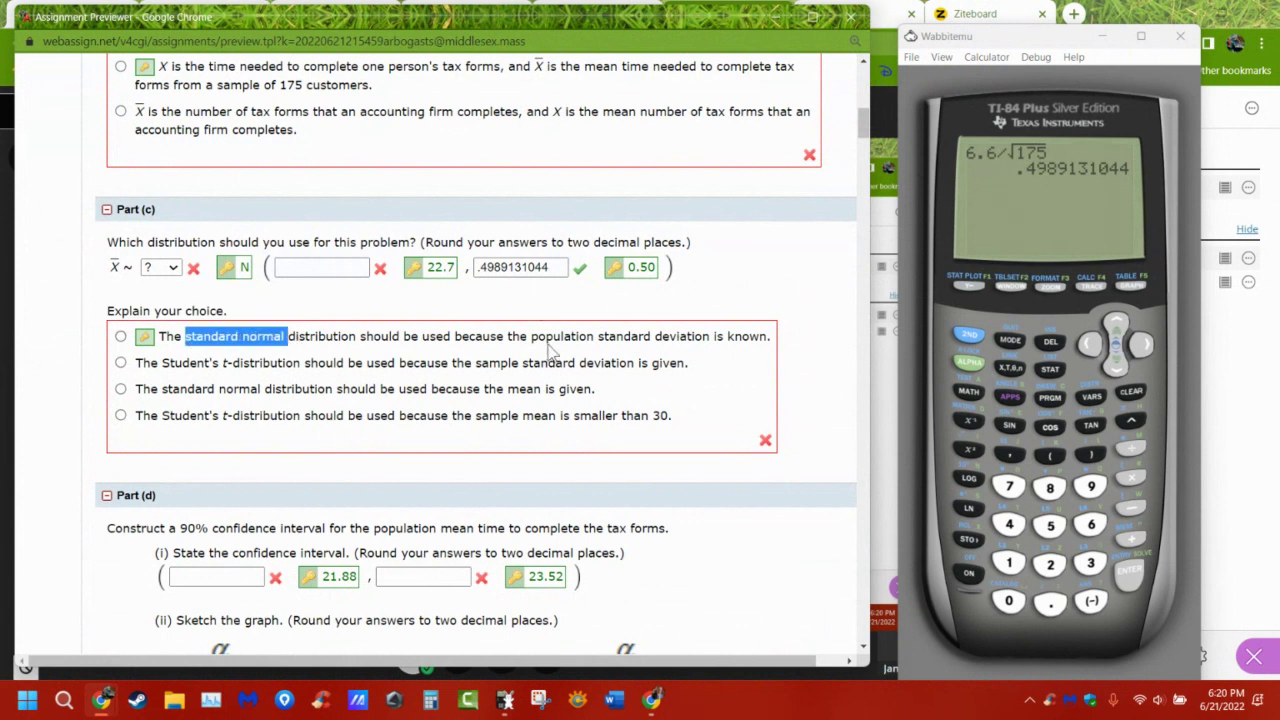
left_click_drag(512, 338, 664, 336)
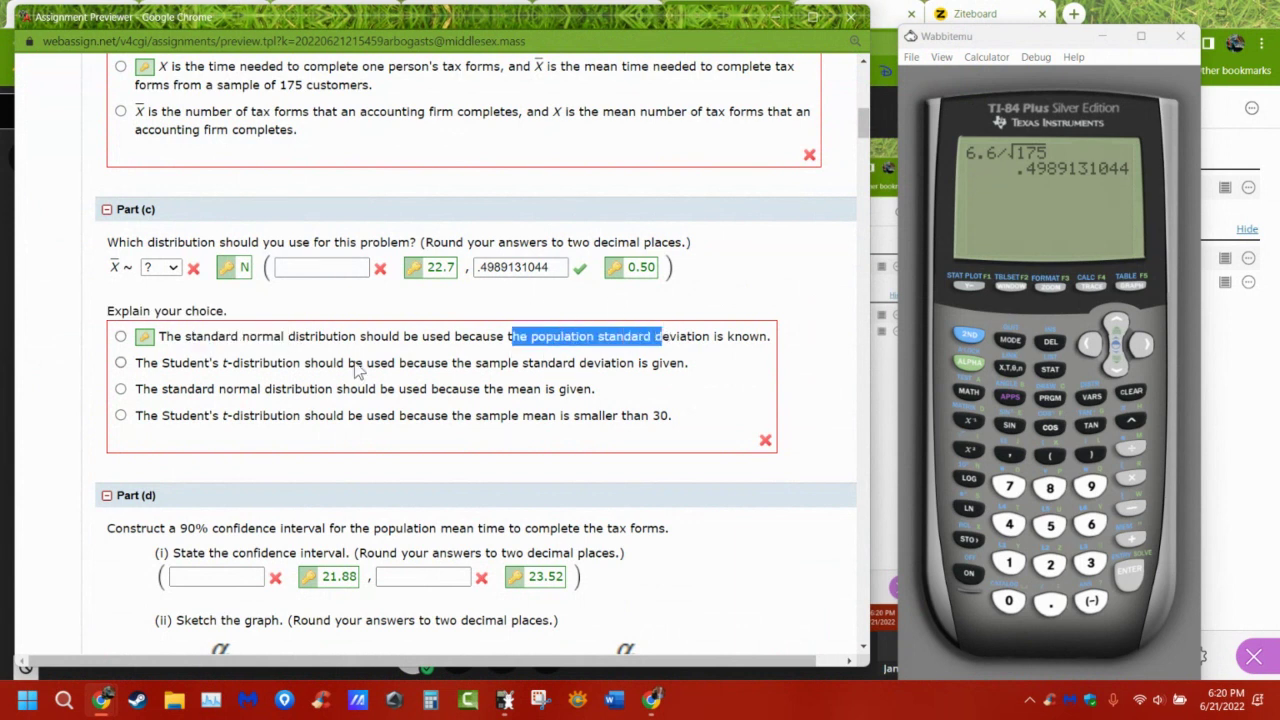
- Point out the Student's t-distribution and sample-smaller-than-30 options, then bring Collaborate forward
left_click_drag(188, 364, 321, 366)
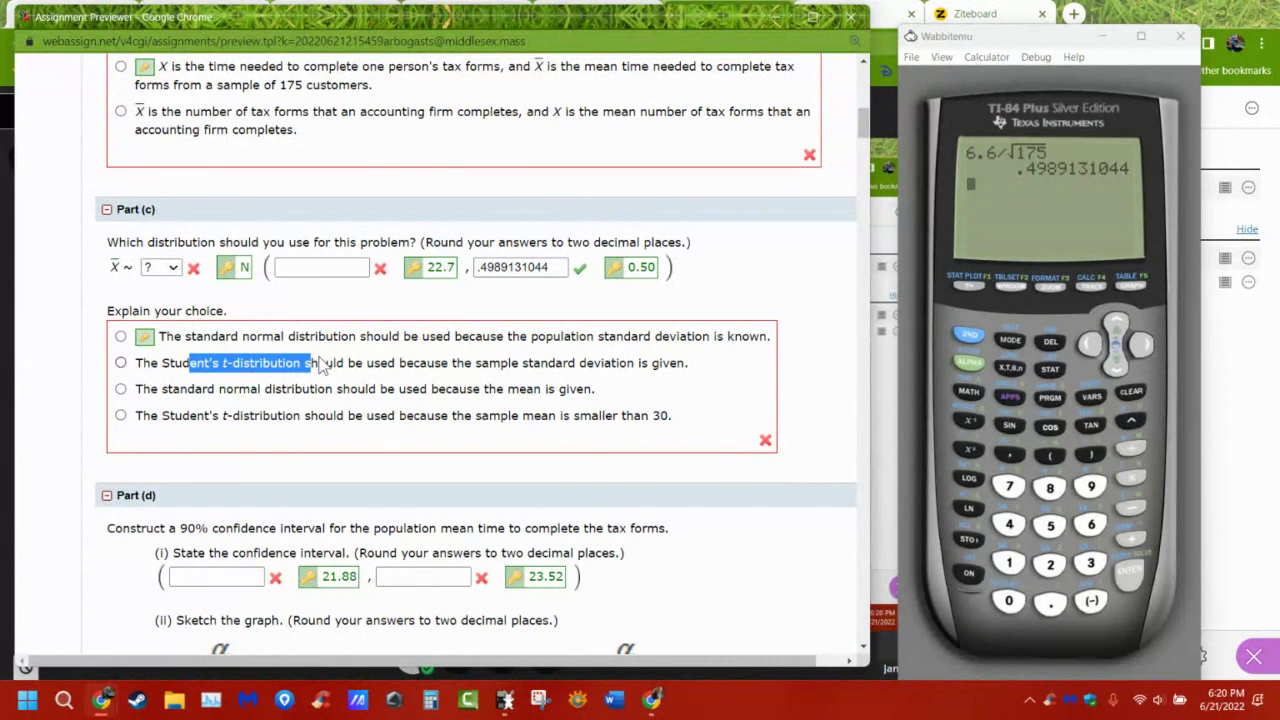
left_click_drag(667, 423, 477, 425)
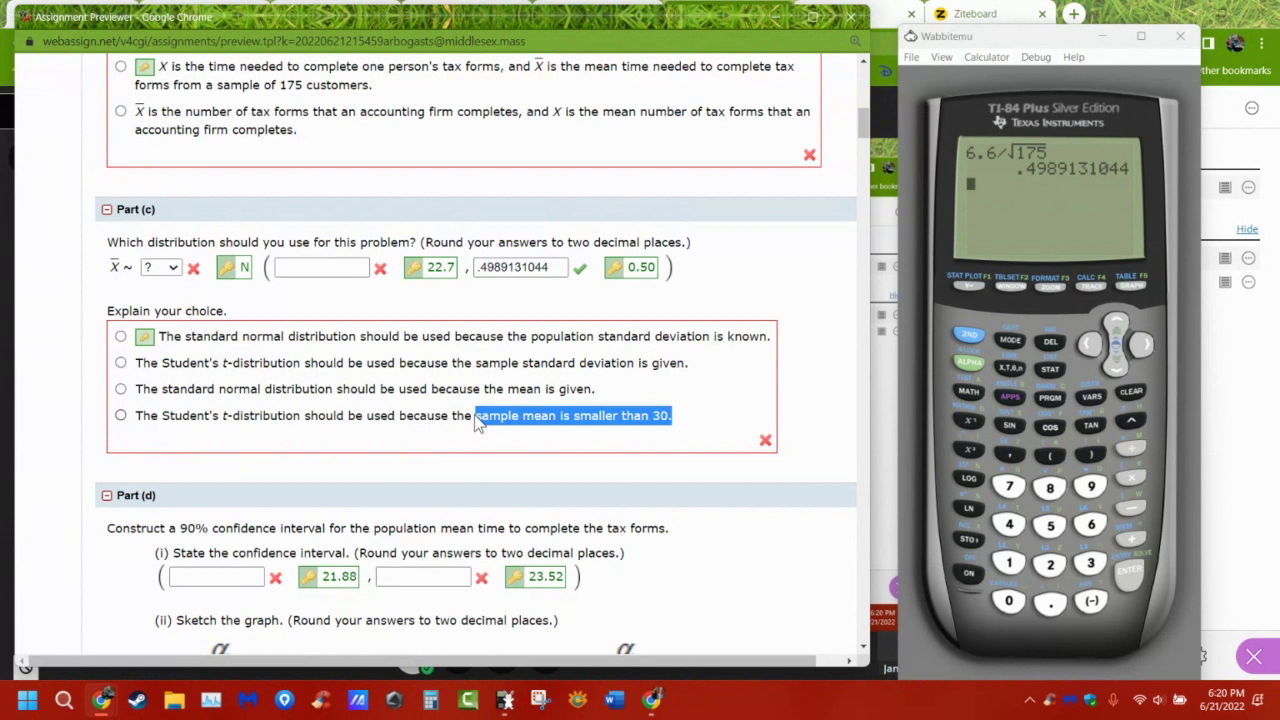
left_click(1238, 374)
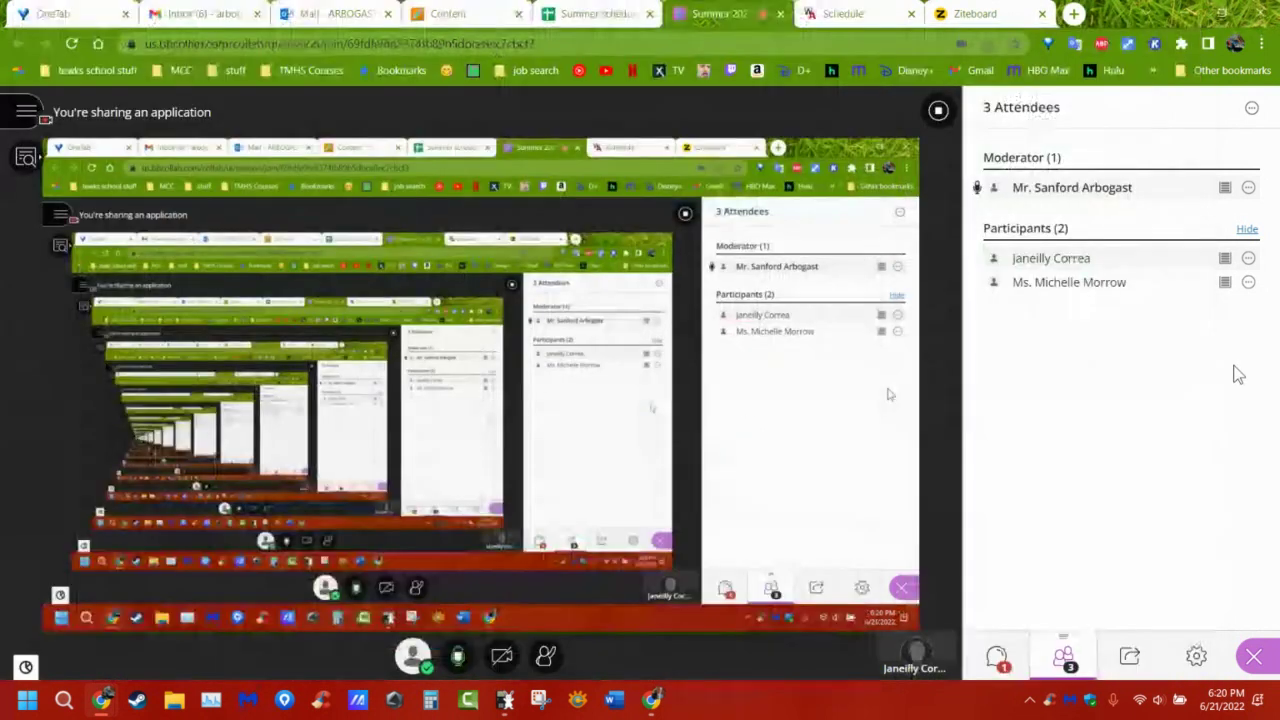
left_click(598, 14)
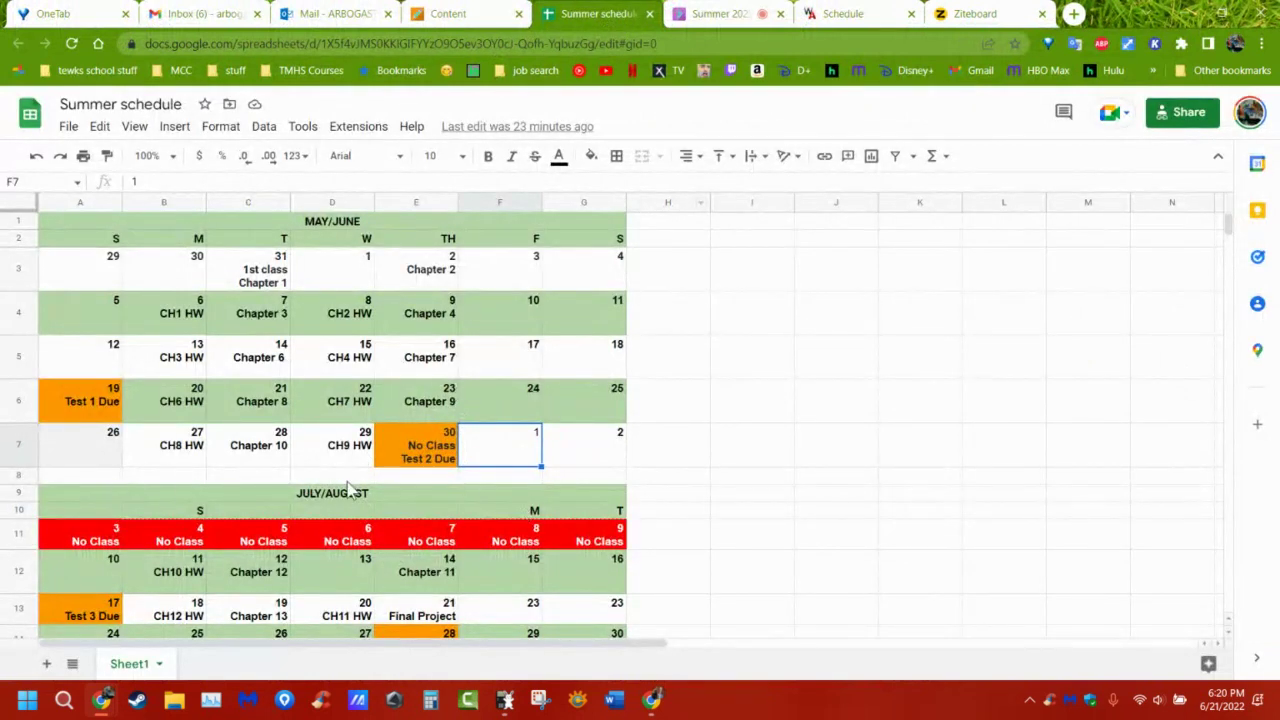
left_click(718, 14)
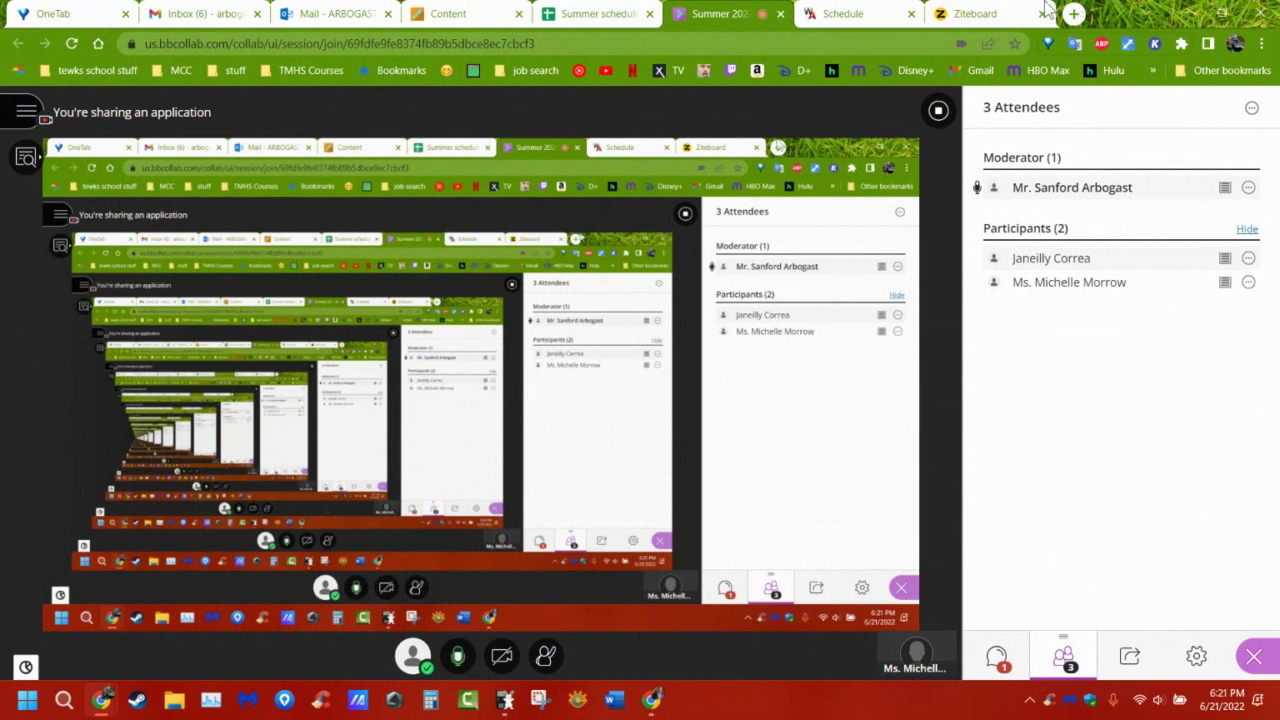
- Return to WebAssign and scroll to Part (d)'s 21.88–23.52 interval beside the TI-84
mouse_move(101, 700)
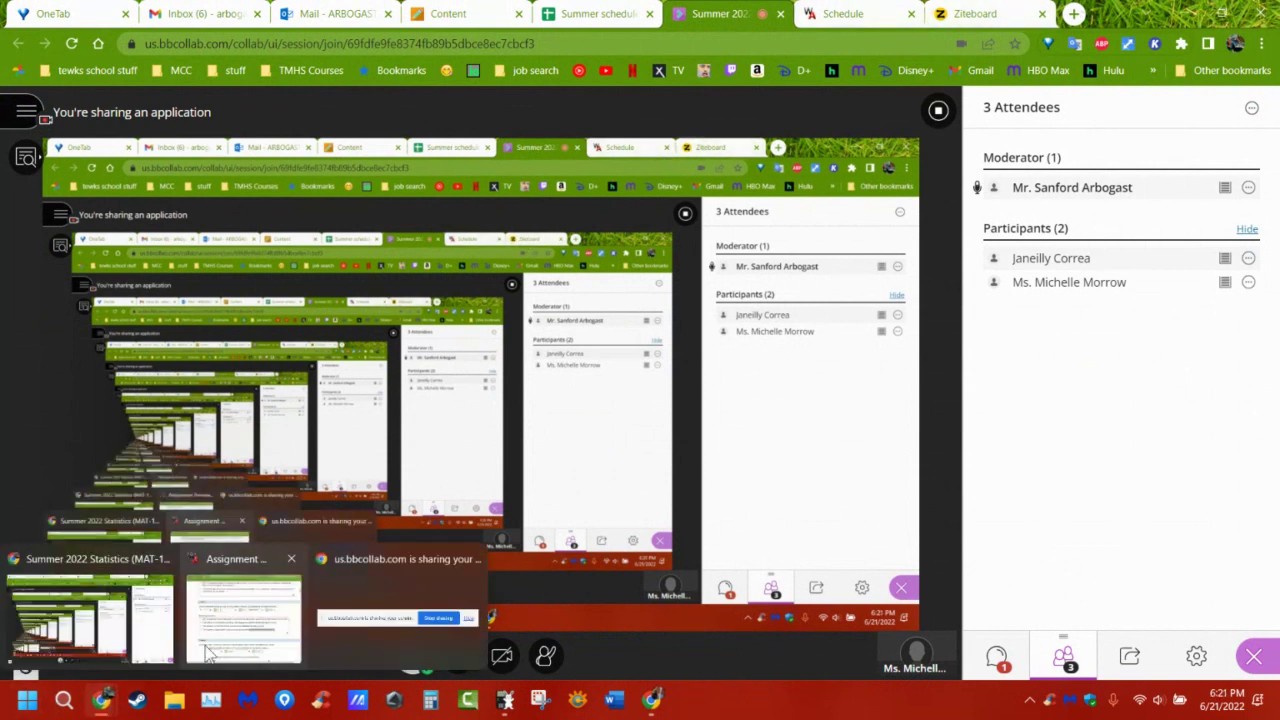
left_click(251, 614)
left_click(784, 487)
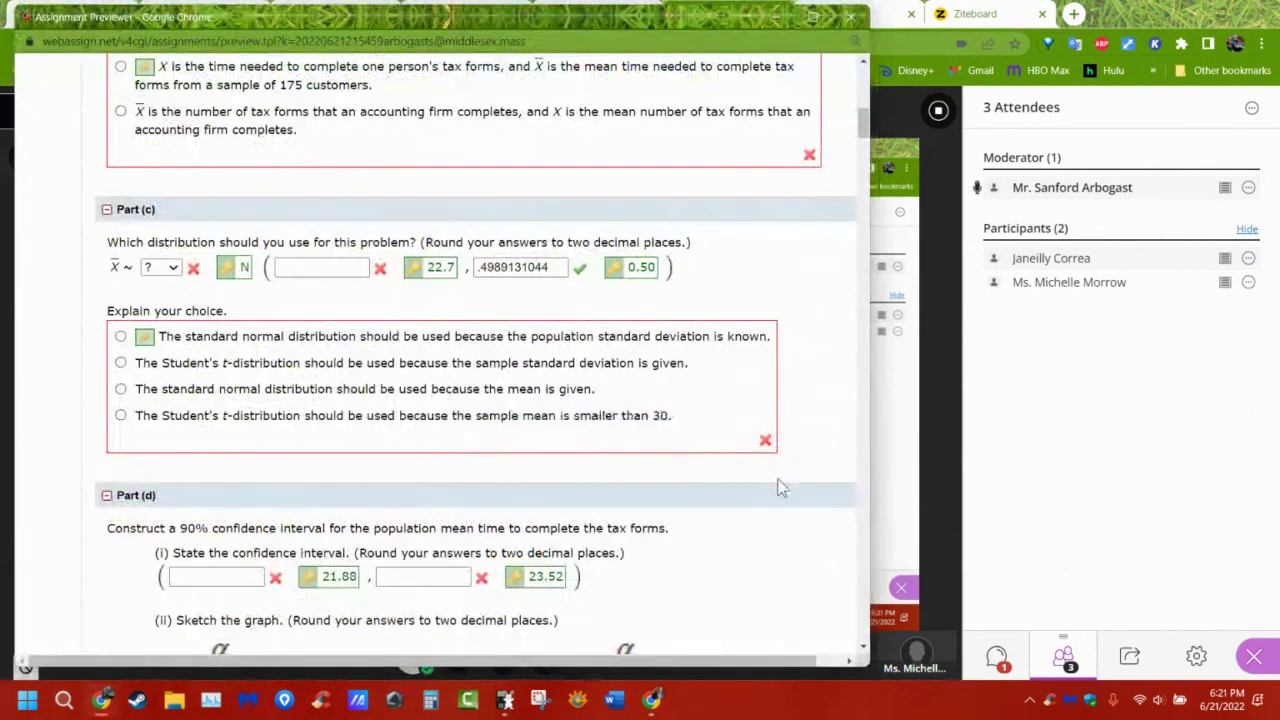
scroll(784, 488, "down", 1)
scroll(783, 489, "down", 1)
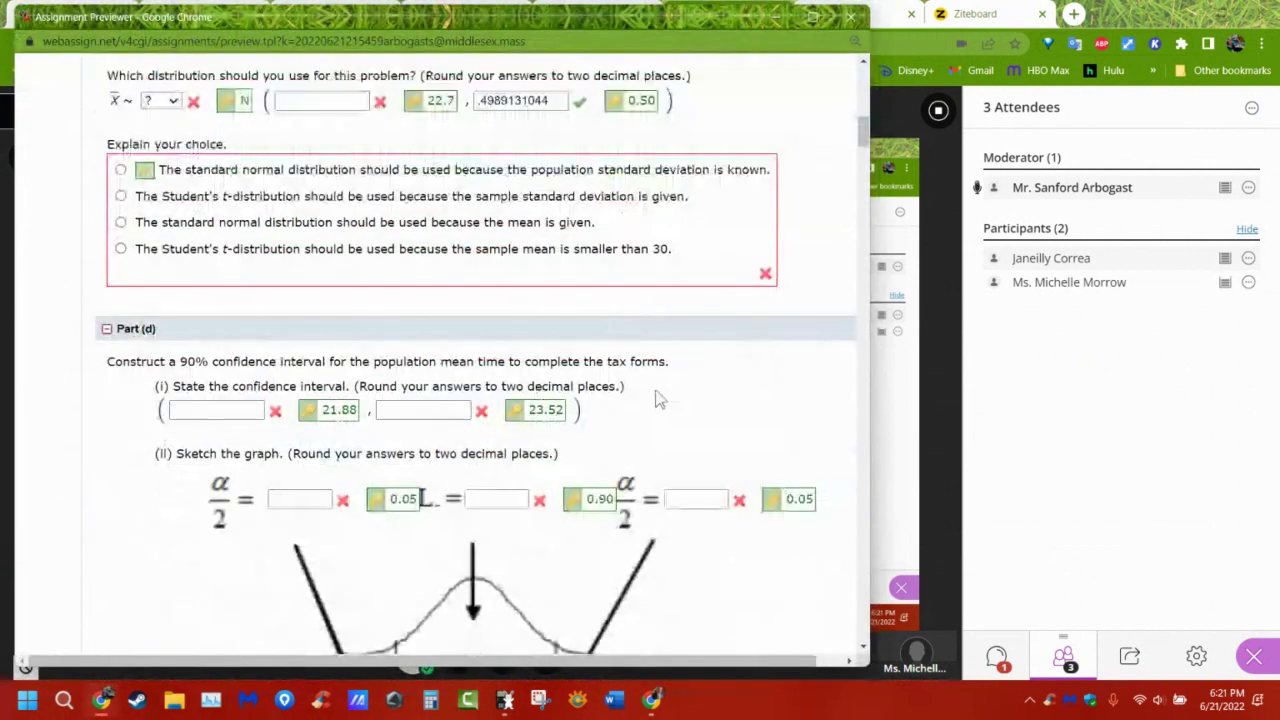
scroll(658, 398, "down", 2)
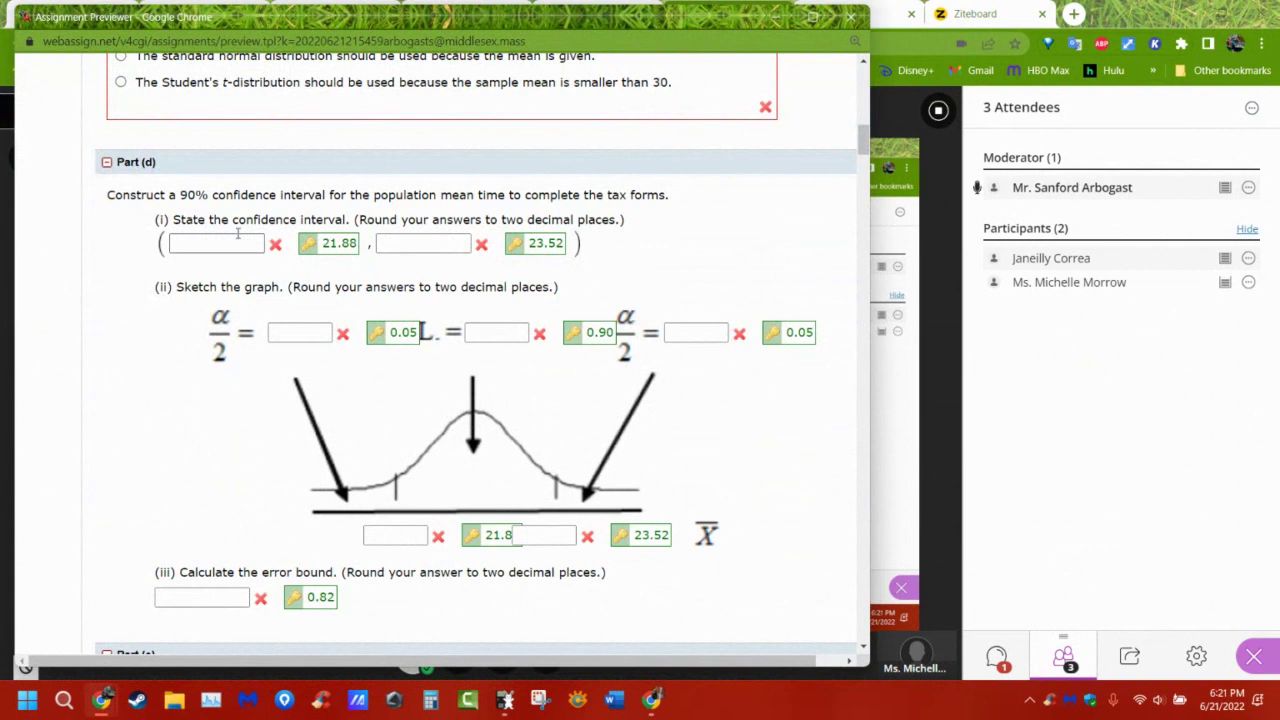
left_click(505, 700)
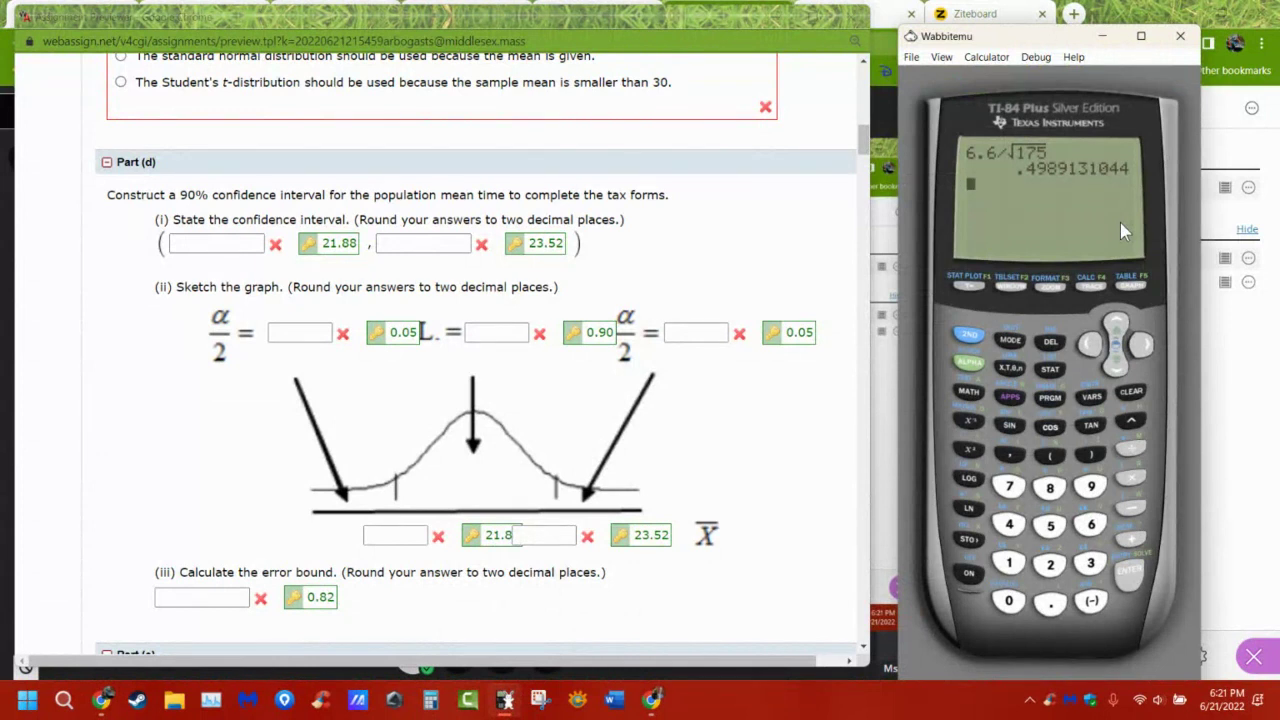
- On the TI-84, open STAT TESTS → ZInterval and set its input mode to Stats
left_click(1053, 371)
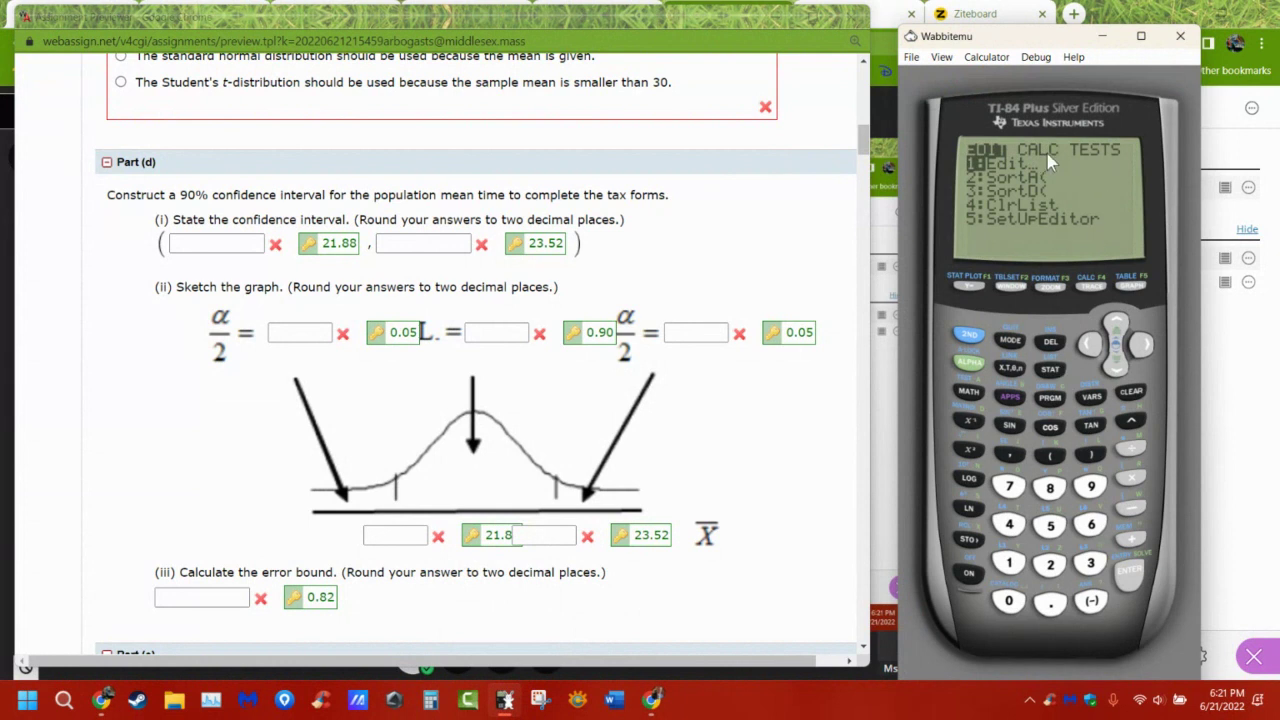
left_click(1140, 344)
left_click(1140, 344)
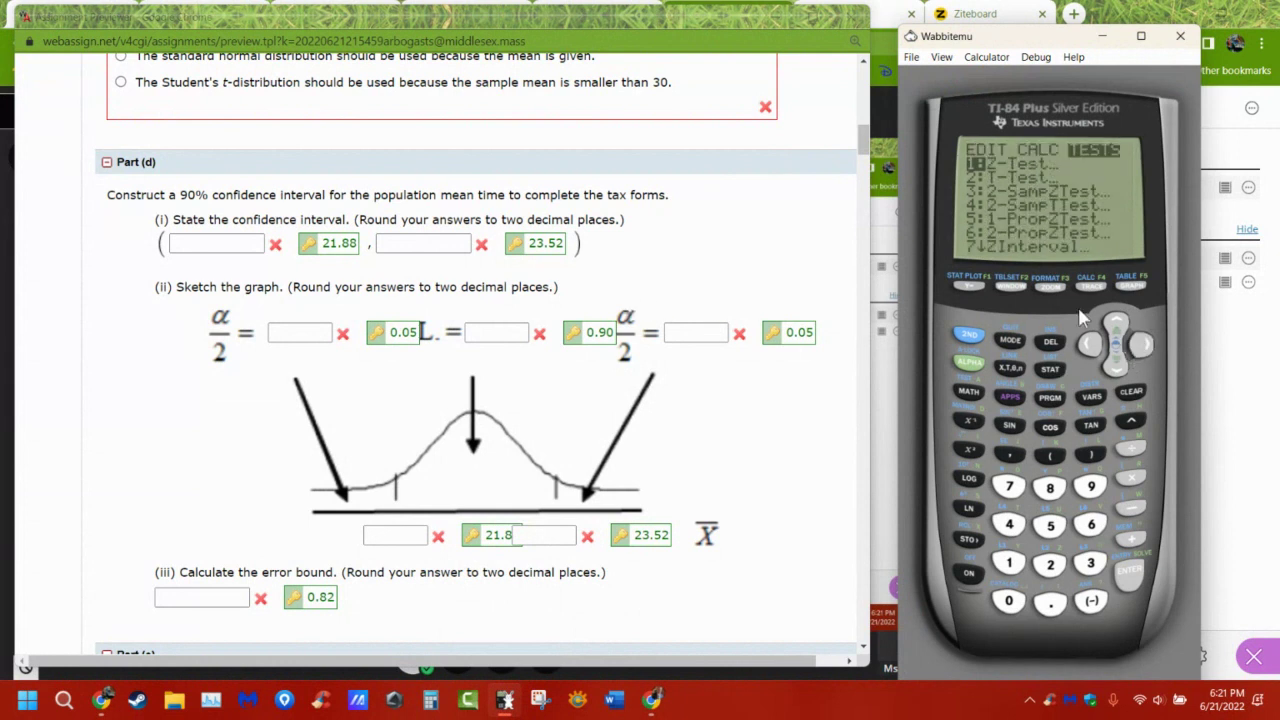
left_click(1117, 368)
left_click(1117, 368)
left_click(1117, 368)
left_click(1117, 368)
left_click(1117, 368)
left_click(1117, 368)
left_click(1140, 572)
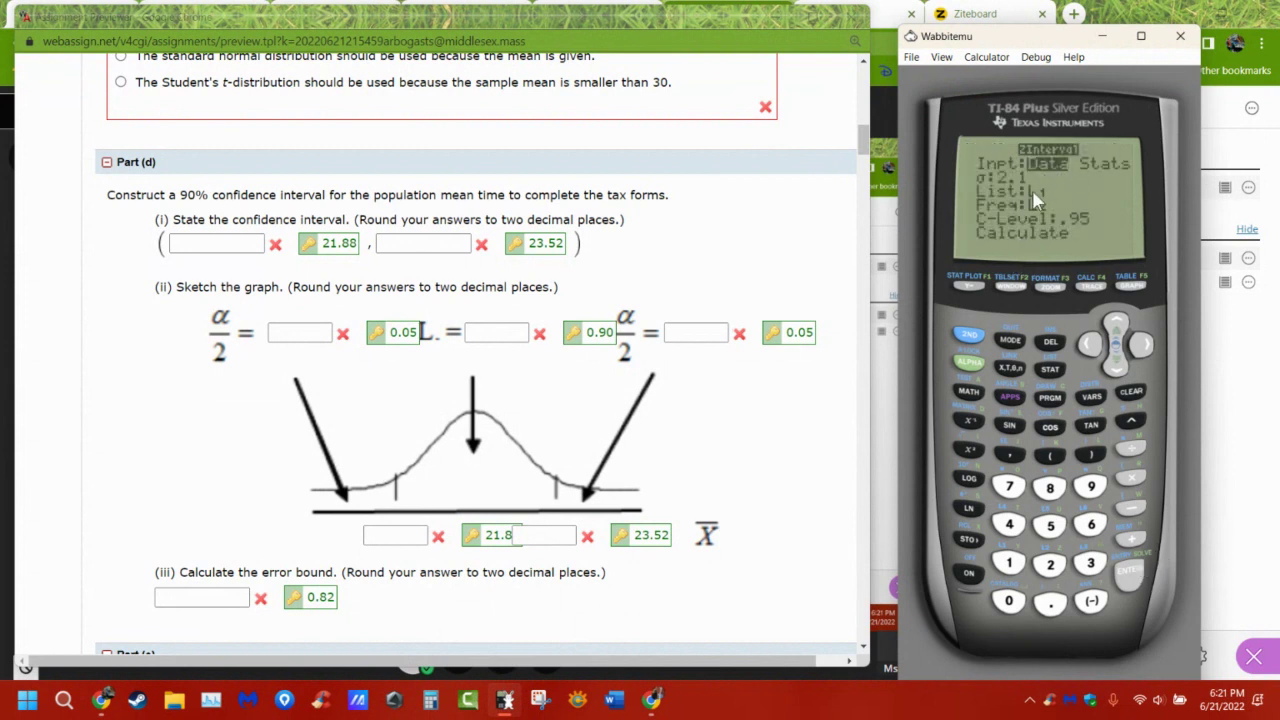
left_click(1141, 344)
left_click(1128, 586)
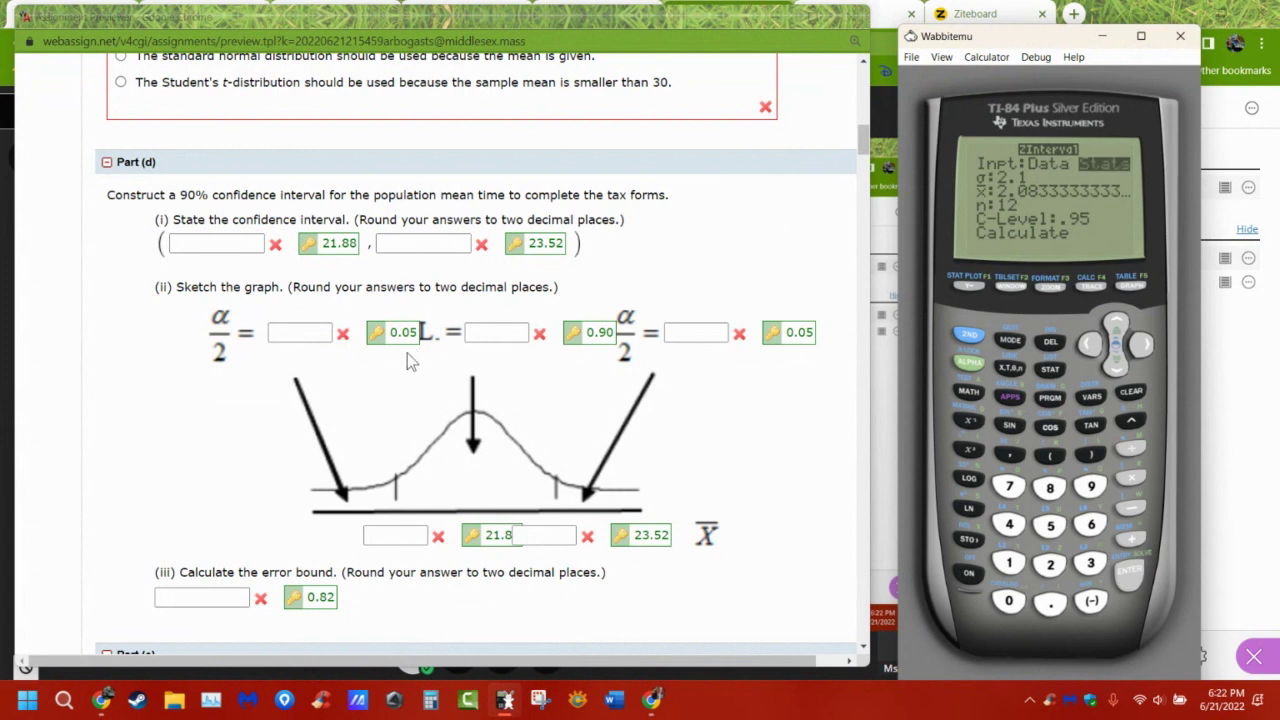
scroll(407, 353, "up", 6)
- Enter σ 6.6, x̄ 22.7 and n 175 in the ZInterval setup
scroll(412, 360, "up", 3)
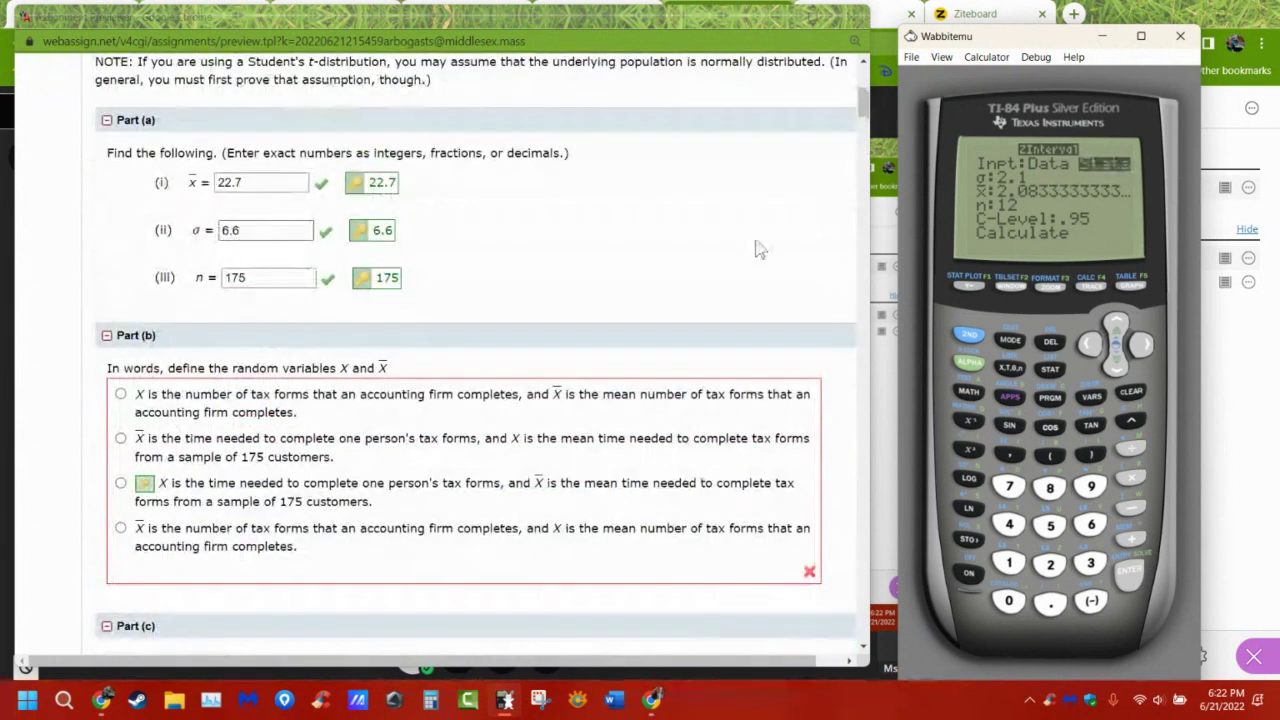
scroll(767, 440, "down", 4)
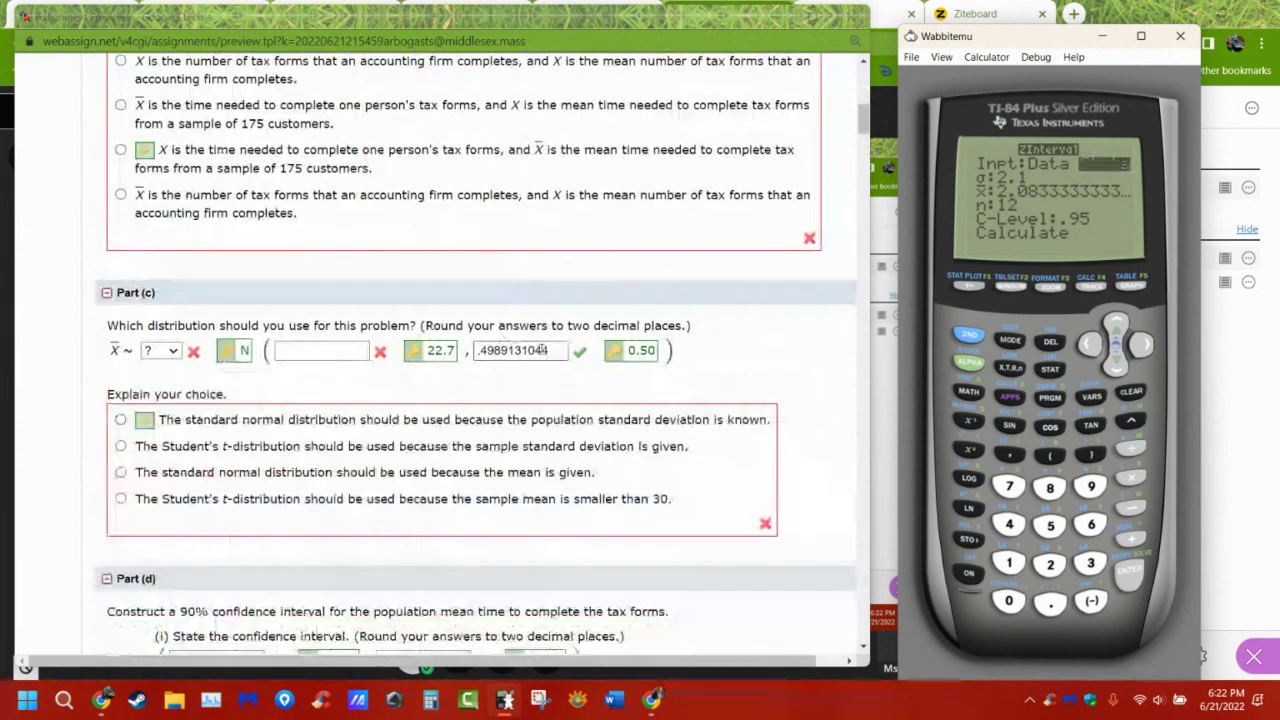
scroll(545, 350, "up", 4)
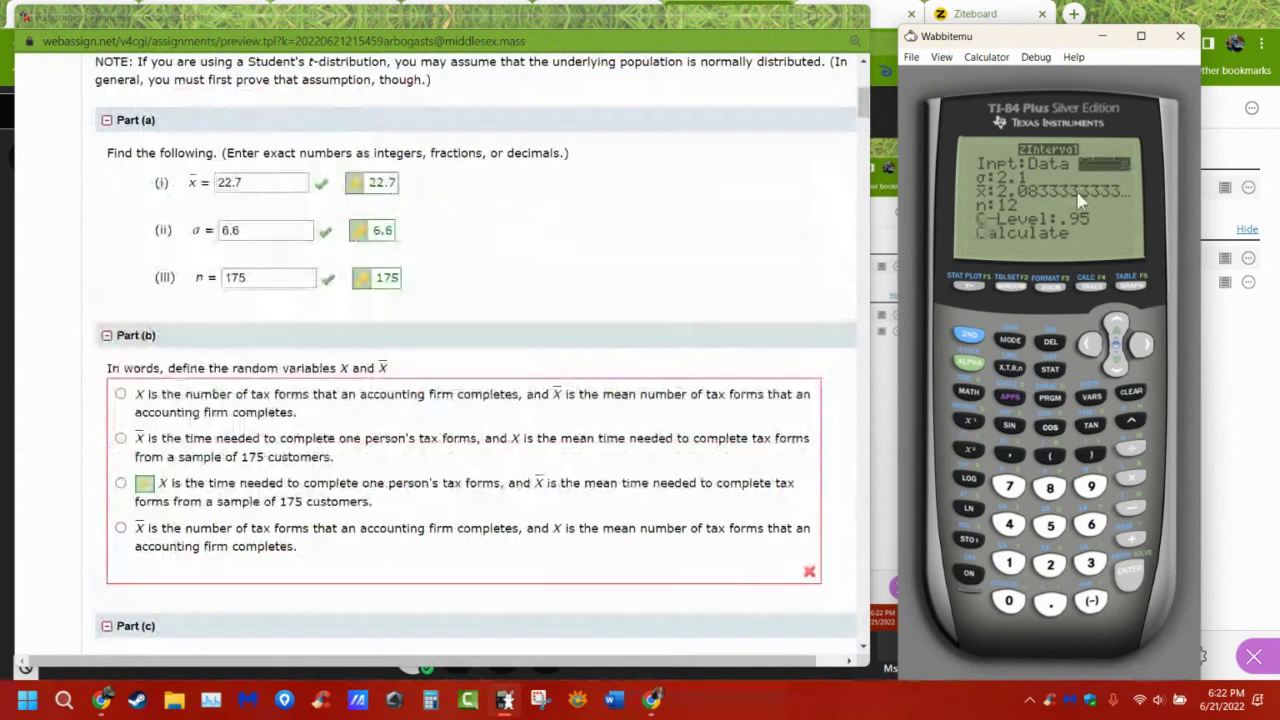
key("Down")
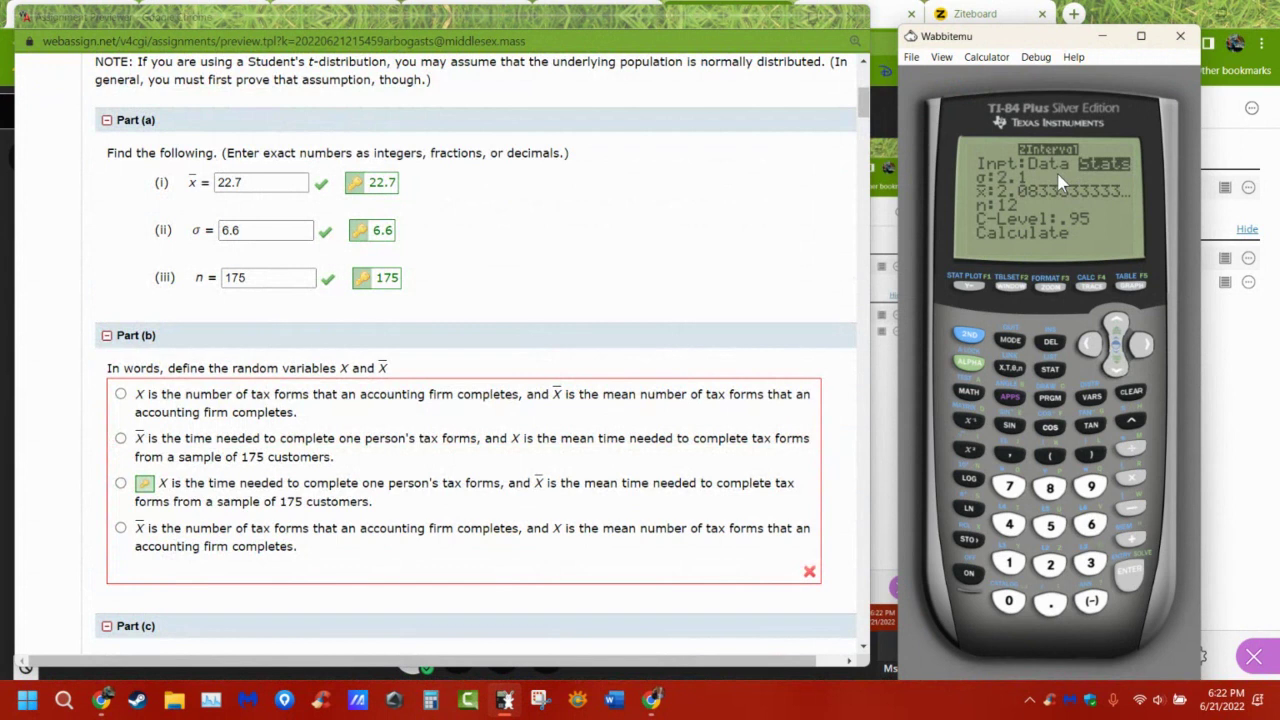
type("6.6")
key("Return")
type("22.7")
key("Return")
type("175")
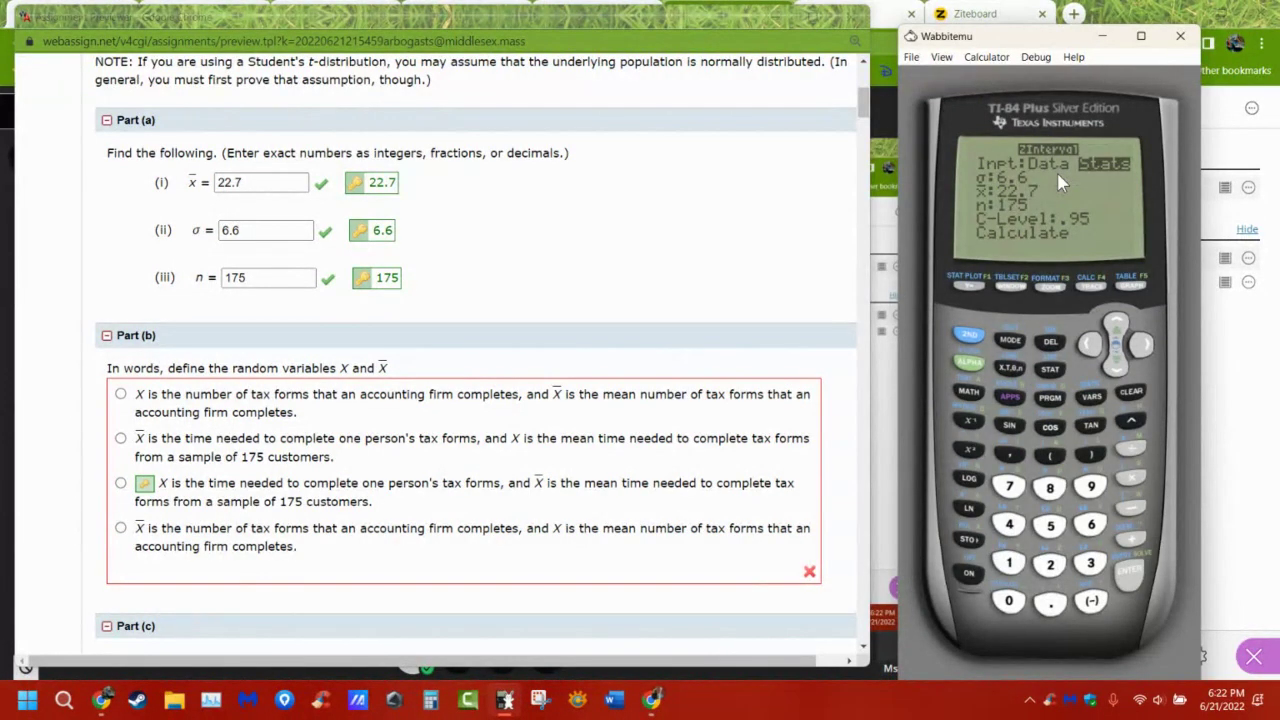
key("Return")
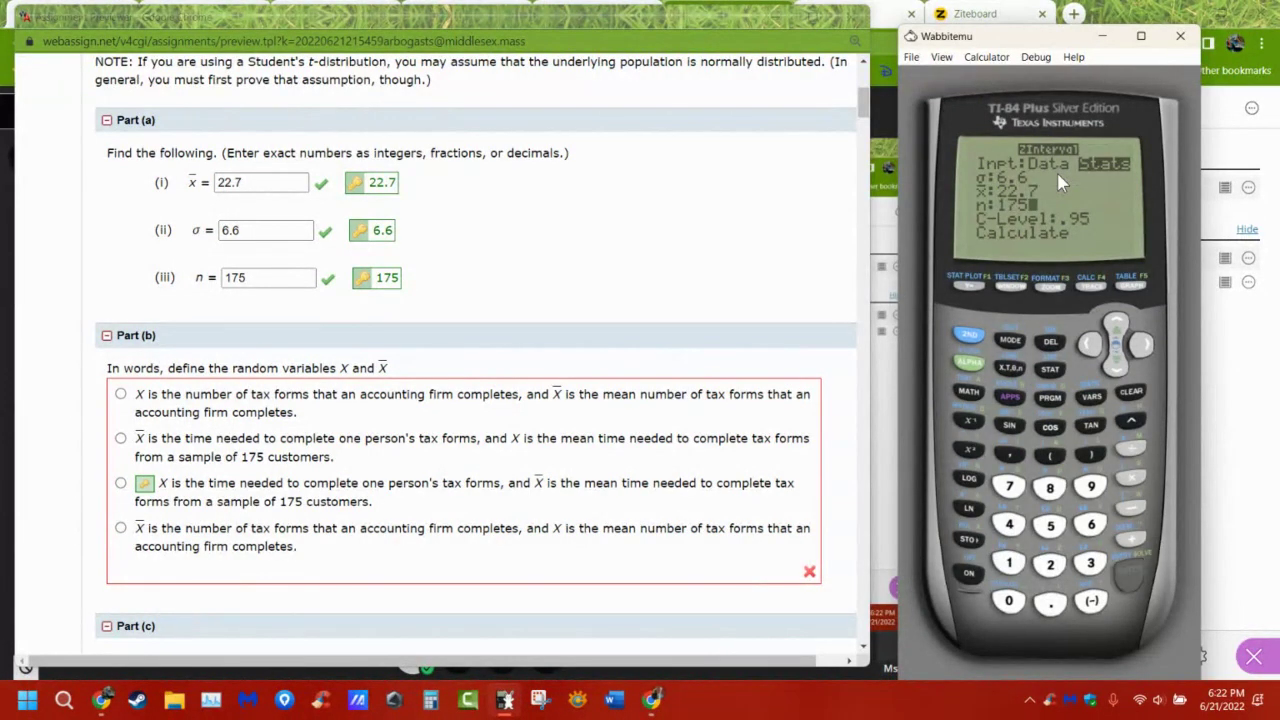
key("Right")
key("Right")
scroll(350, 390, "down", 6)
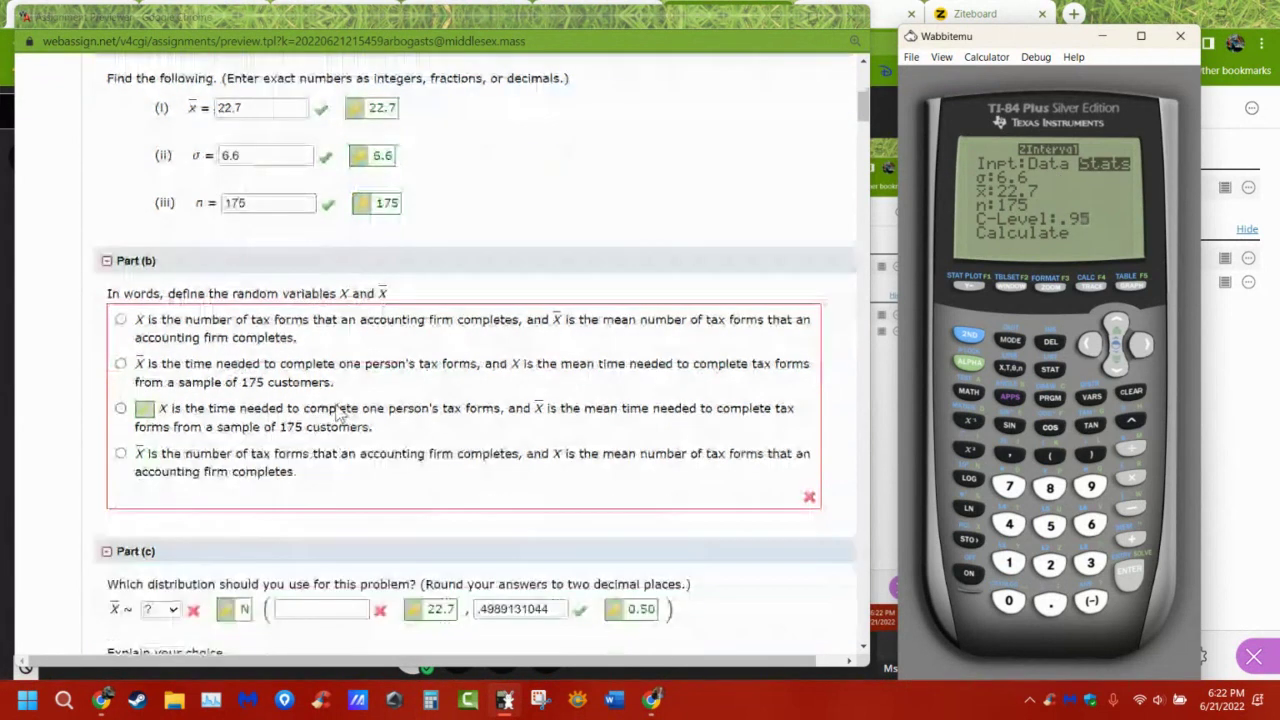
scroll(369, 312, "down", 2)
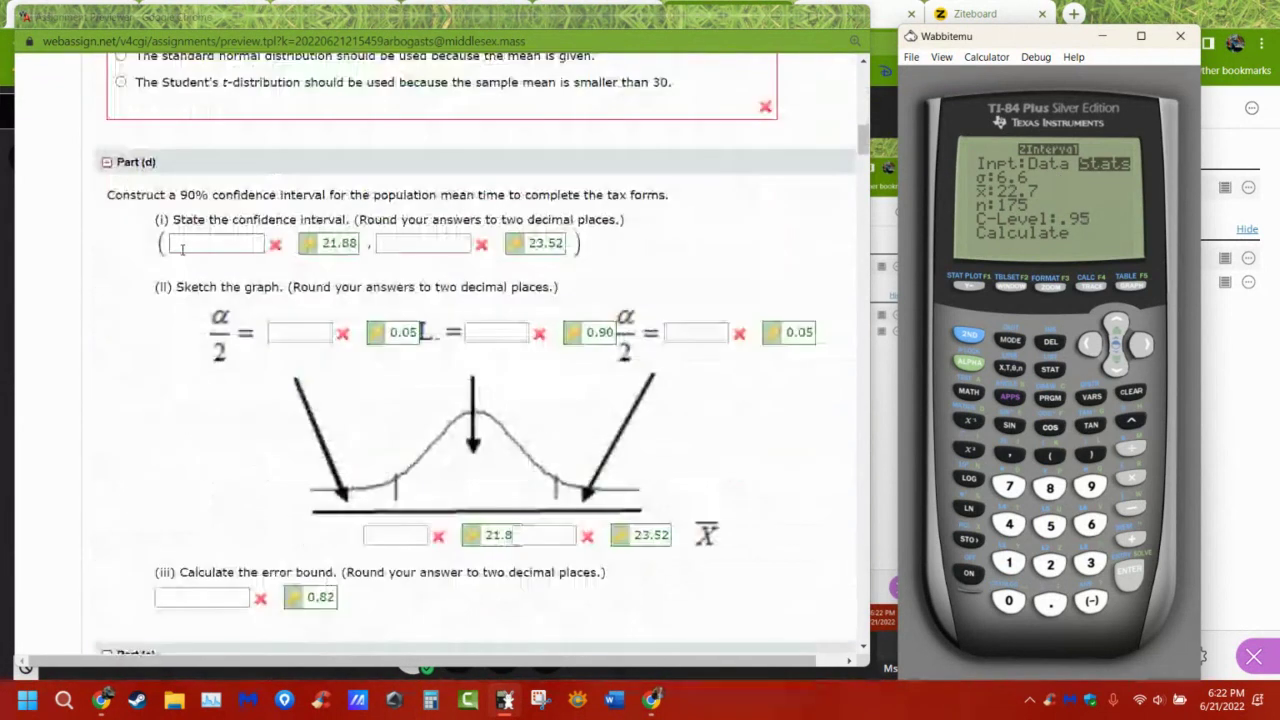
- Highlight Part (d)'s 90% confidence requirement, then bring up the calculator's VARS menu
left_click_drag(140, 195, 262, 195)
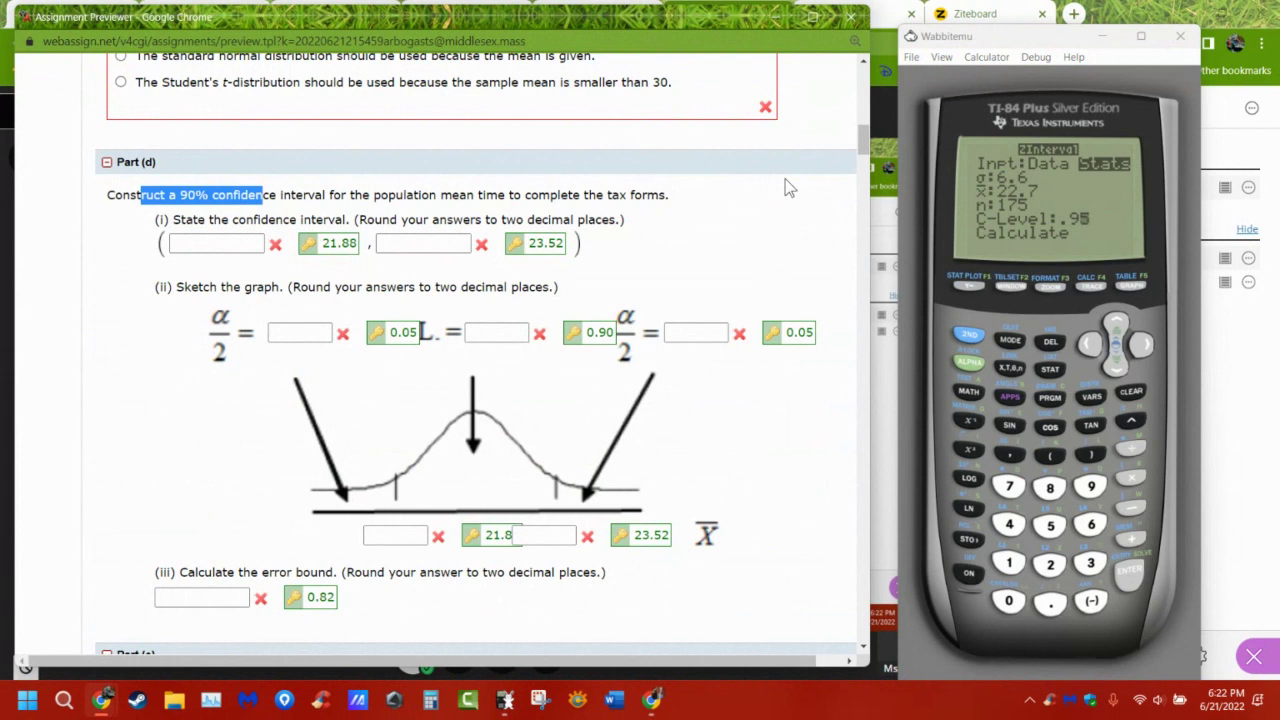
type("5")
left_click(1146, 223)
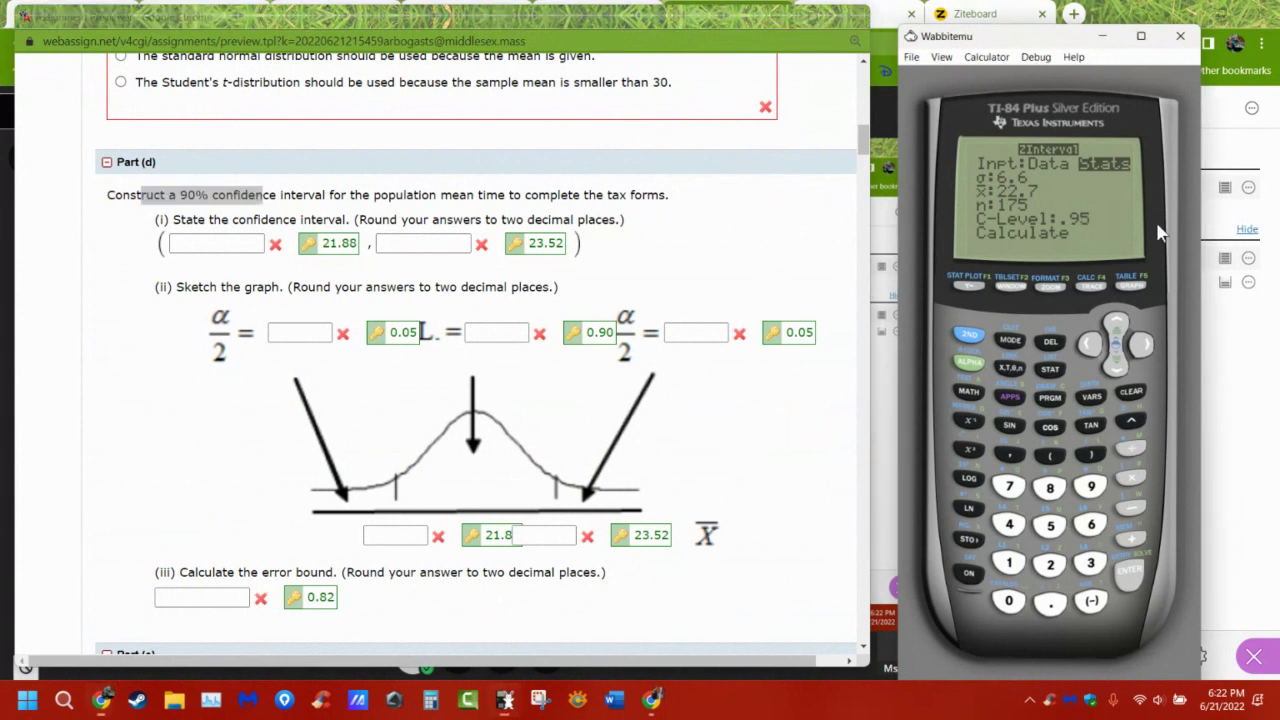
key("F10")
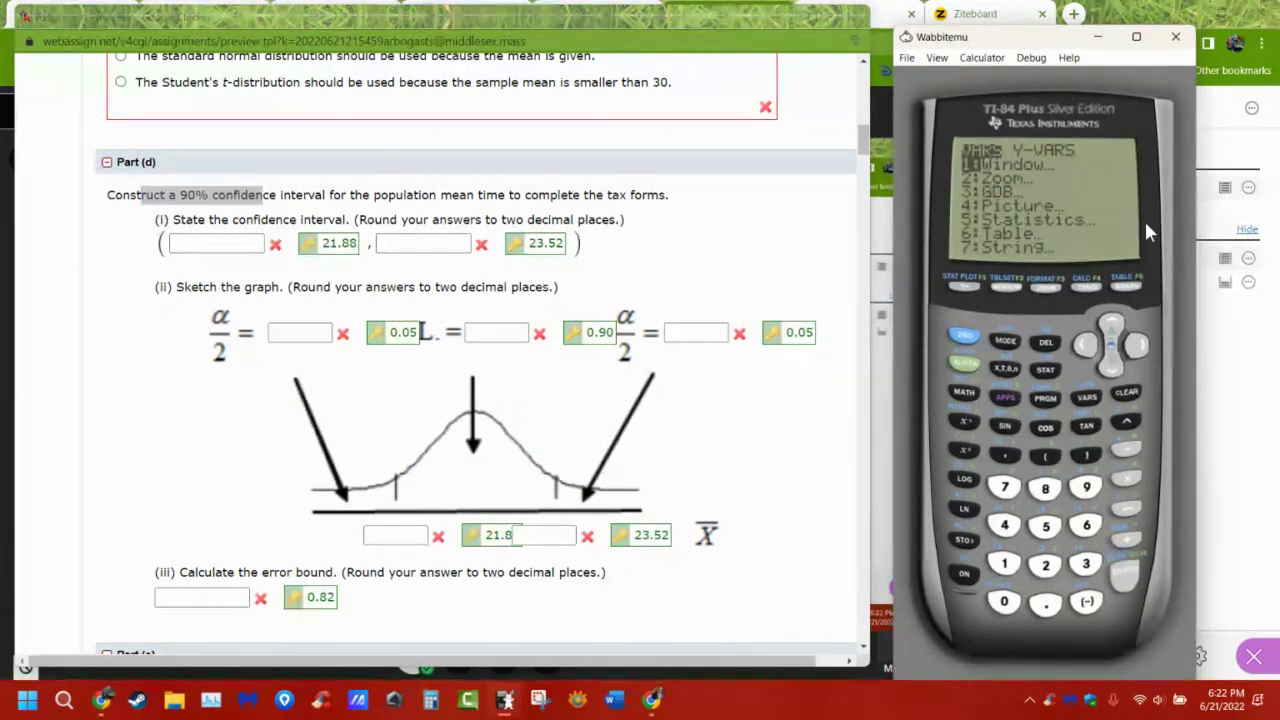
- Run a ZInterval on the TI-84 at C-Level .9 with x̄ 22.7 and n 175, giving (21.879, 23.521)
left_click(1048, 374)
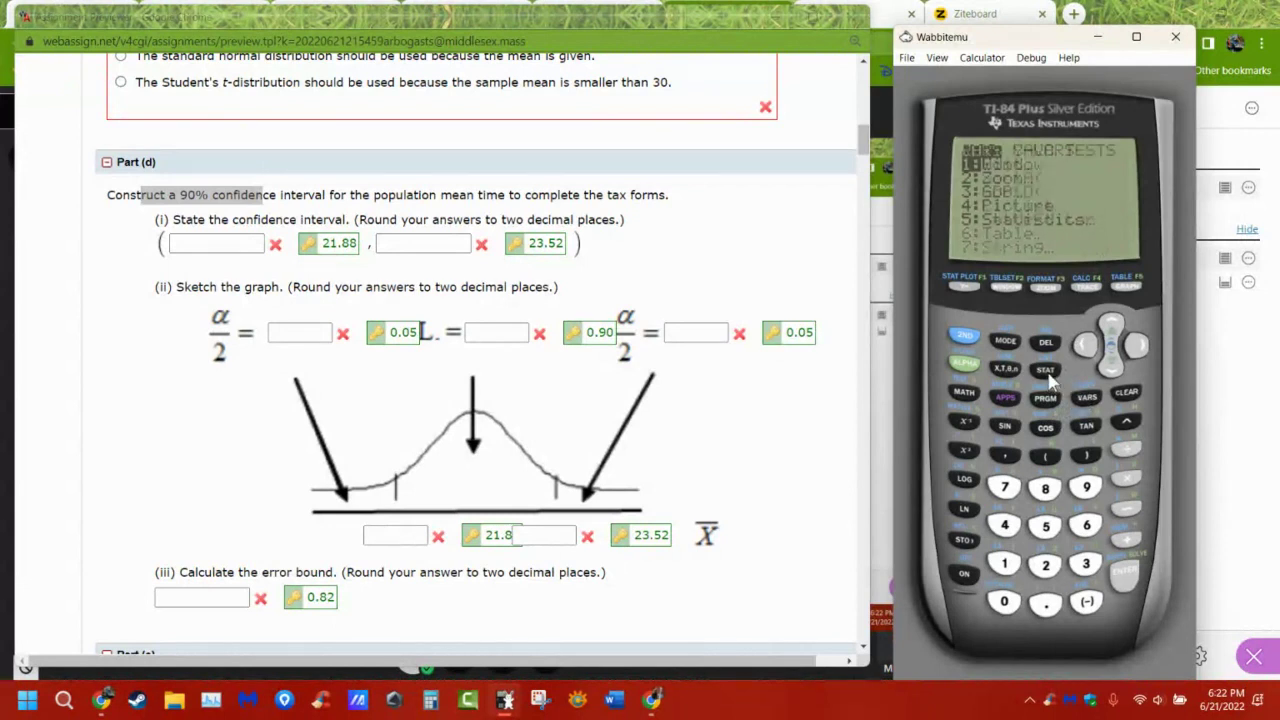
left_click(1085, 346)
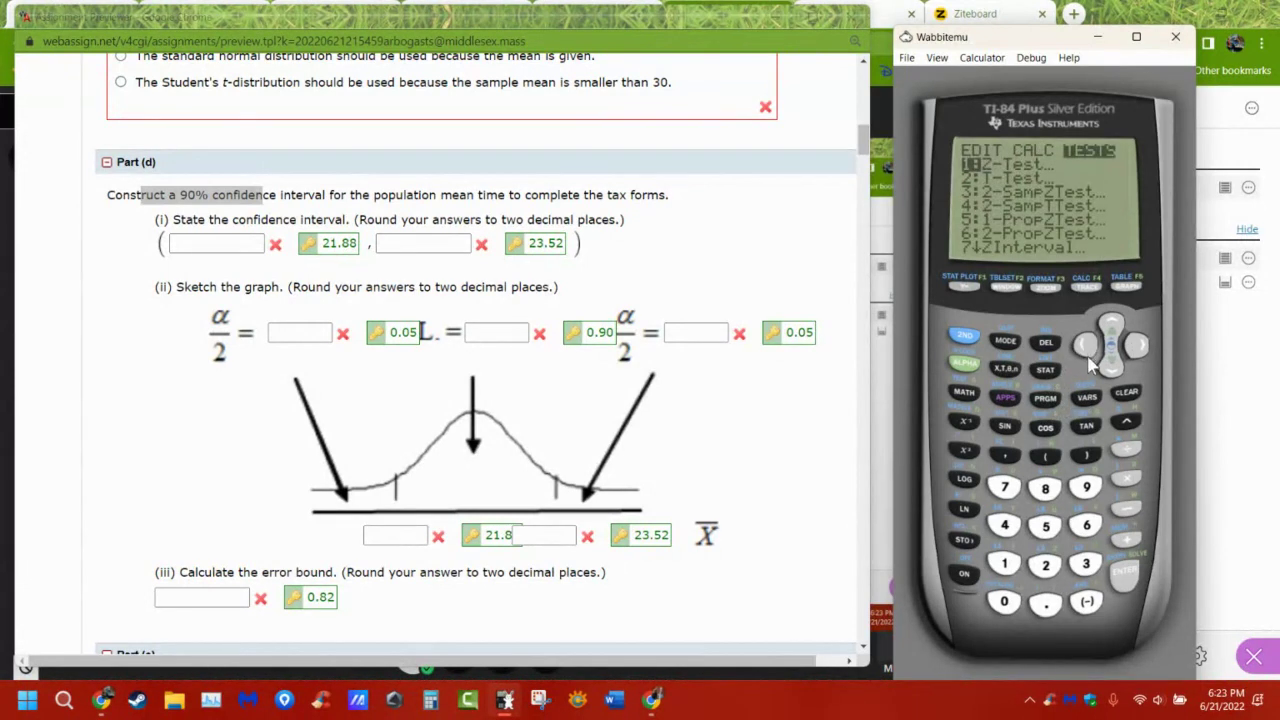
left_click_drag(1110, 370, 1125, 415)
left_click(1124, 572)
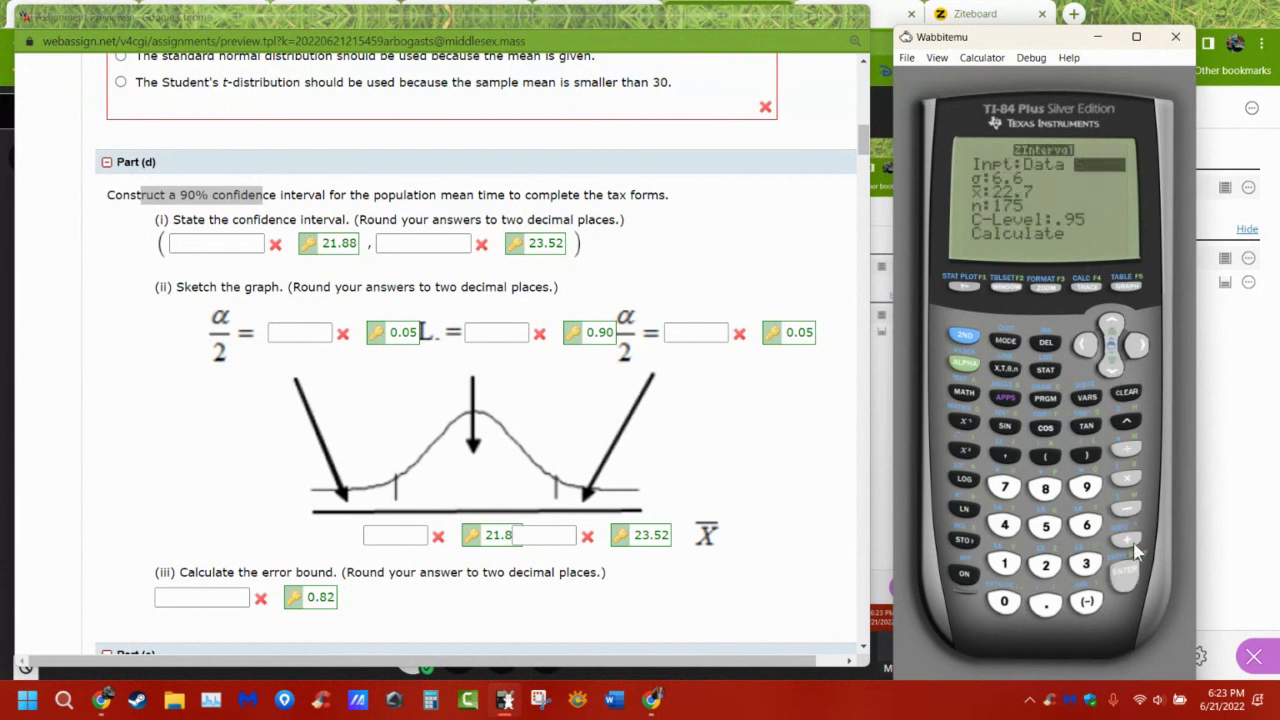
left_click(1112, 368)
left_click(1112, 368)
type(".9")
key("Return")
key("Return")
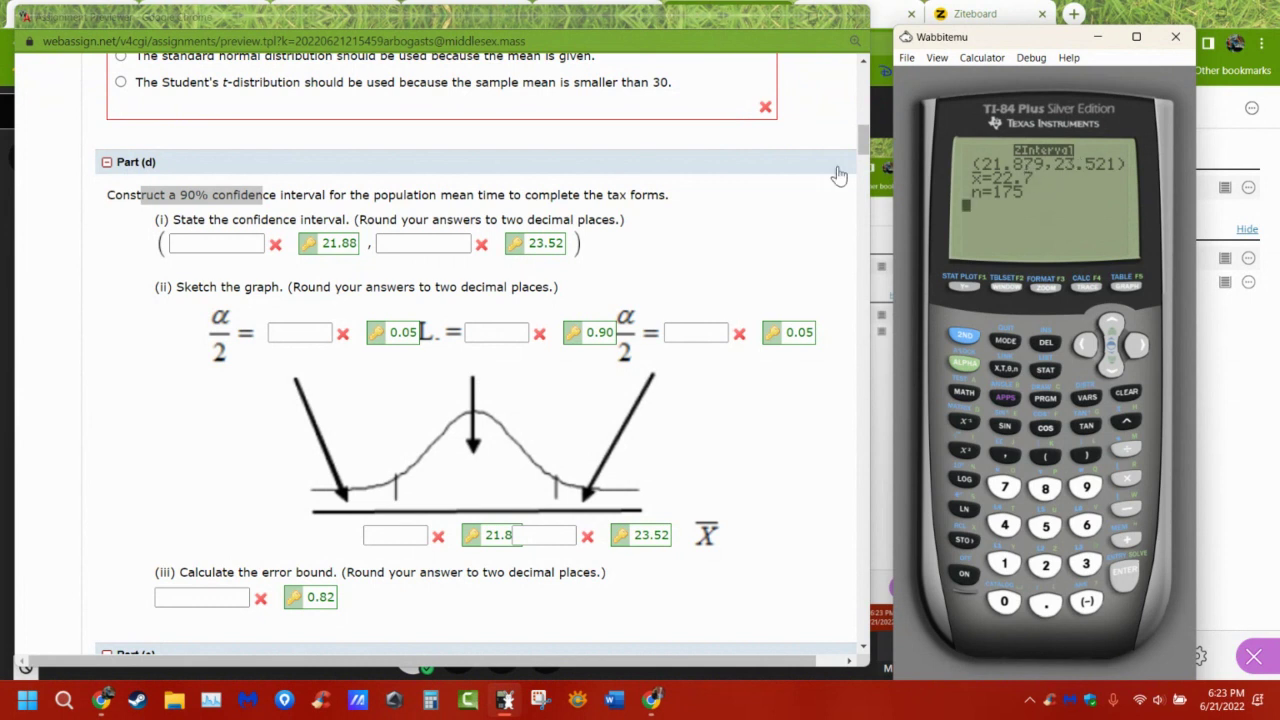
left_click(190, 252)
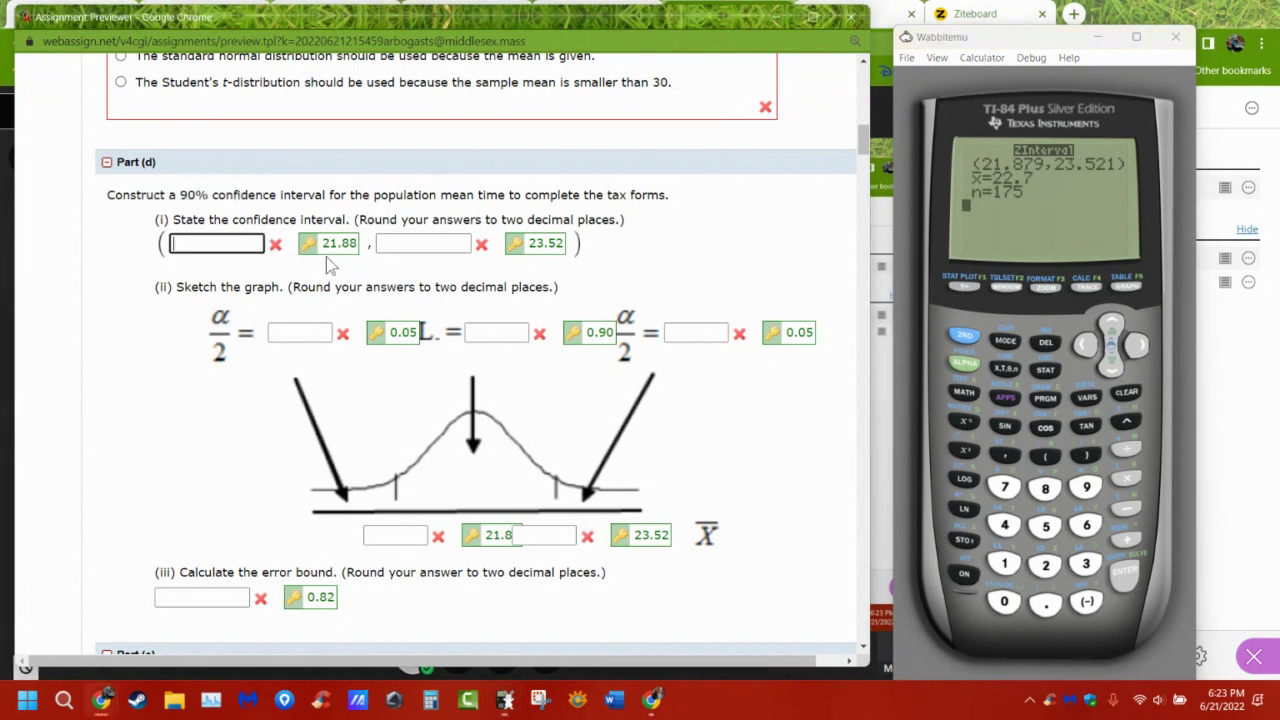
left_click(408, 242)
left_click(210, 243)
left_click(444, 242)
left_click(395, 535)
left_click(545, 535)
left_click(410, 537)
left_click(536, 527)
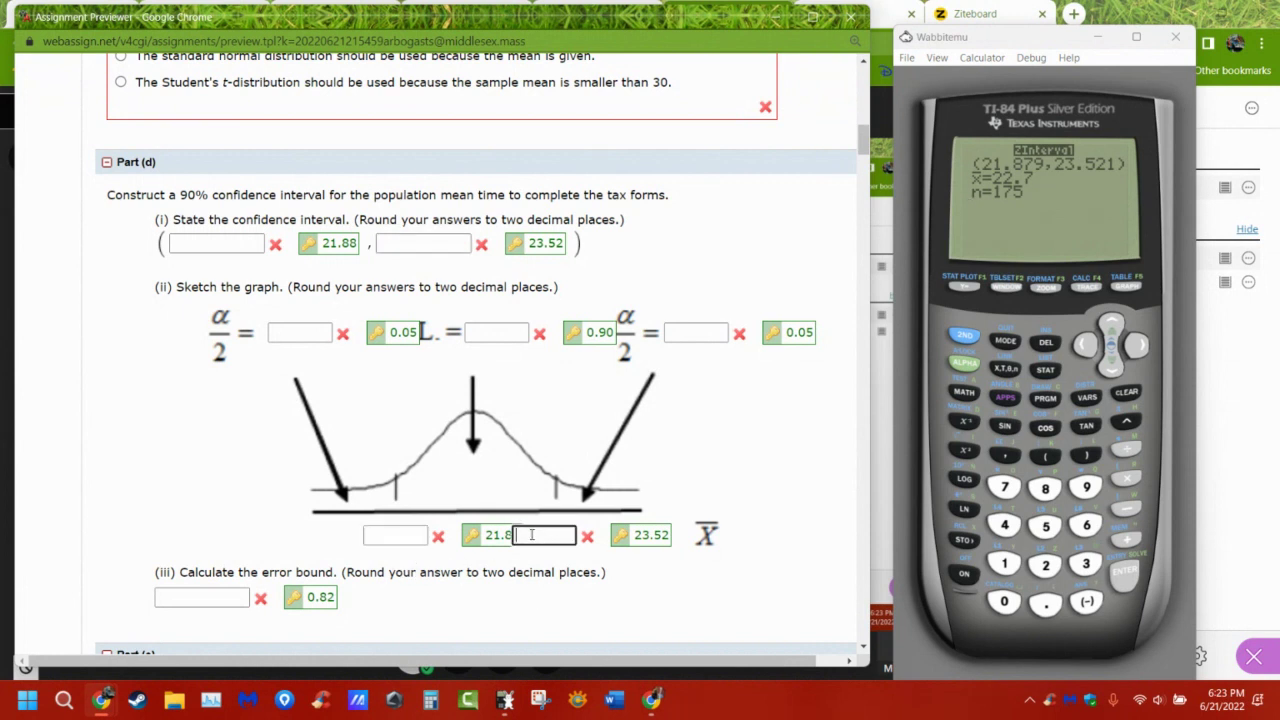
left_click(415, 565)
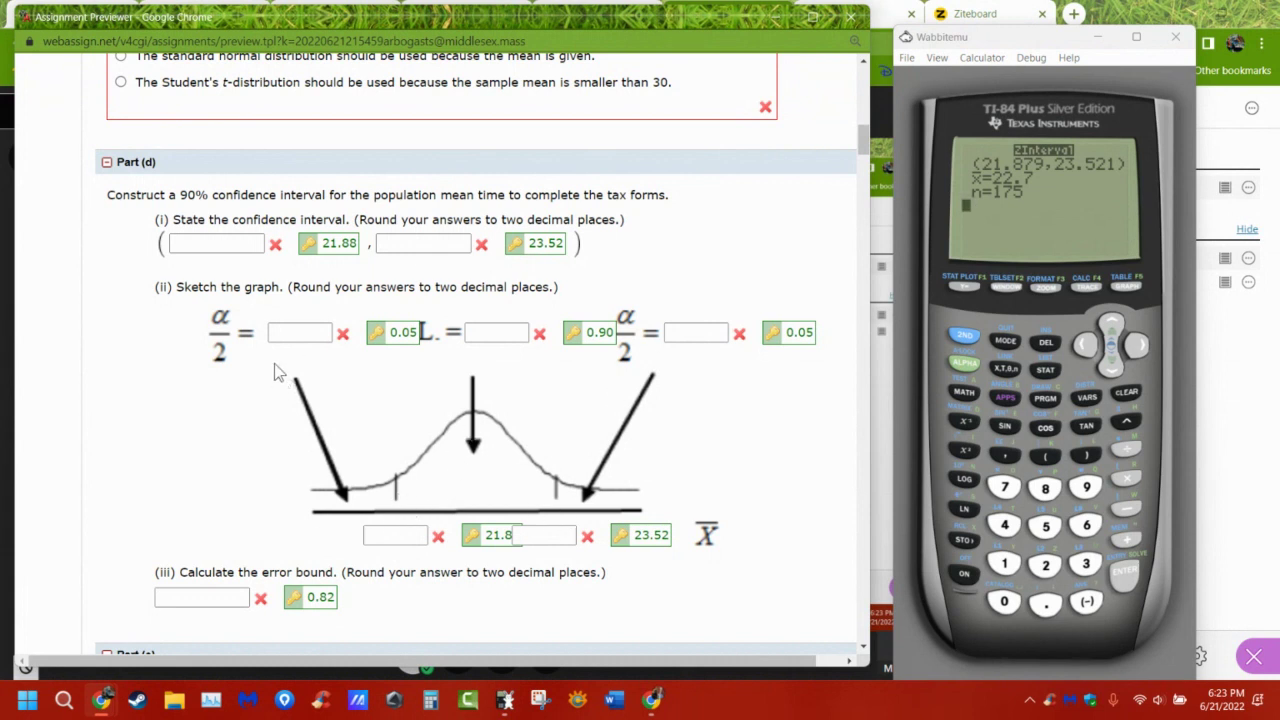
left_click(520, 331)
left_click_drag(181, 195, 318, 195)
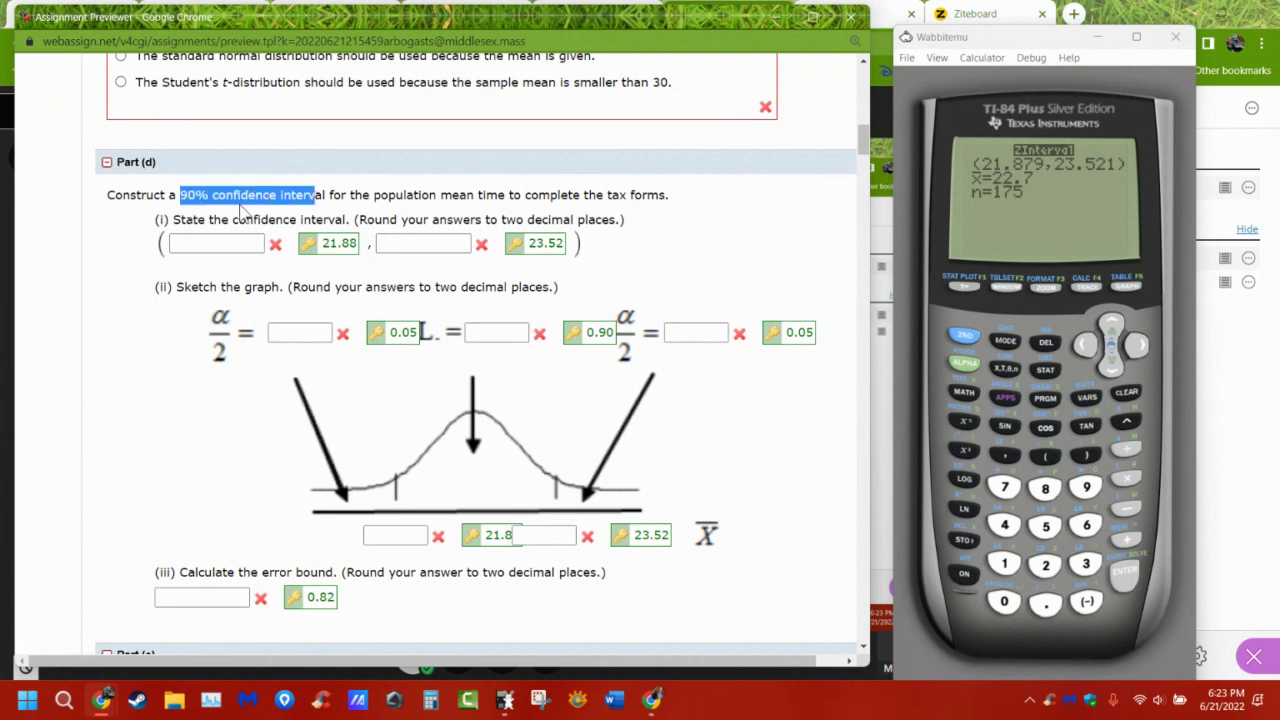
- Select the confidence level L and the left and right α/2 answer boxes in Part (d)'s graph
left_click(507, 334)
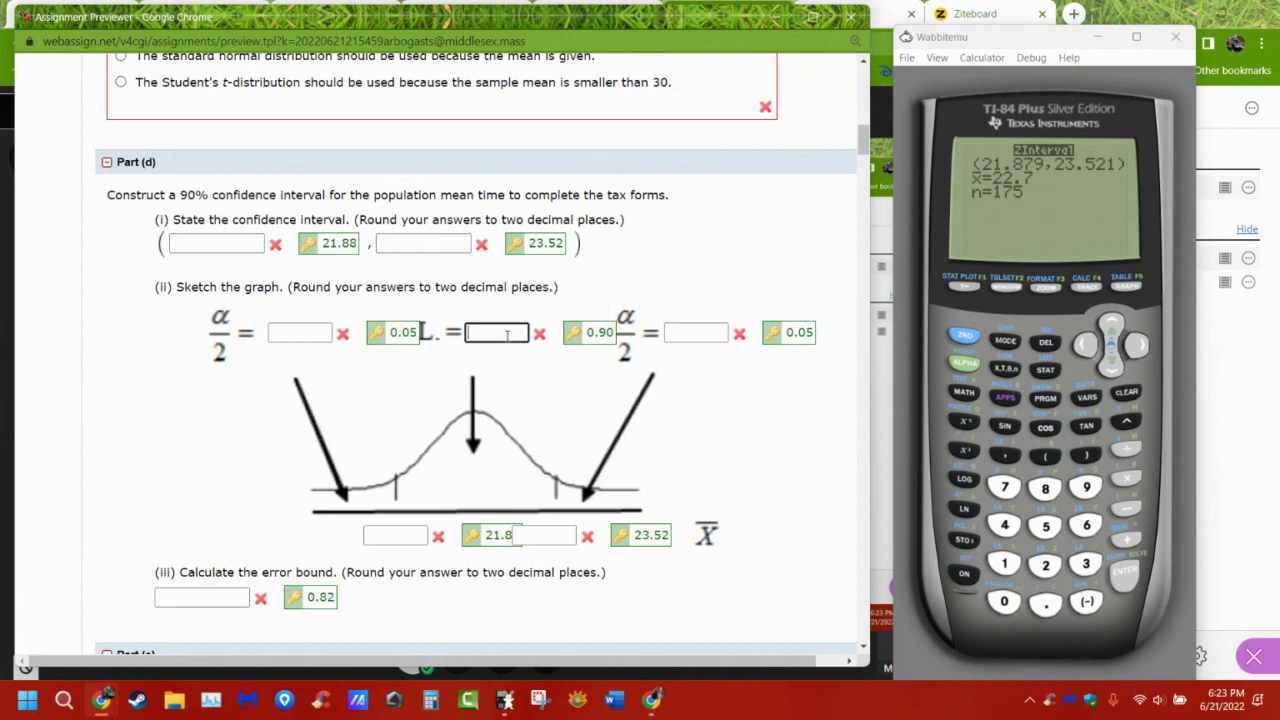
left_click(300, 333)
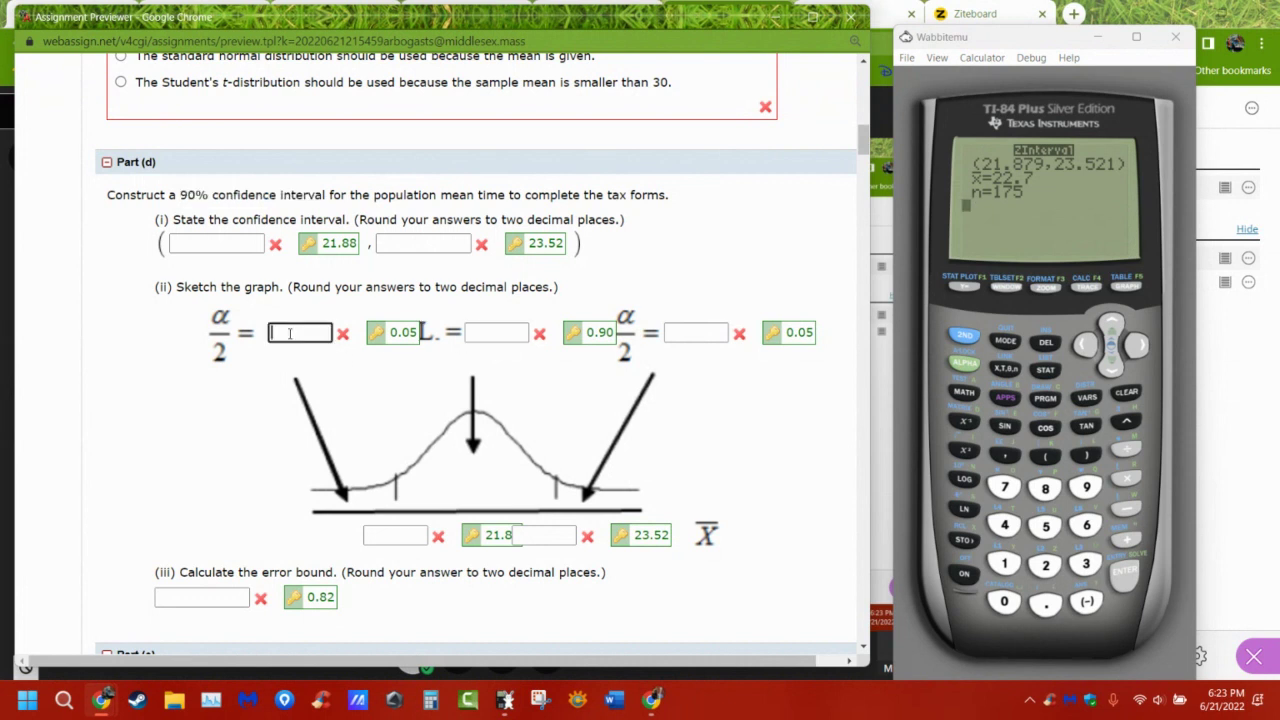
left_click(691, 335)
left_click(286, 334)
left_click(690, 331)
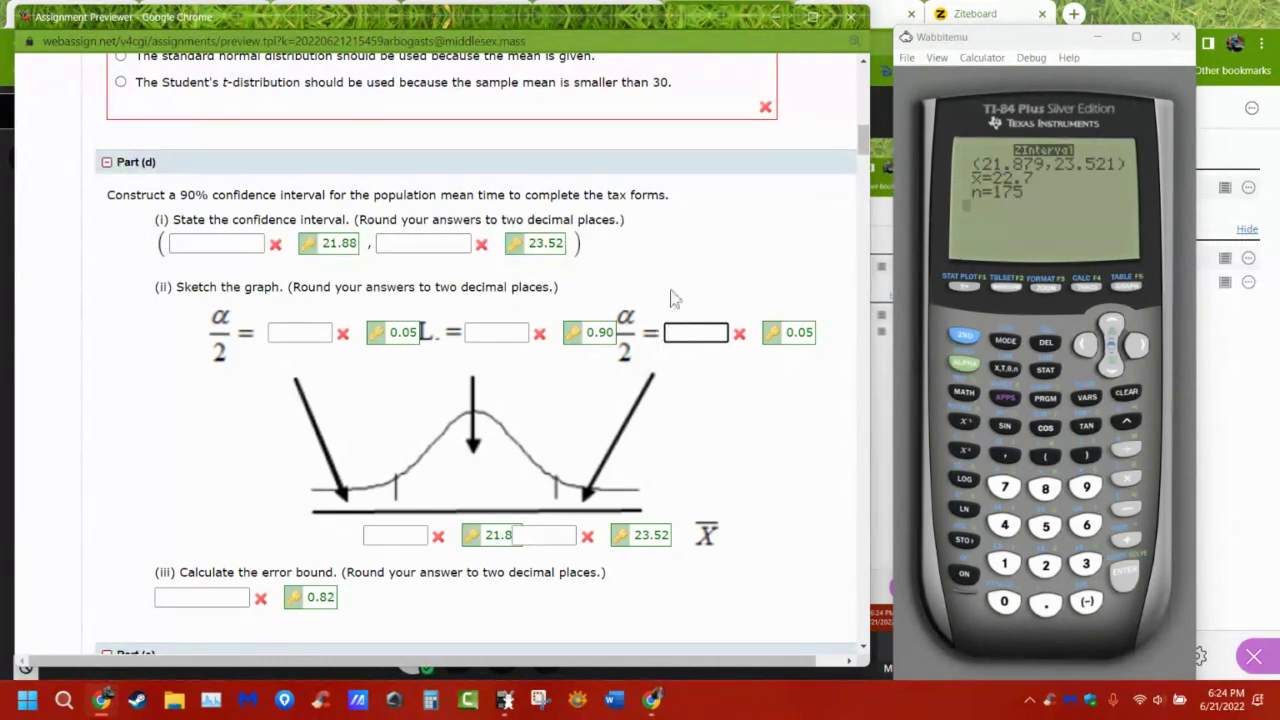
- Highlight '90%' and 'the error bound' in the prompt, then enter 23.52-21.88 on the calculator
left_click_drag(153, 194, 226, 194)
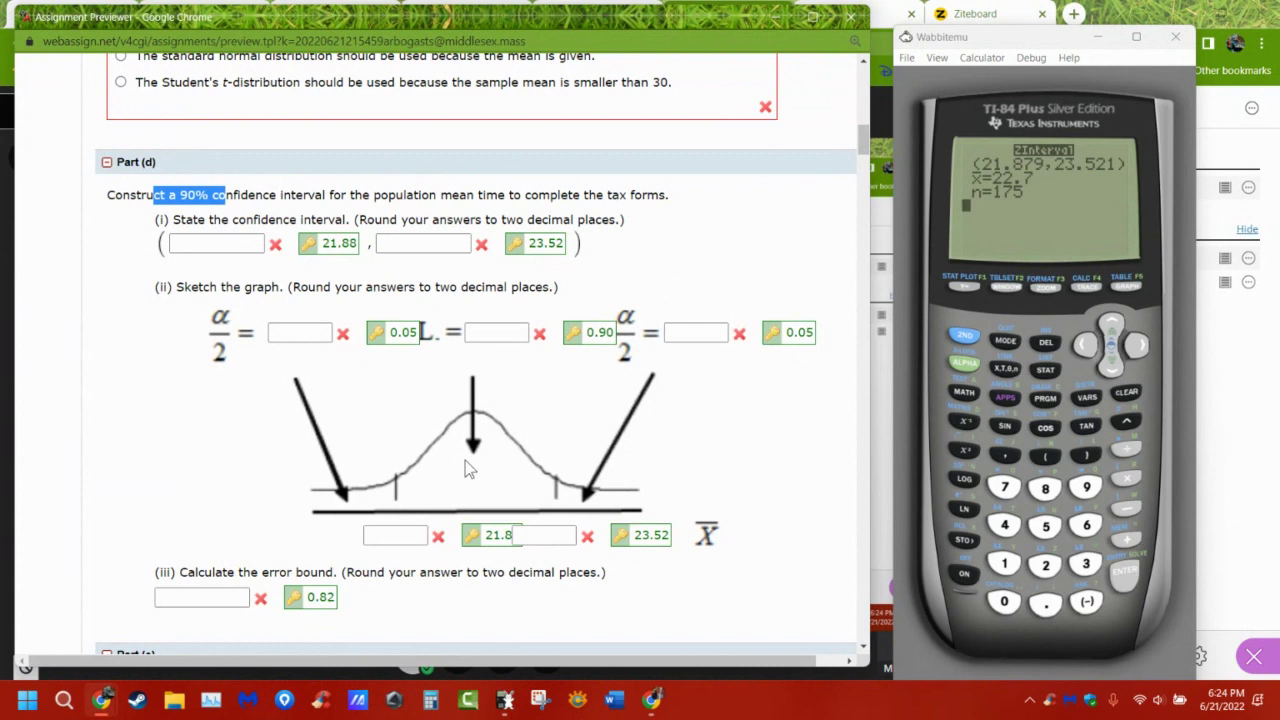
left_click_drag(234, 577, 348, 574)
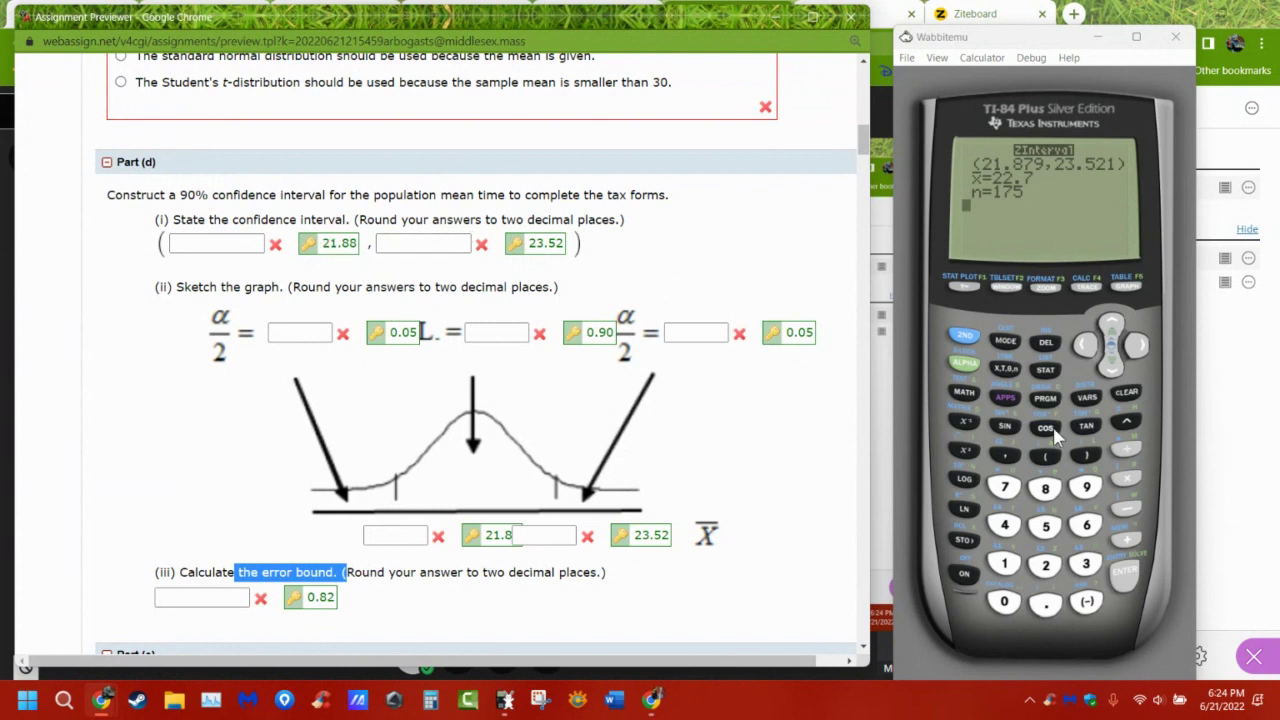
left_click(1107, 230)
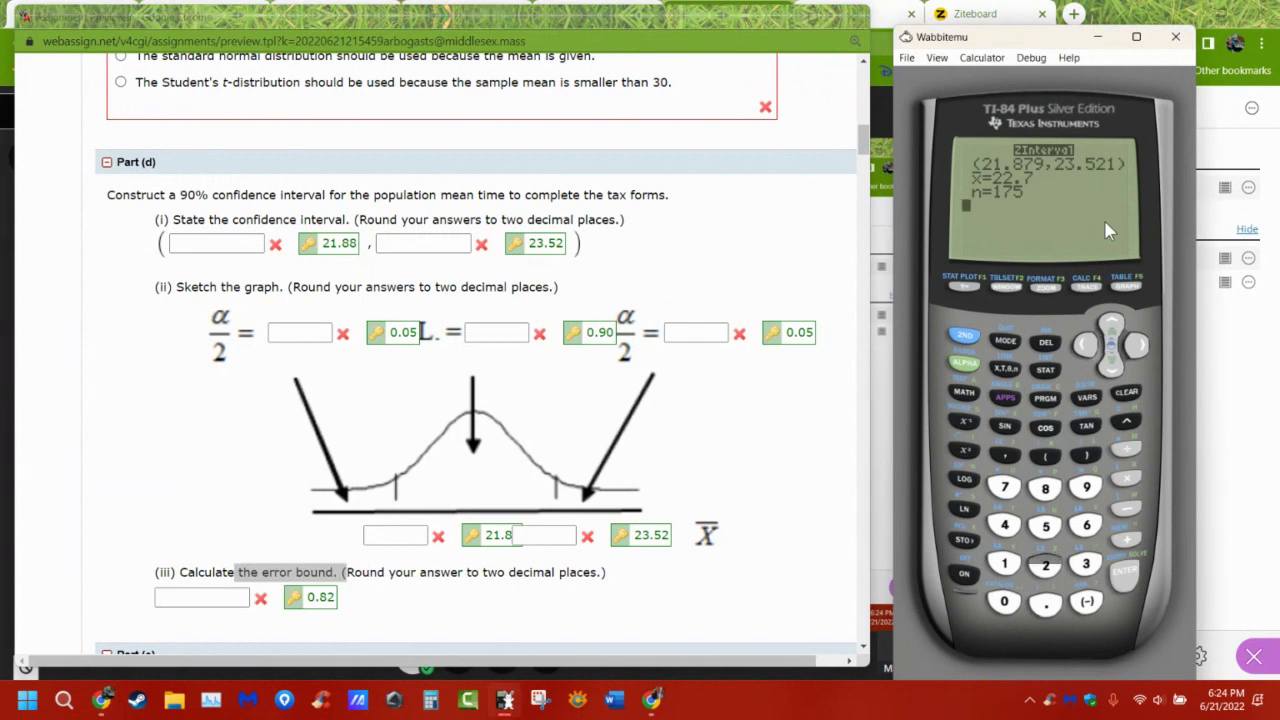
type("23.52-")
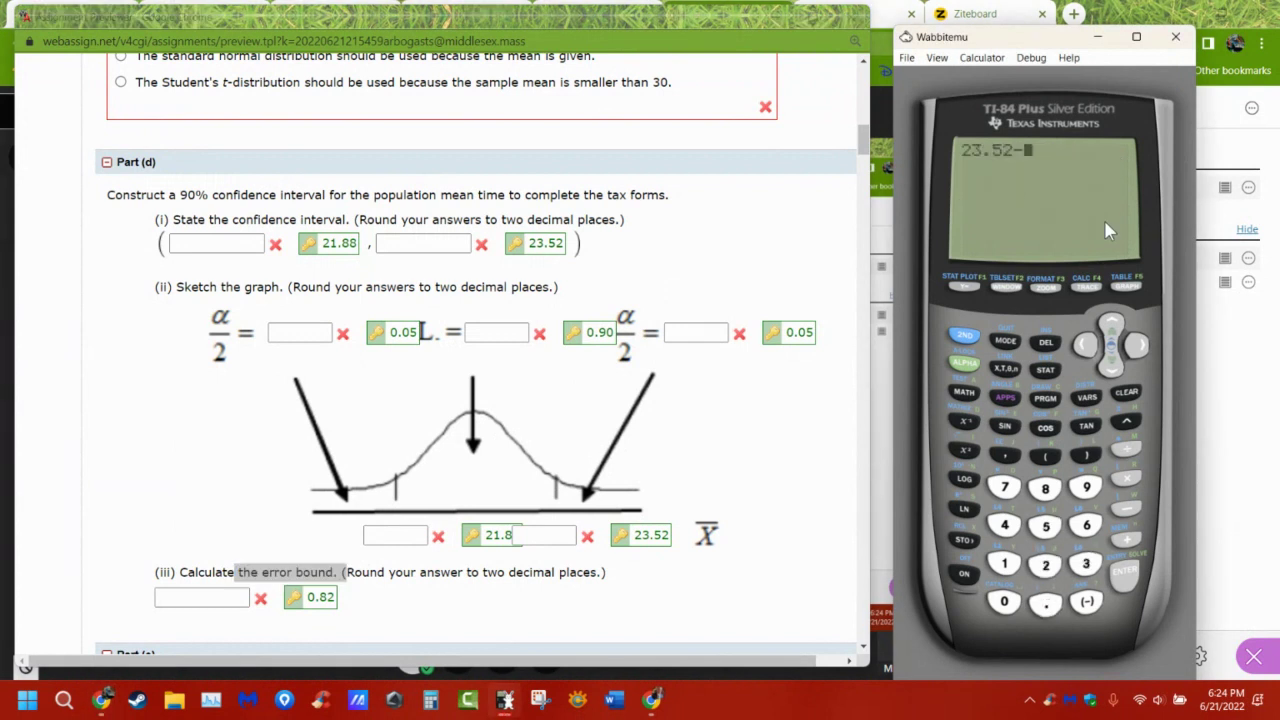
type("21.88")
- Evaluate 23.52−21.88 = 1.64 on the calculator and halve it to get the error bound .82
key("Return")
type("/2")
key("Return")
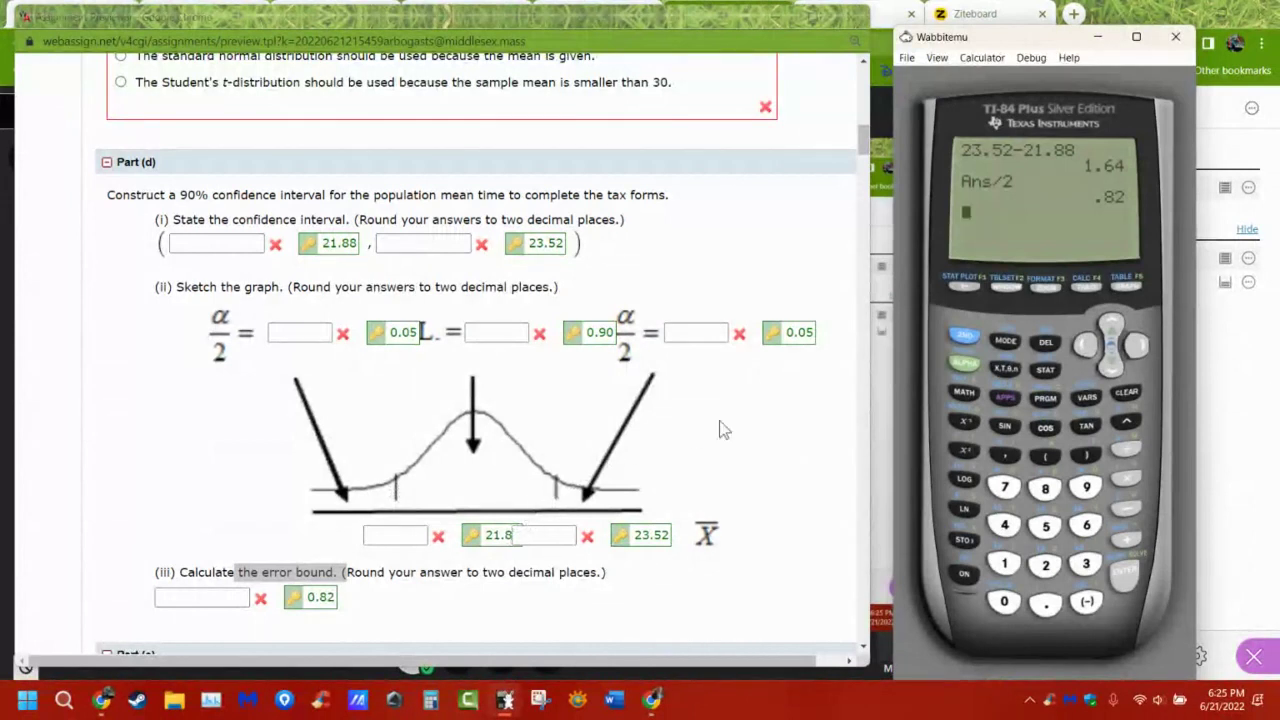
scroll(700, 420, "up", 4)
scroll(650, 406, "down", 1)
- Compute the lower bound 22.7 − .82 = 21.88 on the calculator, correcting a mistyped entry
scroll(650, 406, "down", 1)
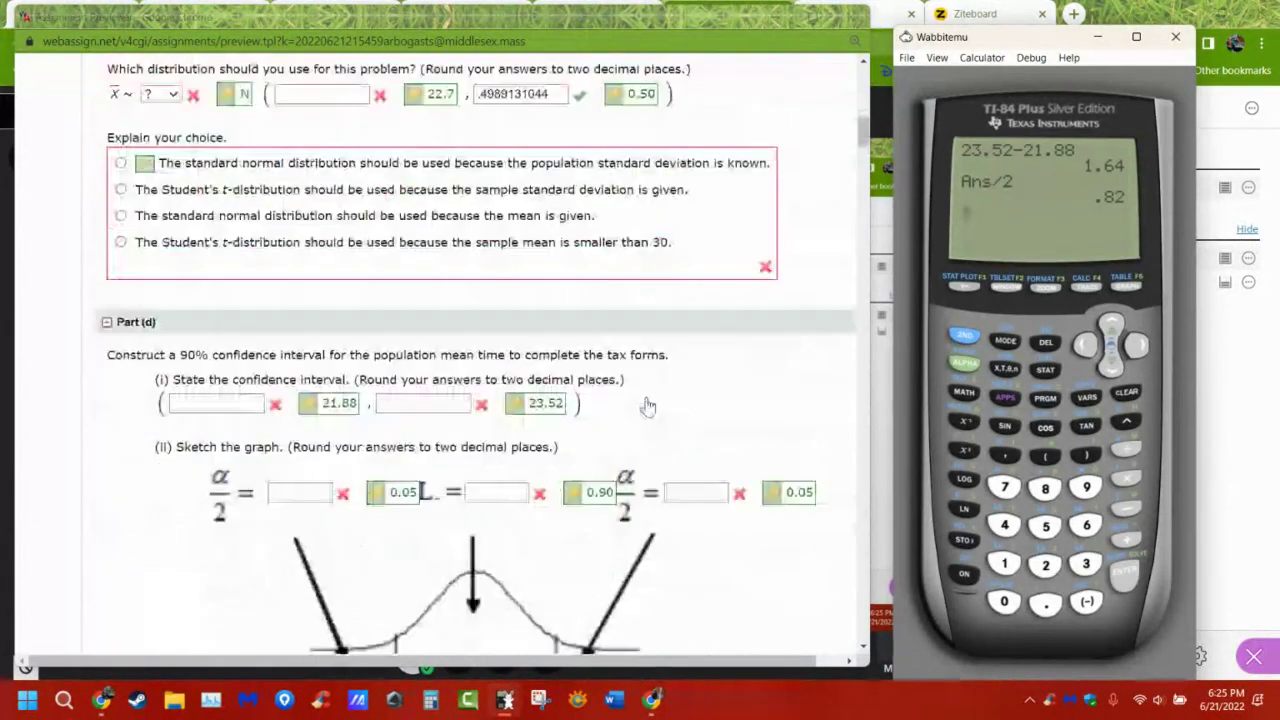
scroll(650, 406, "up", 3)
scroll(648, 405, "up", 5)
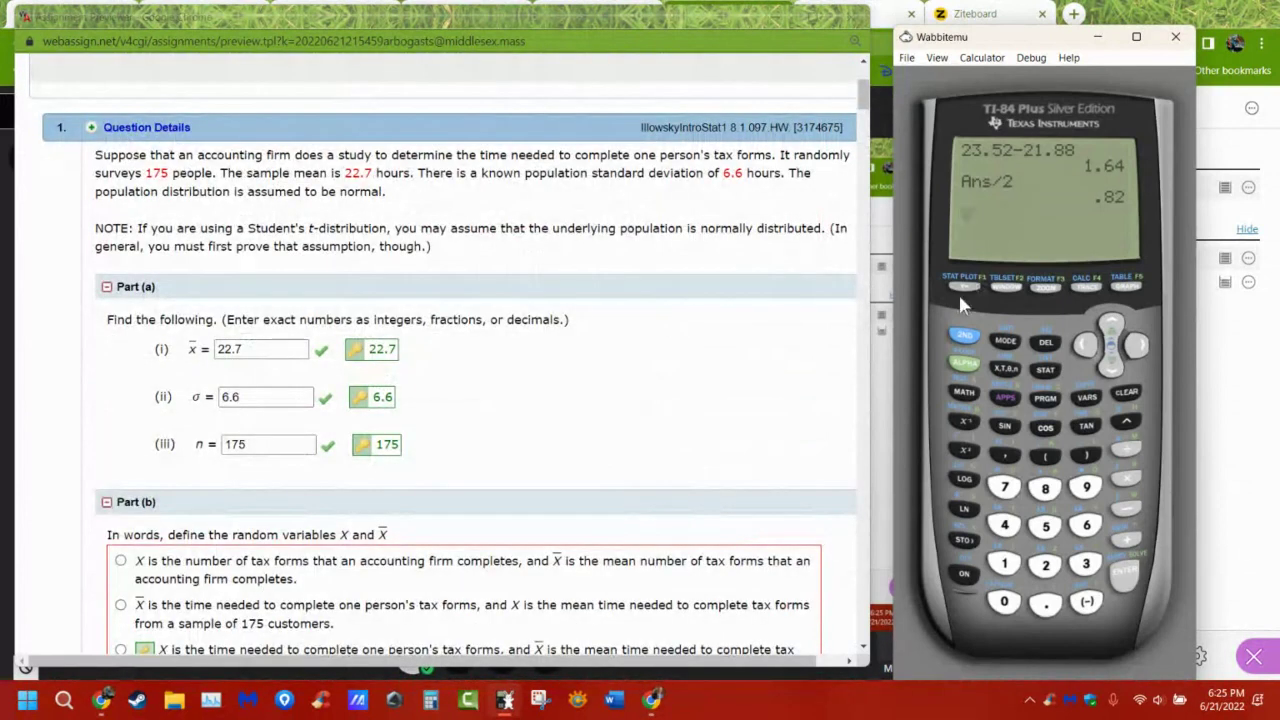
type("2.7-.82")
key("Return")
type("22.")
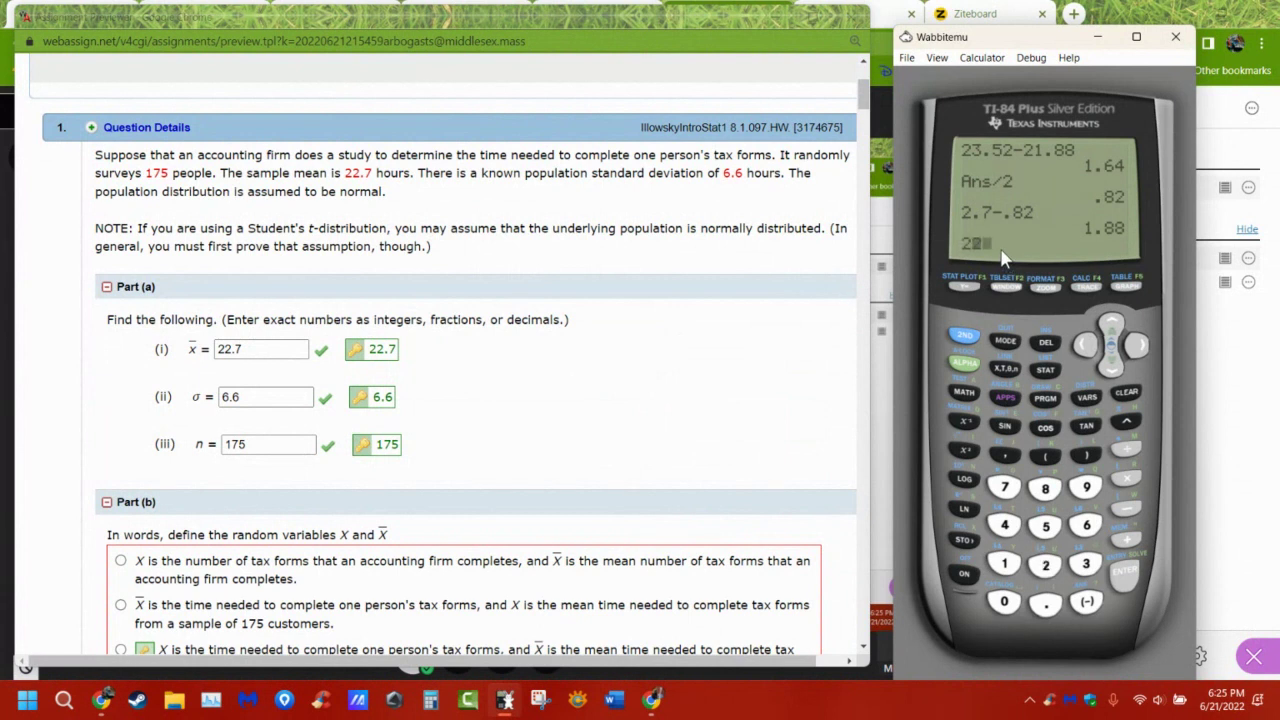
type("7*")
key("Left")
type("-.82")
key("Return")
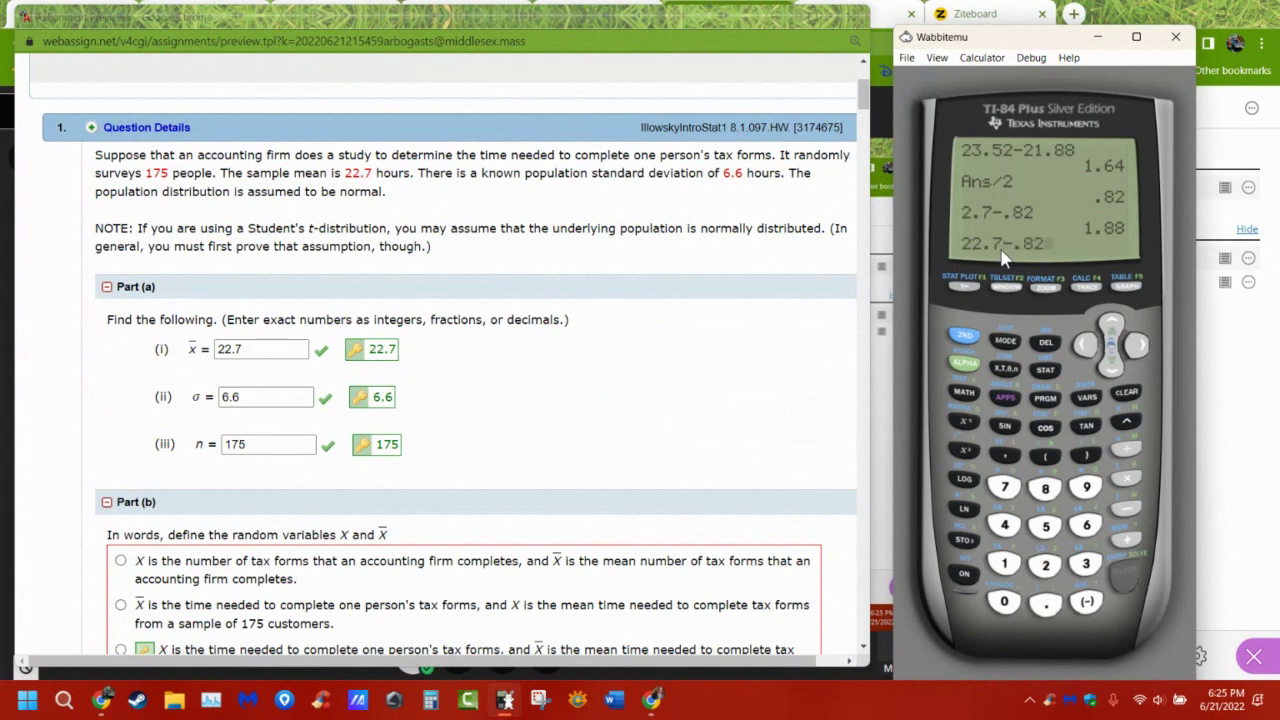
- Compute the upper bound 22.7 + .82 = 23.52 on the calculator
scroll(520, 491, "down", 6)
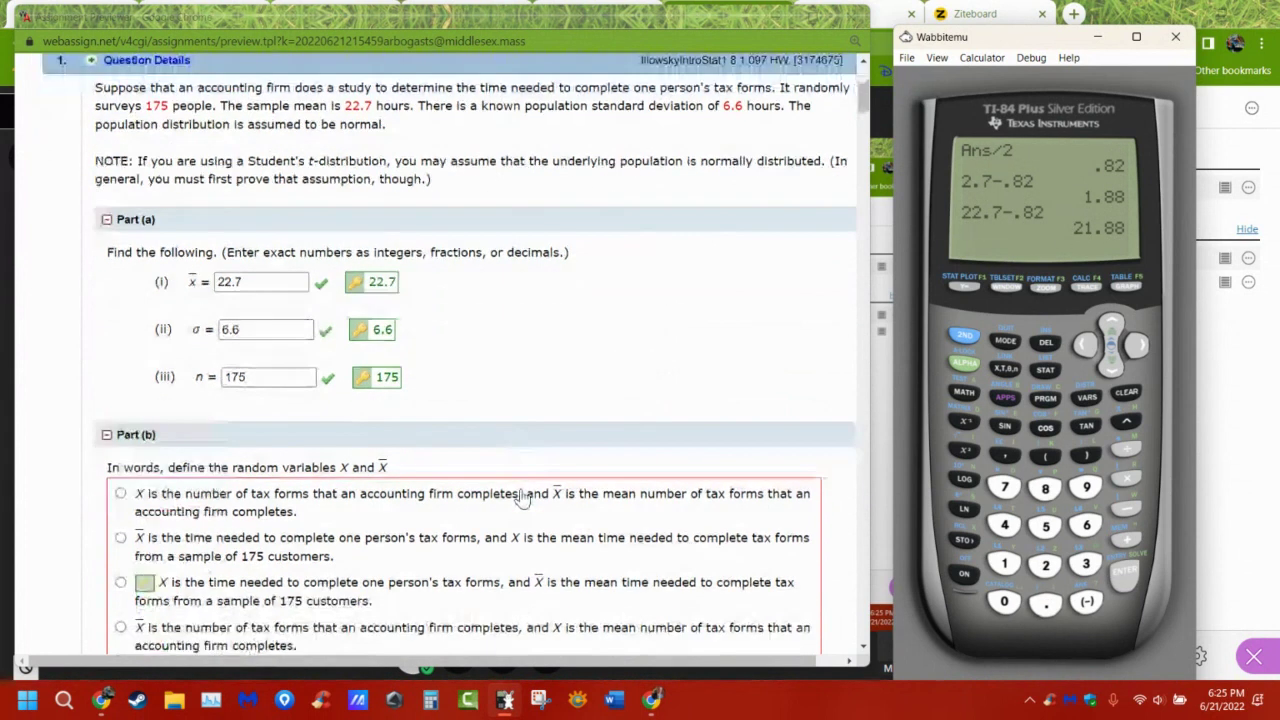
scroll(520, 497, "down", 3)
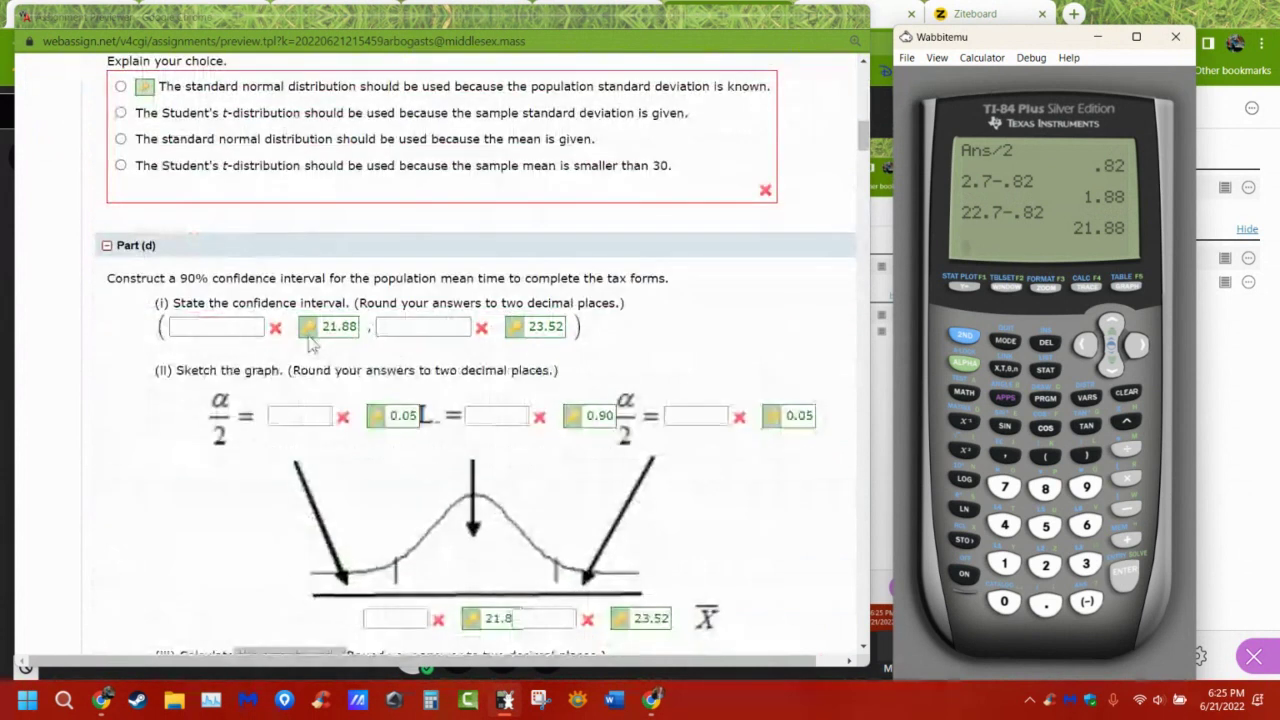
type("2")
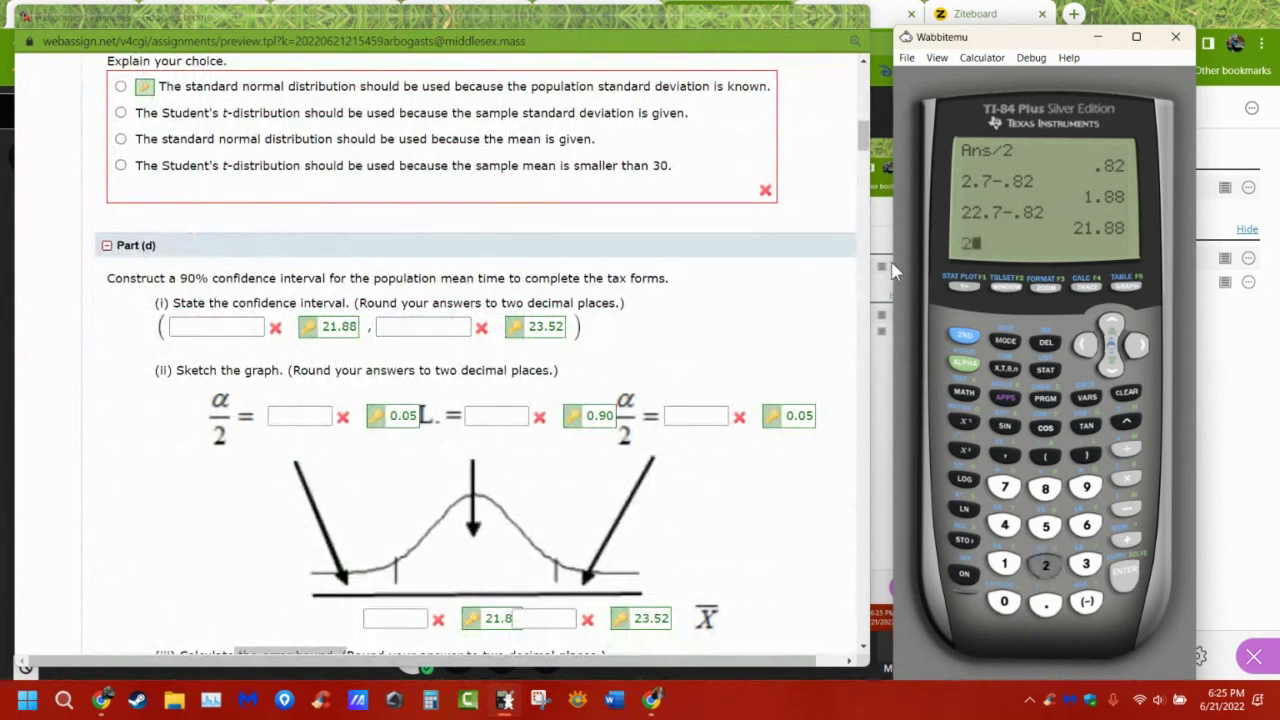
type("2.7+.82")
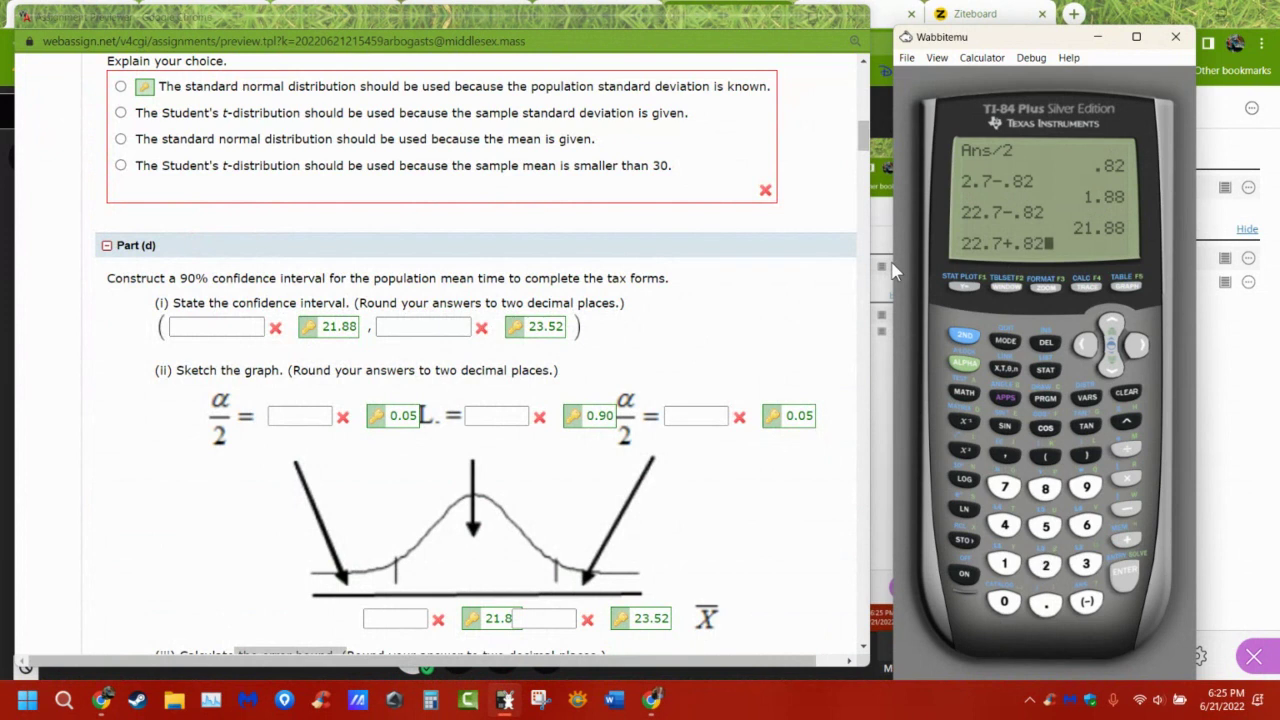
key("Return")
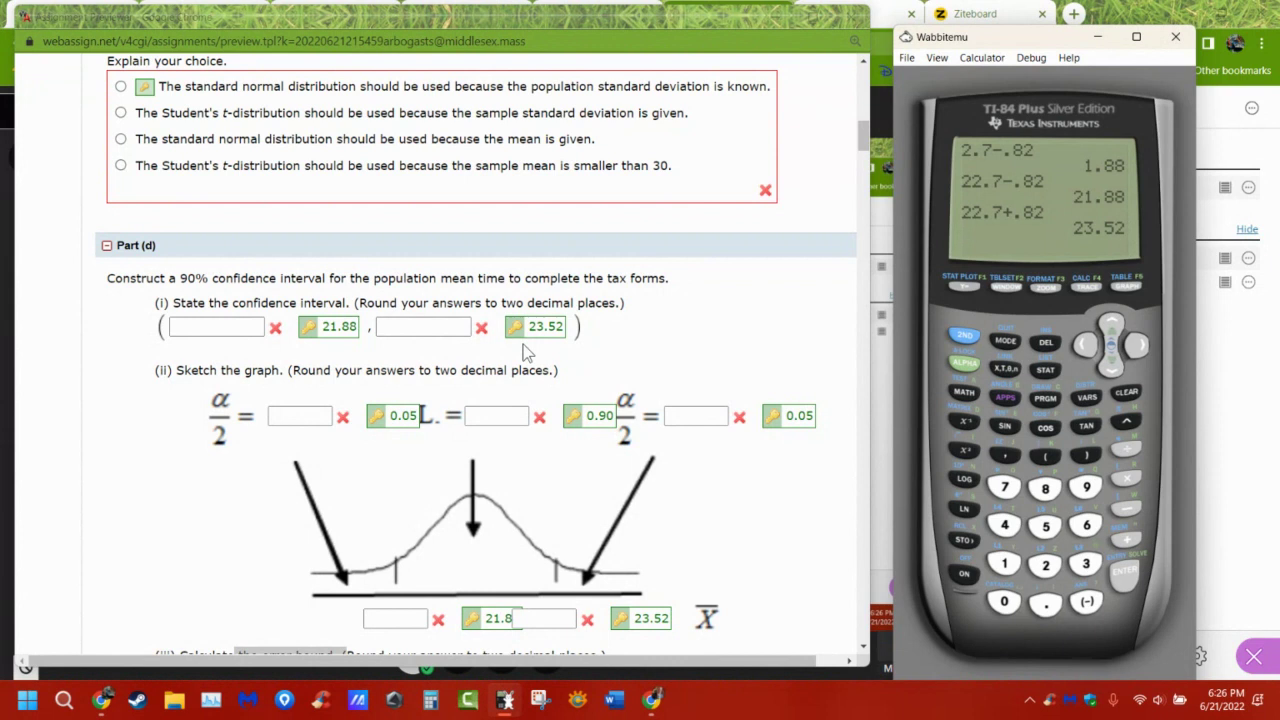
- Collapse Parts (a)–(c) to show Part (d)'s keys 21.88 and 23.52, and highlight the sample mean 22.7
scroll(700, 445, "up", 4)
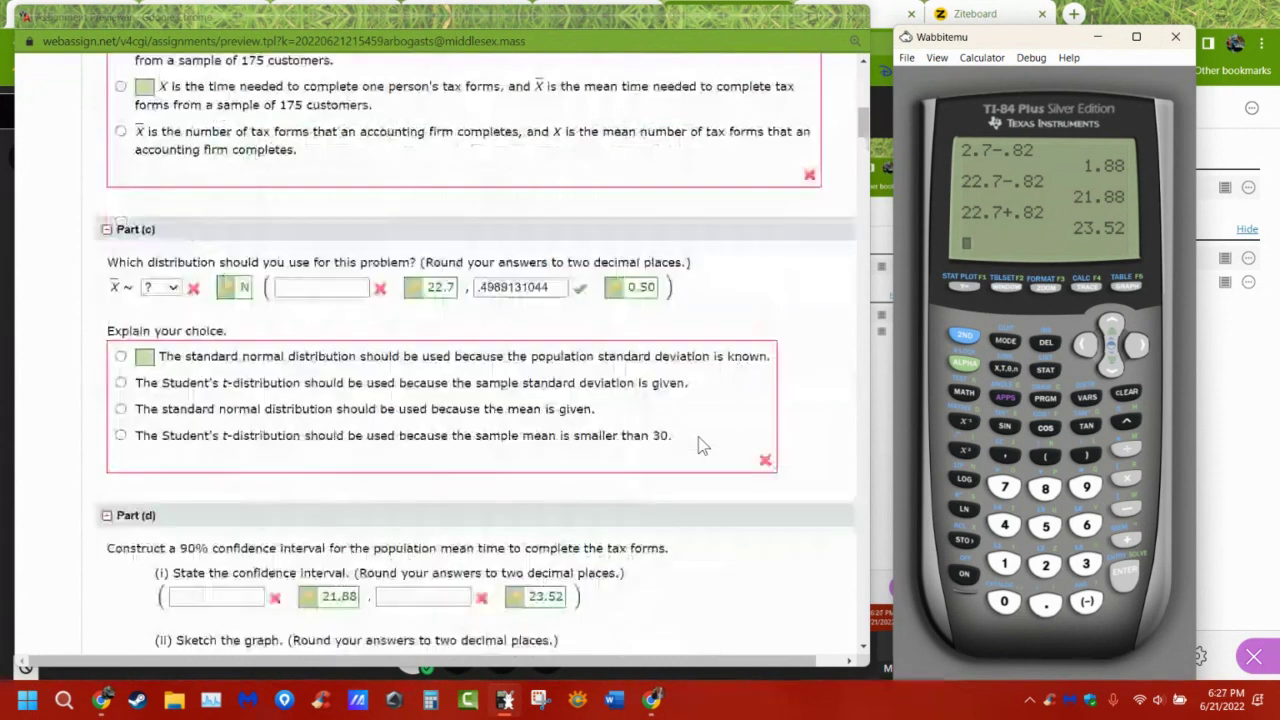
scroll(602, 320, "up", 4)
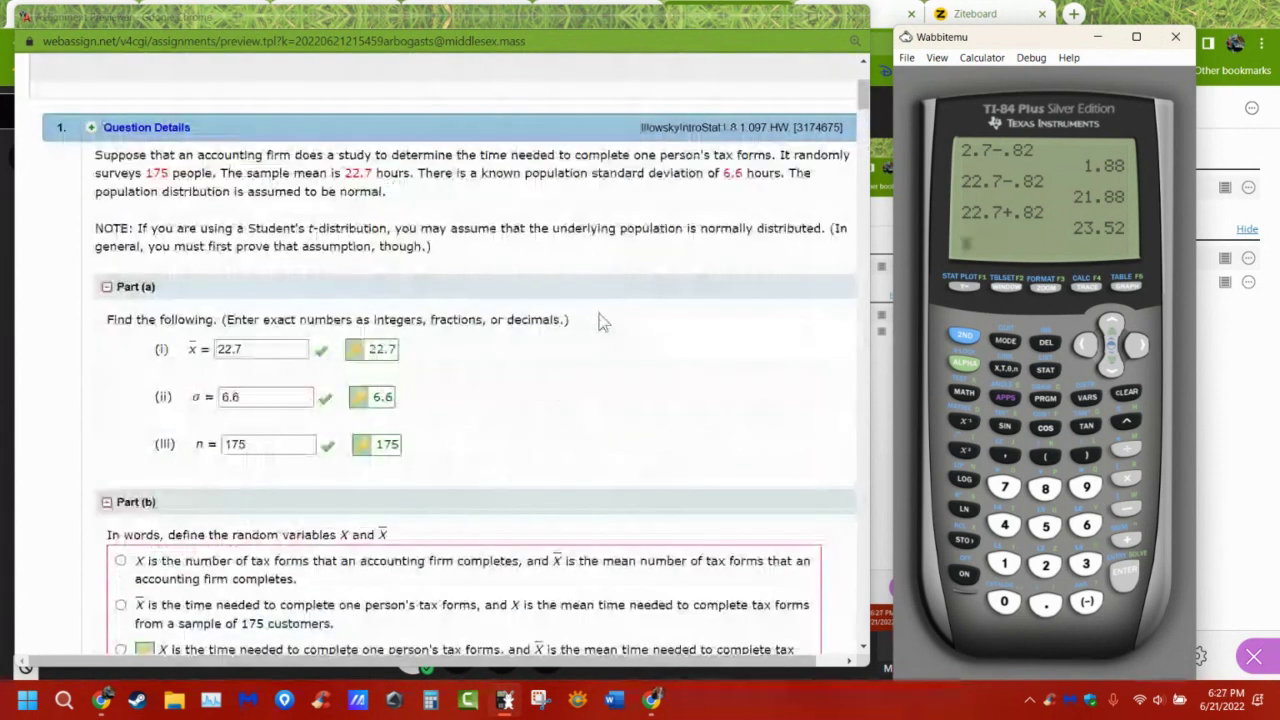
left_click(106, 287)
left_click(106, 311)
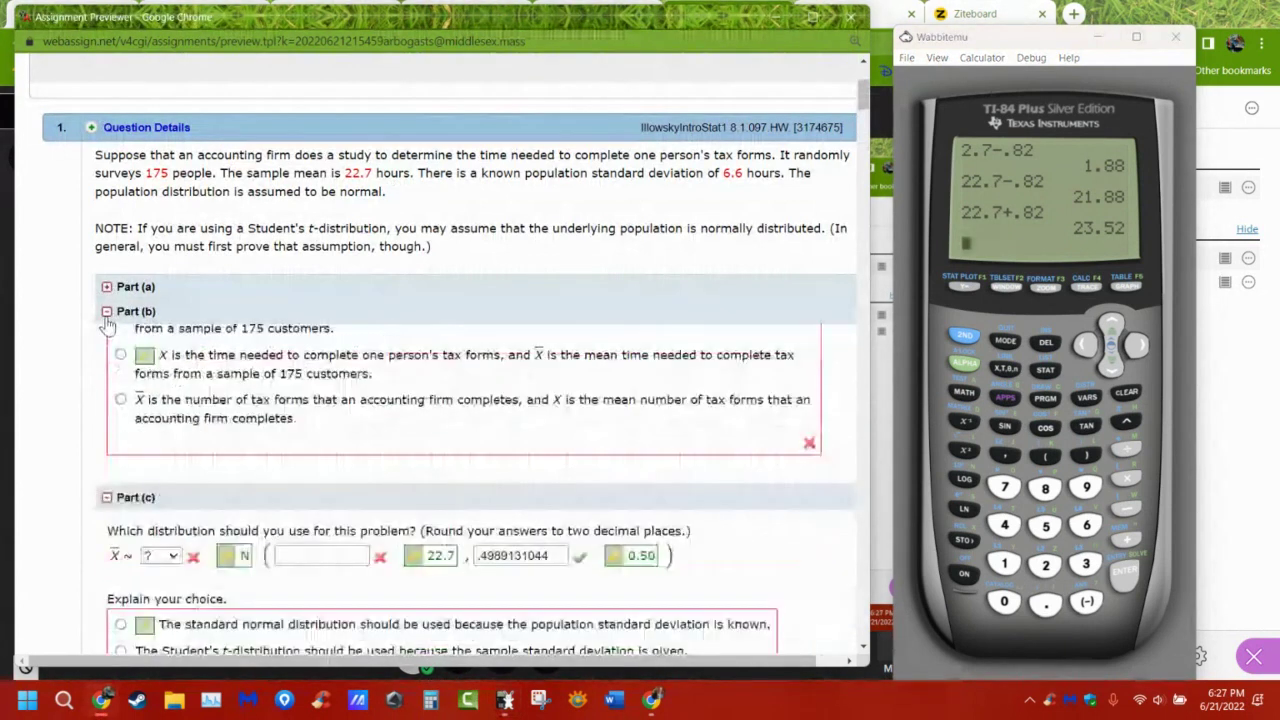
left_click(106, 336)
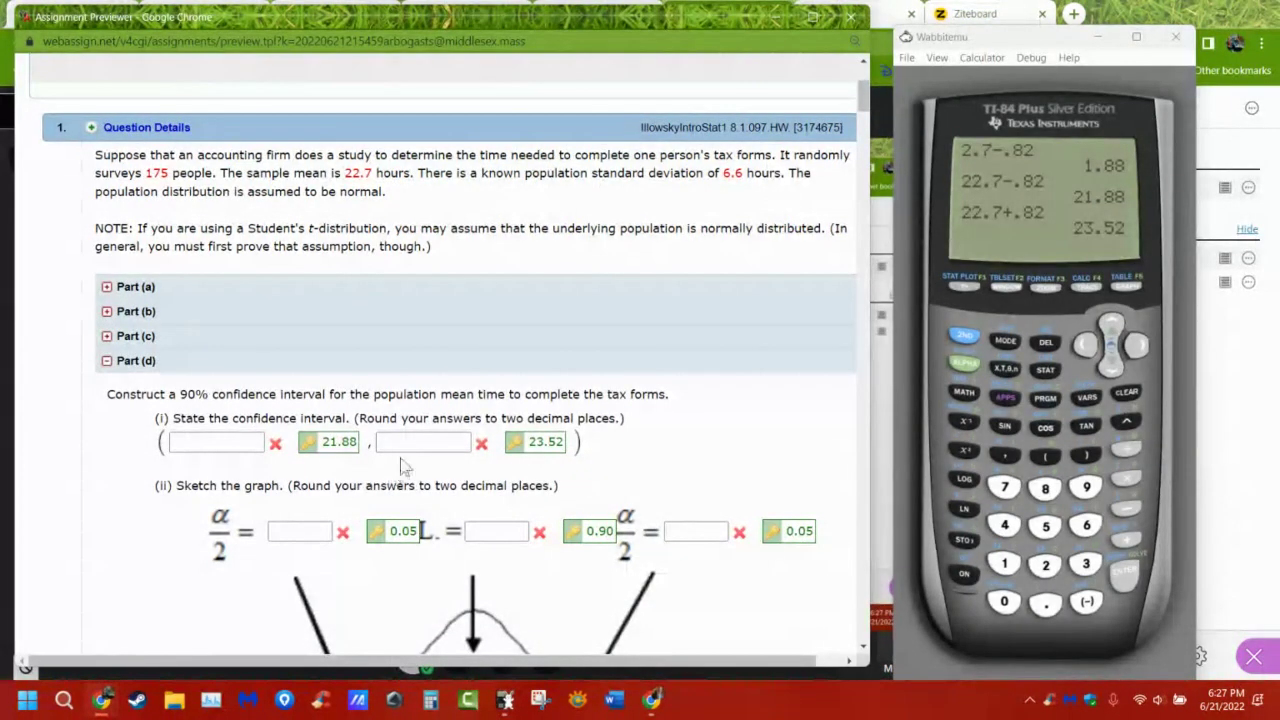
double_click(368, 173)
left_click(385, 209)
scroll(745, 480, "down", 3)
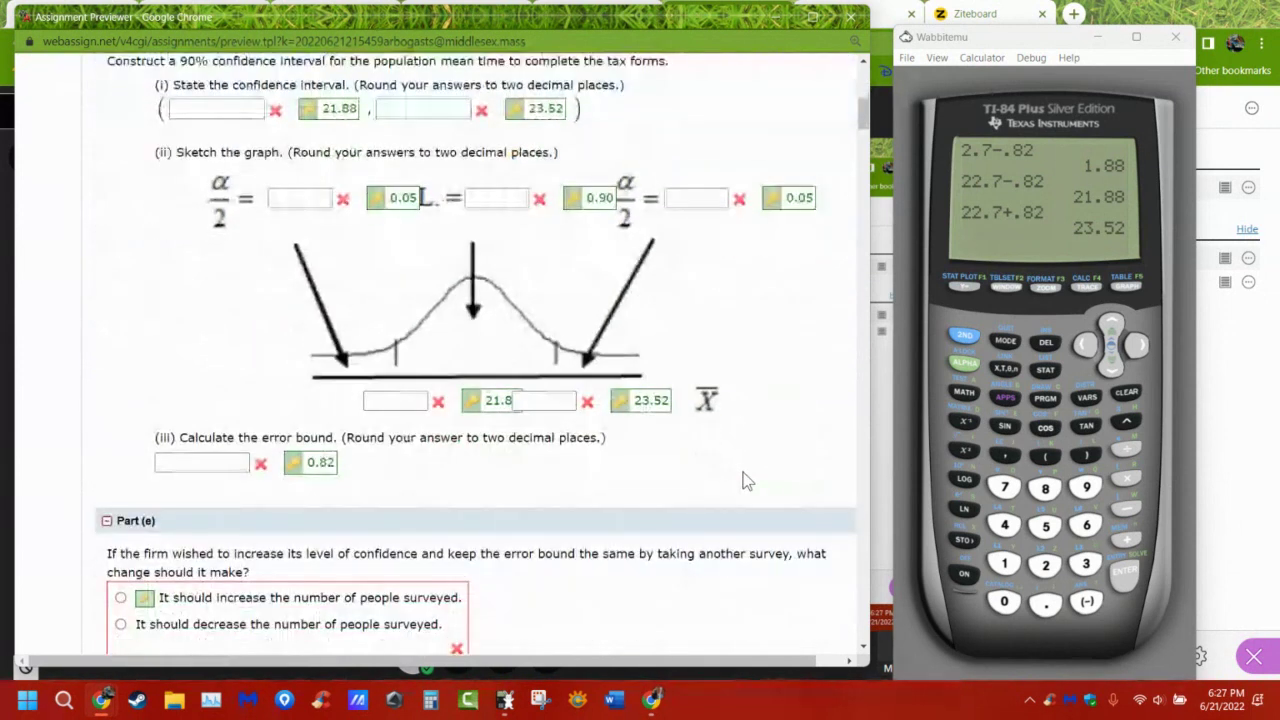
scroll(742, 484, "down", 2)
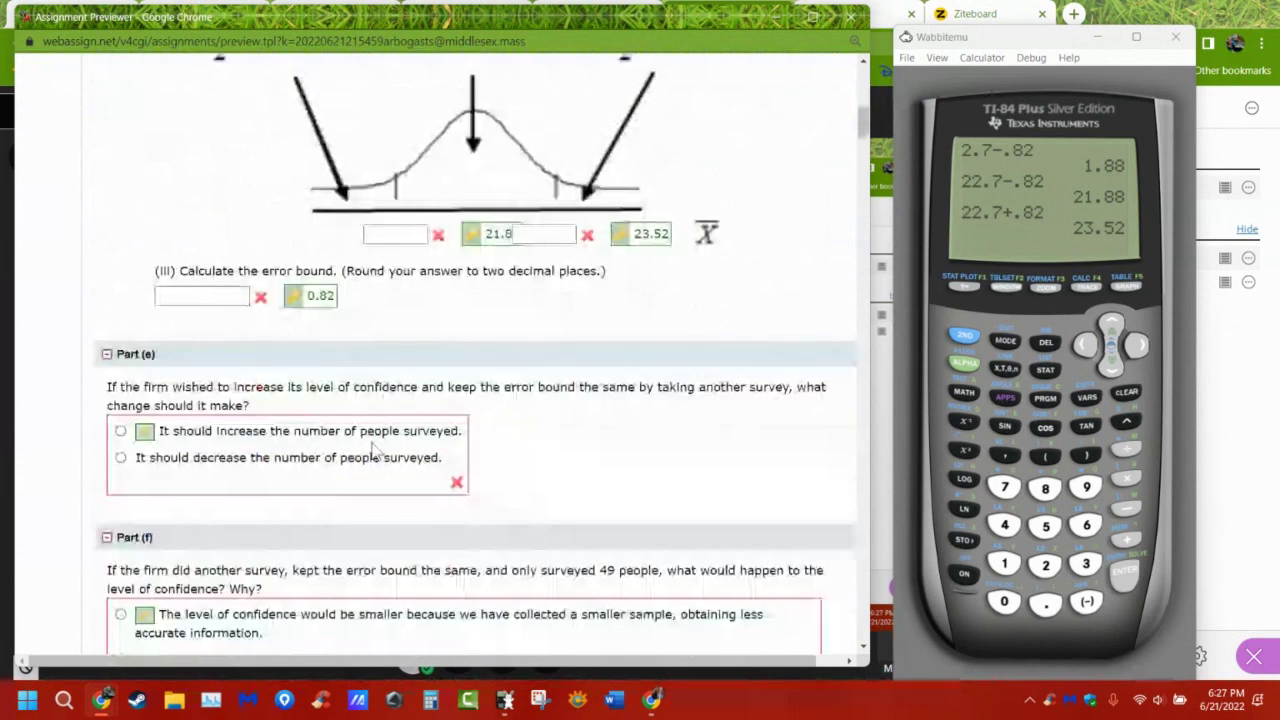
left_click_drag(318, 390, 236, 390)
left_click(223, 403)
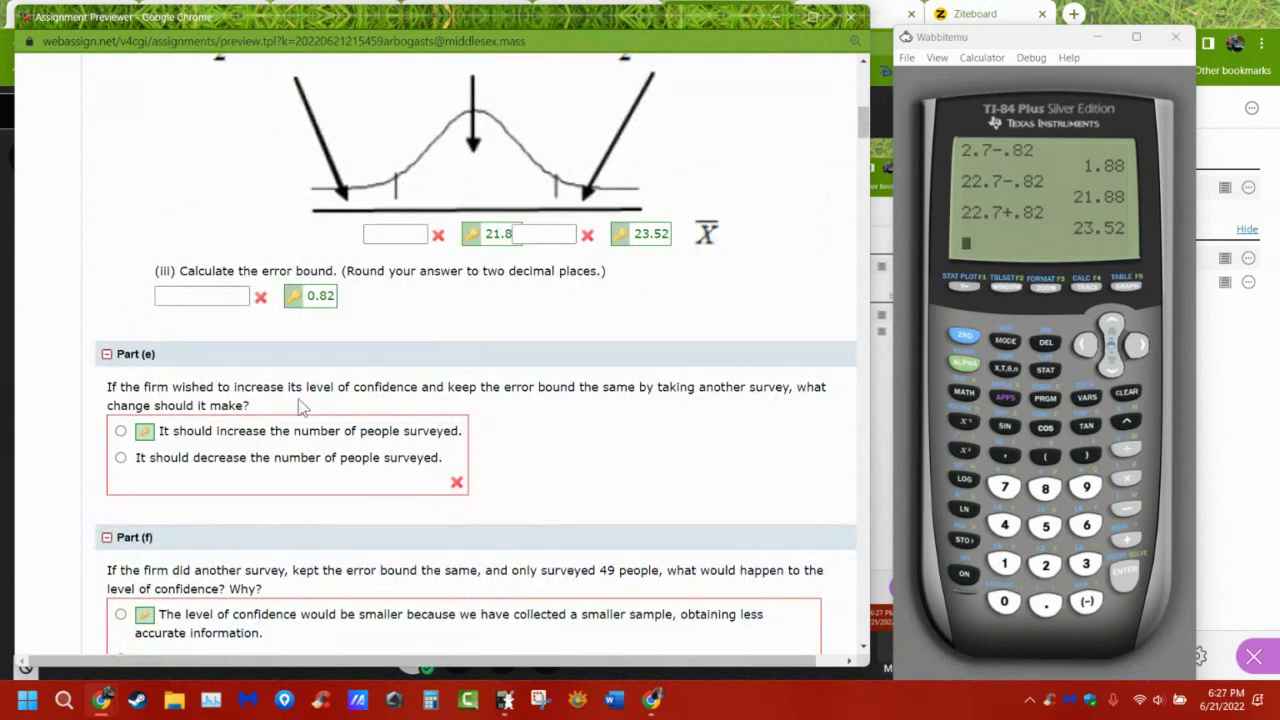
left_click_drag(285, 390, 384, 394)
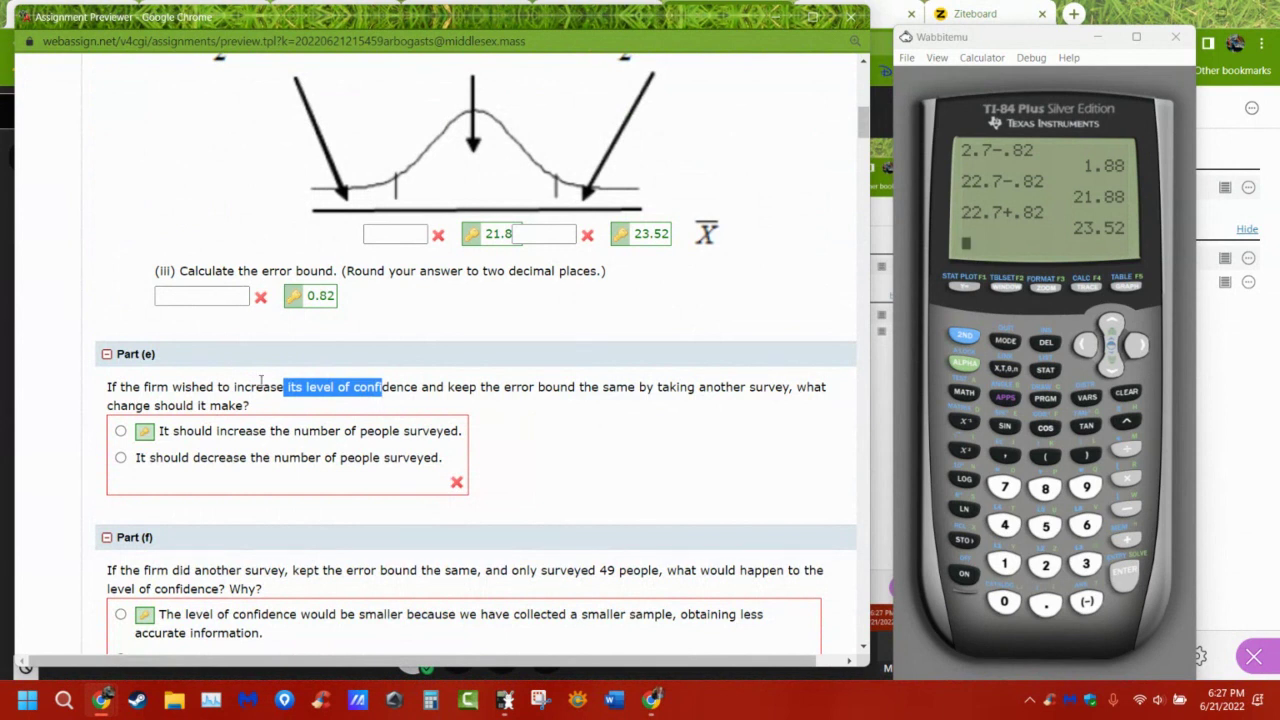
left_click_drag(229, 405, 337, 388)
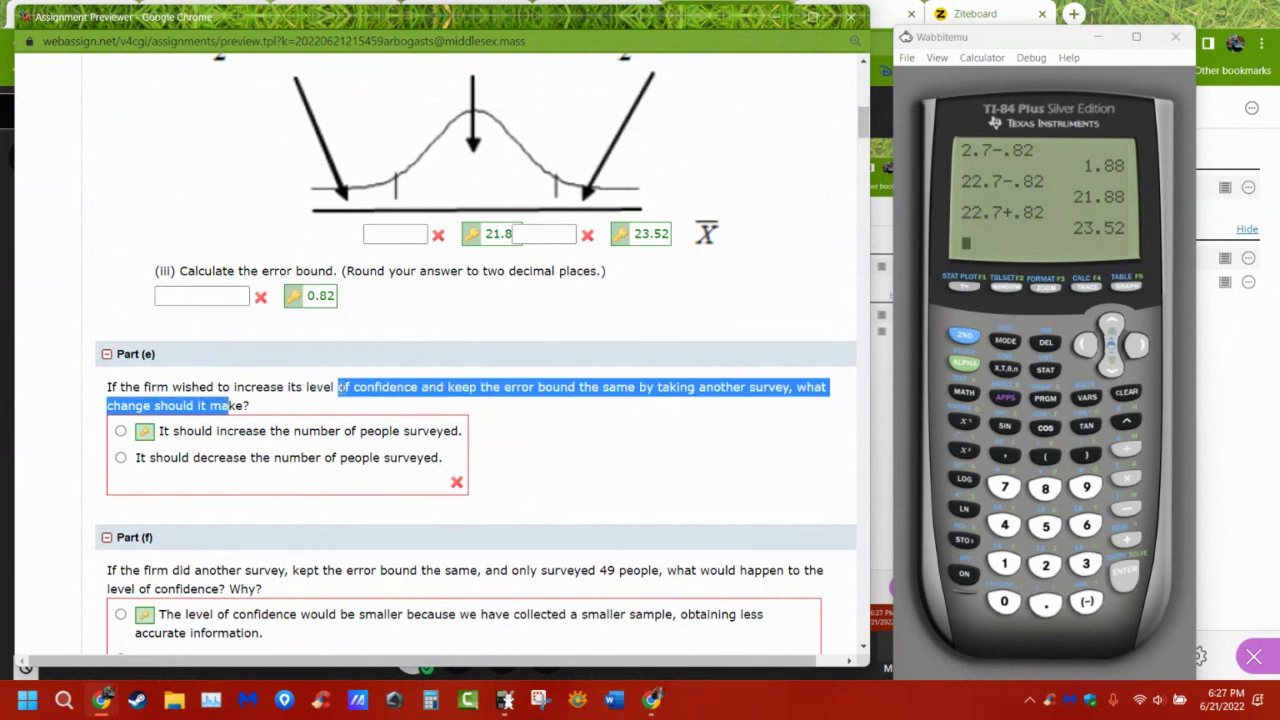
left_click(422, 396)
scroll(370, 373, "up", 3)
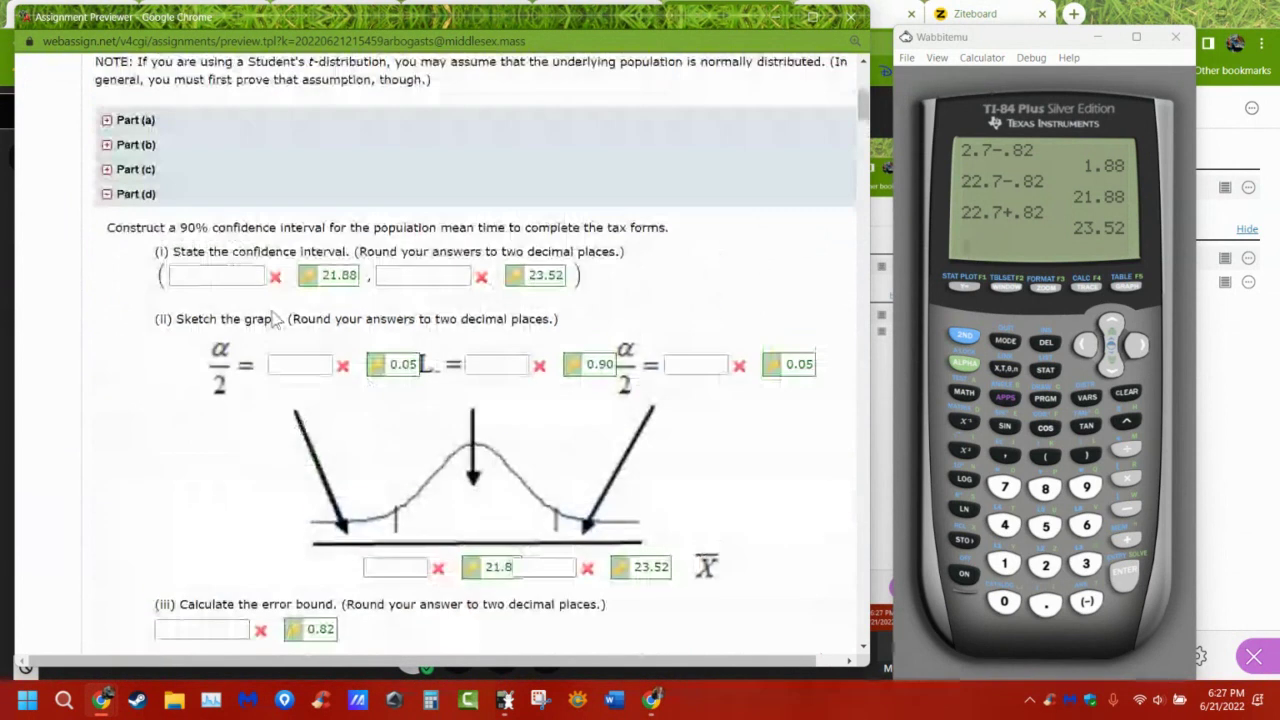
left_click_drag(168, 228, 238, 228)
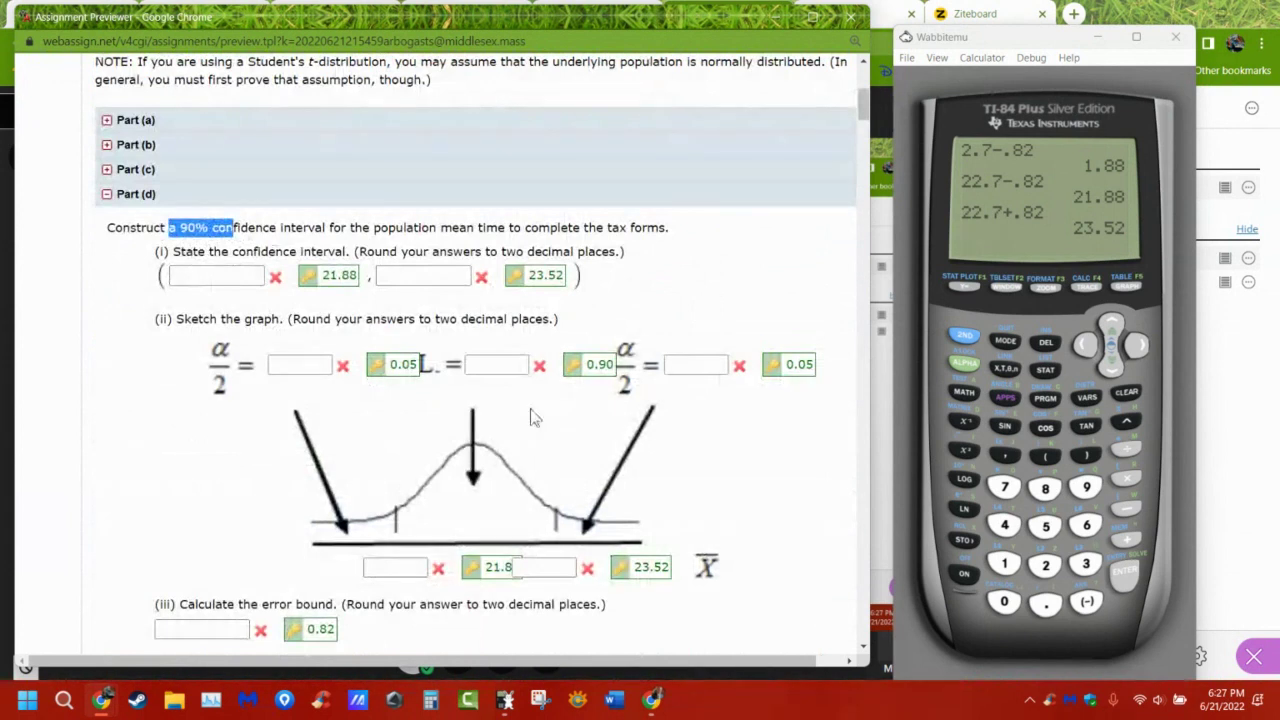
scroll(238, 228, "down", 3)
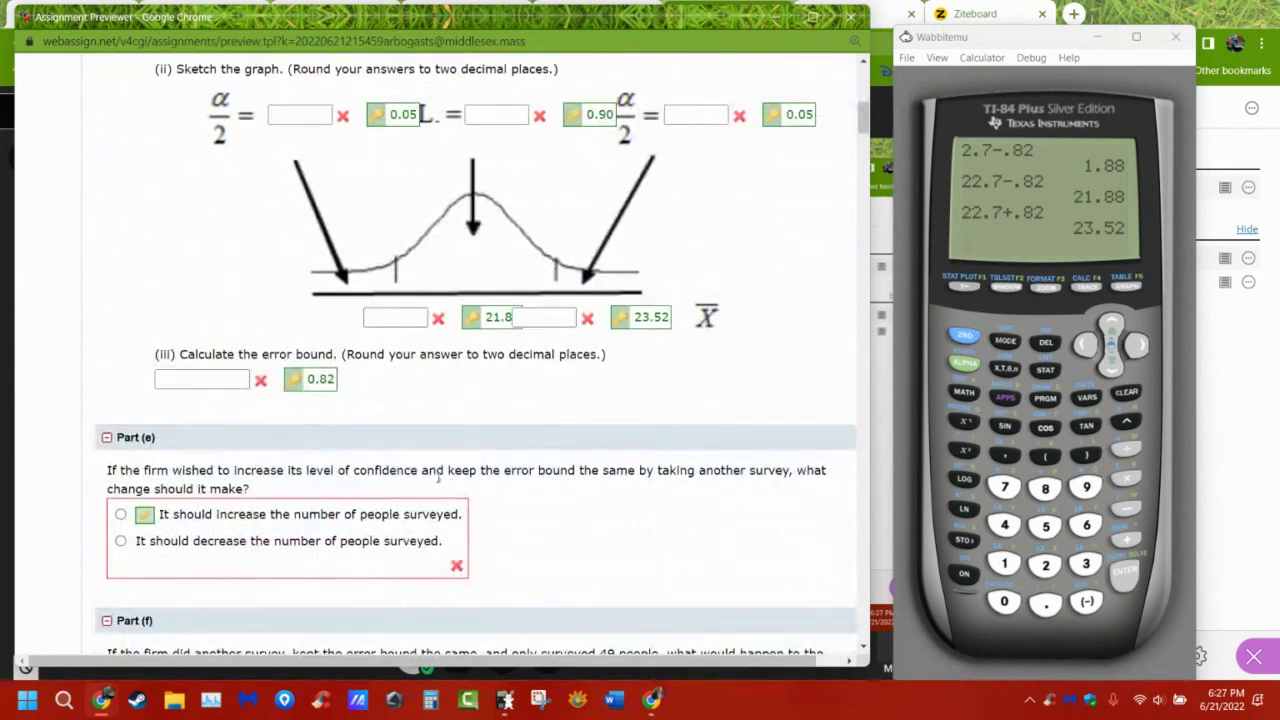
left_click_drag(428, 470, 584, 470)
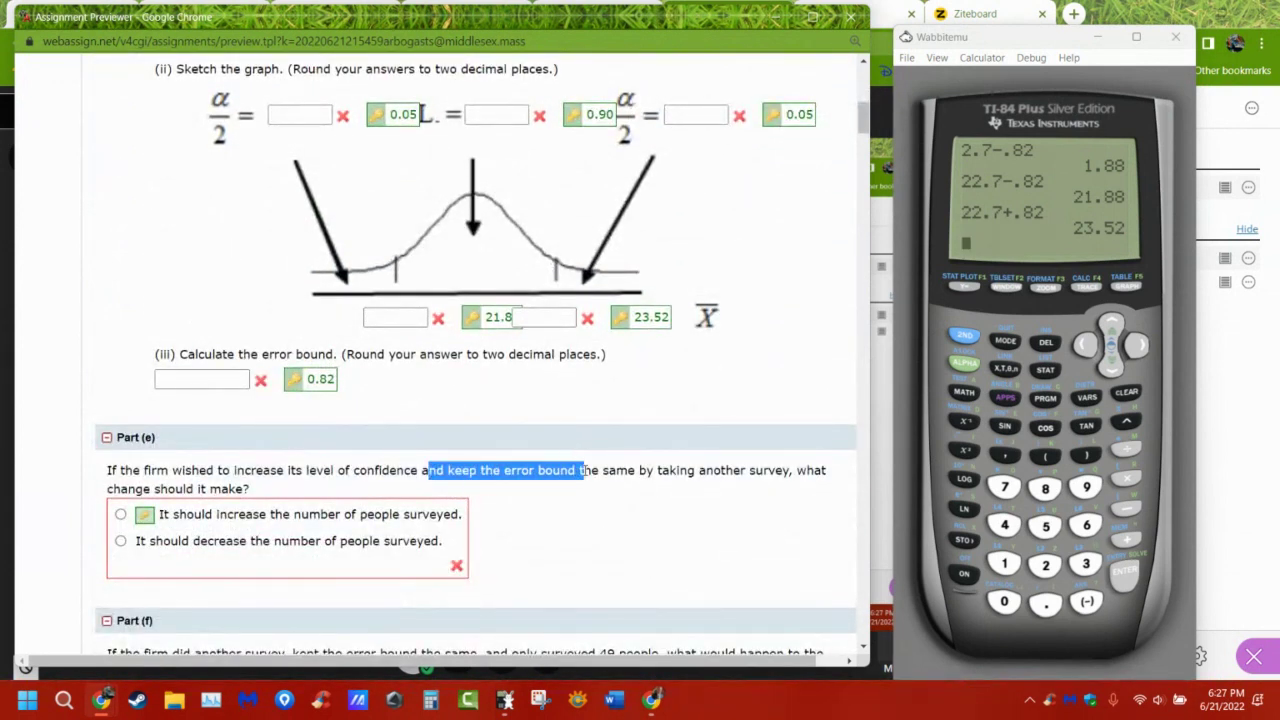
left_click_drag(335, 379, 318, 379)
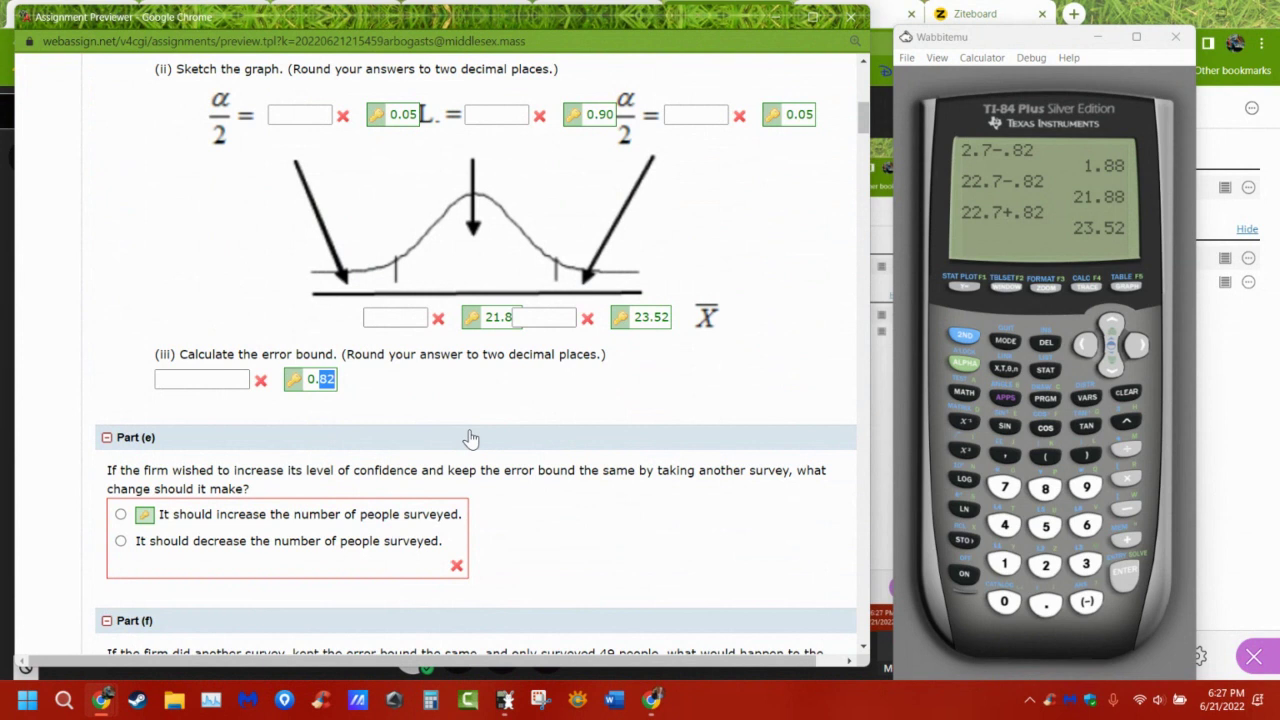
scroll(470, 438, "up", 10)
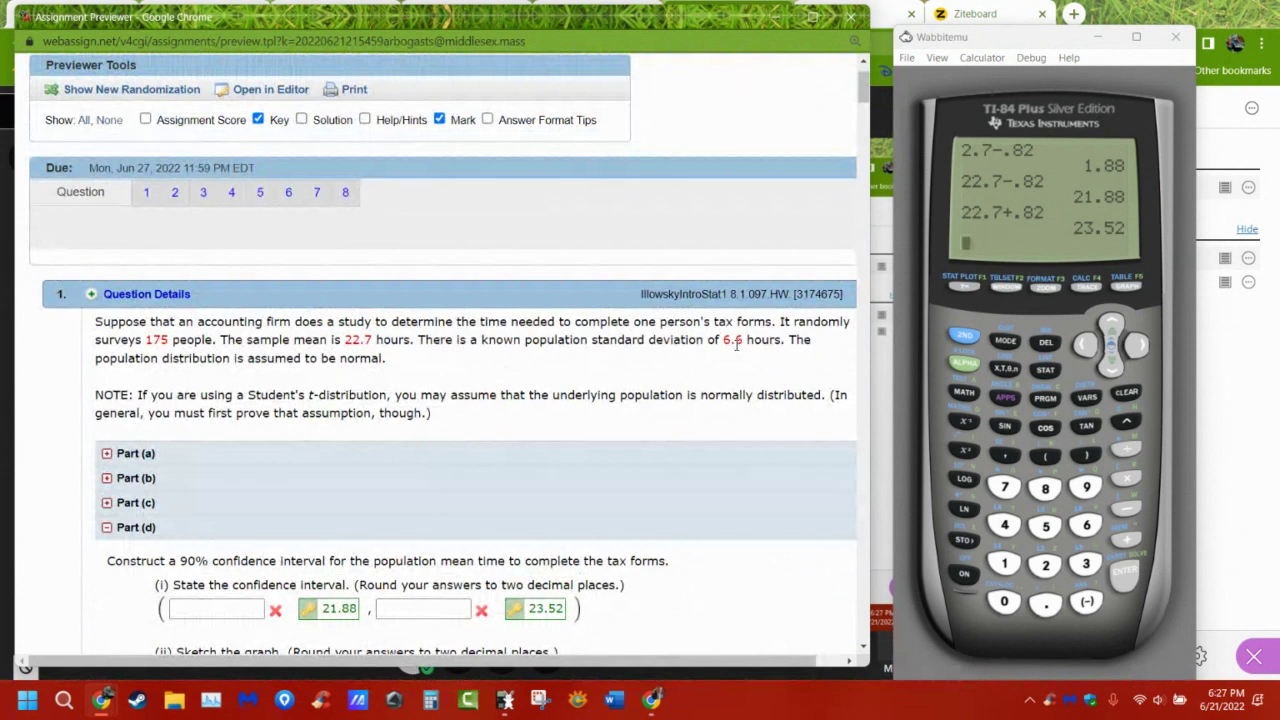
left_click_drag(161, 561, 219, 561)
scroll(322, 592, "down", 4)
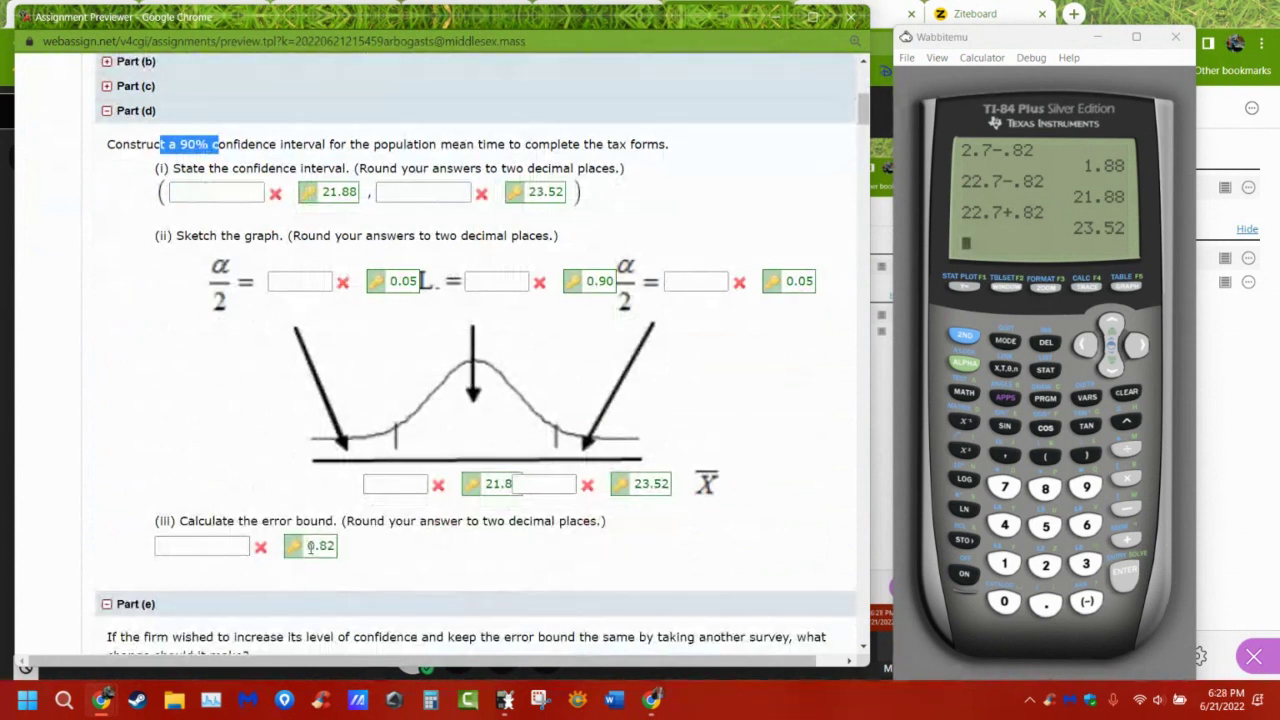
double_click(320, 545)
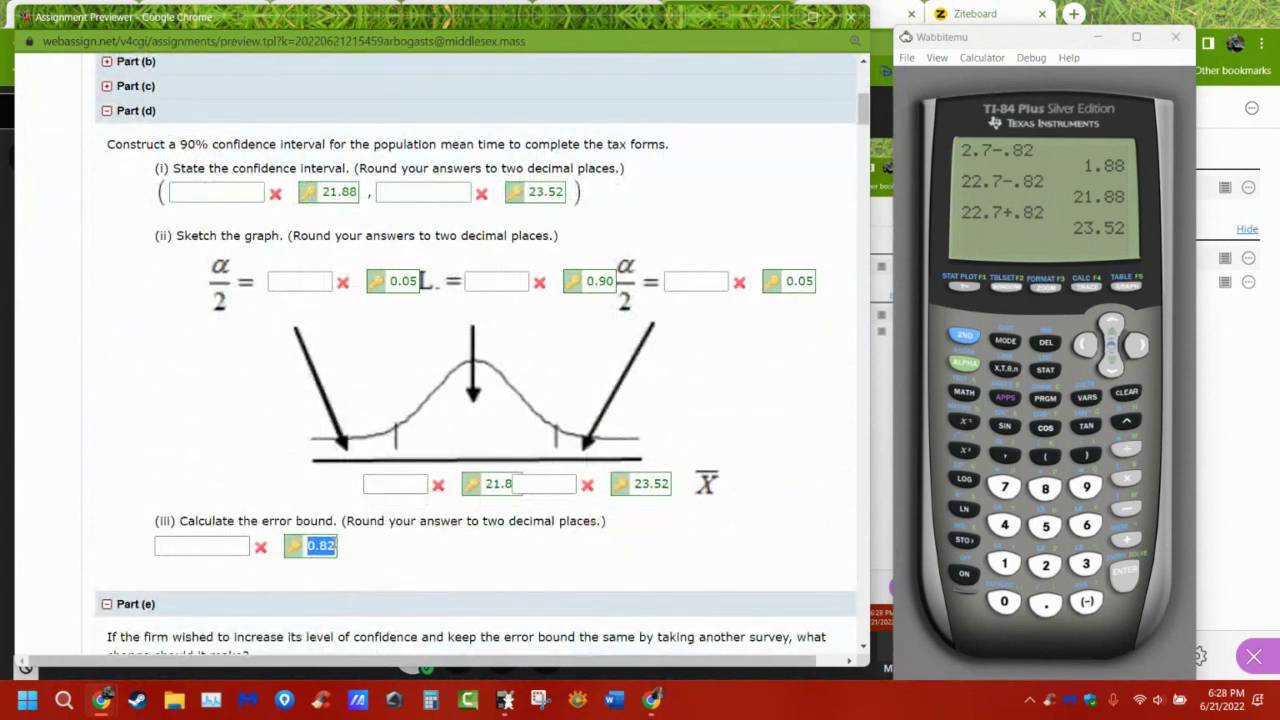
scroll(334, 537, "up", 3)
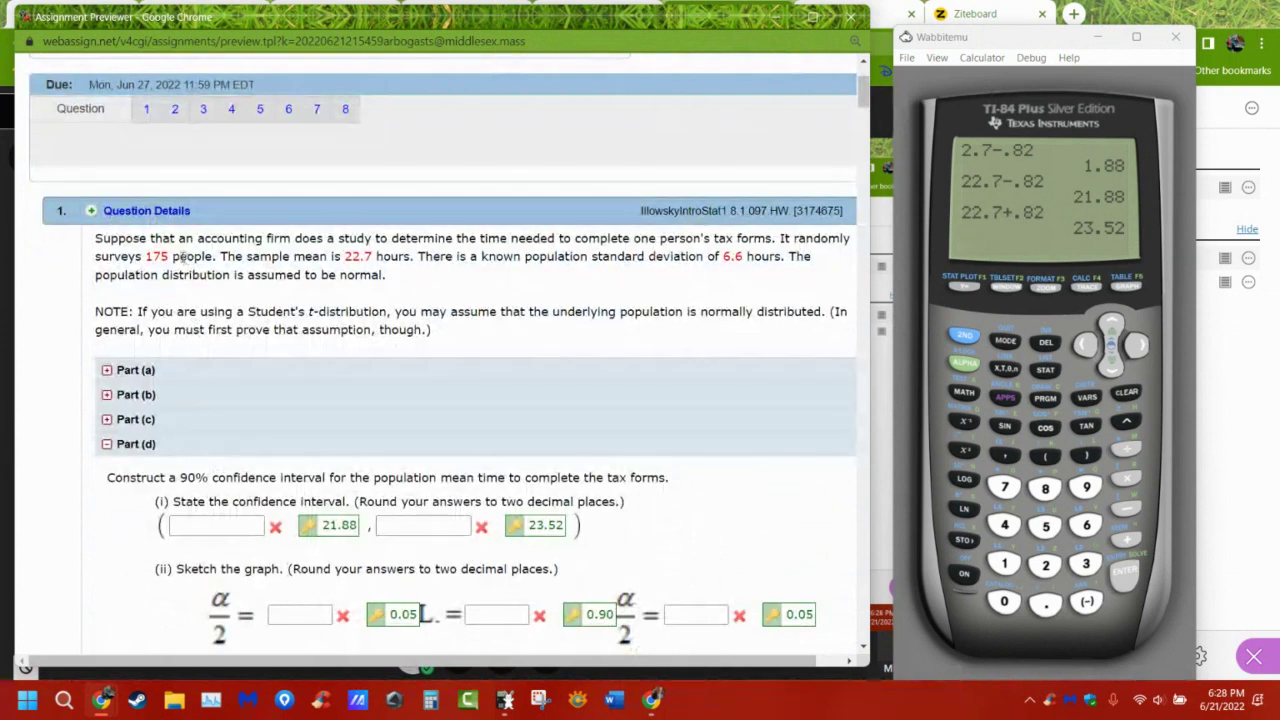
left_click_drag(186, 257, 133, 240)
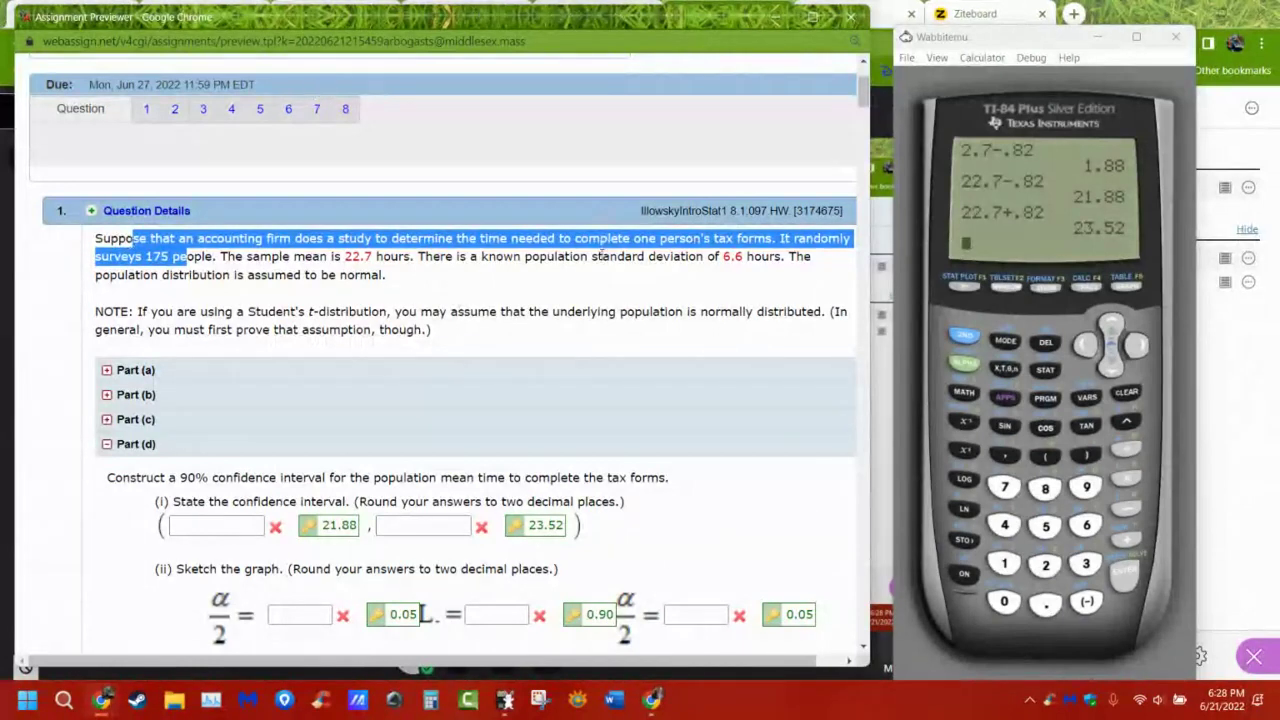
scroll(302, 392, "down", 5)
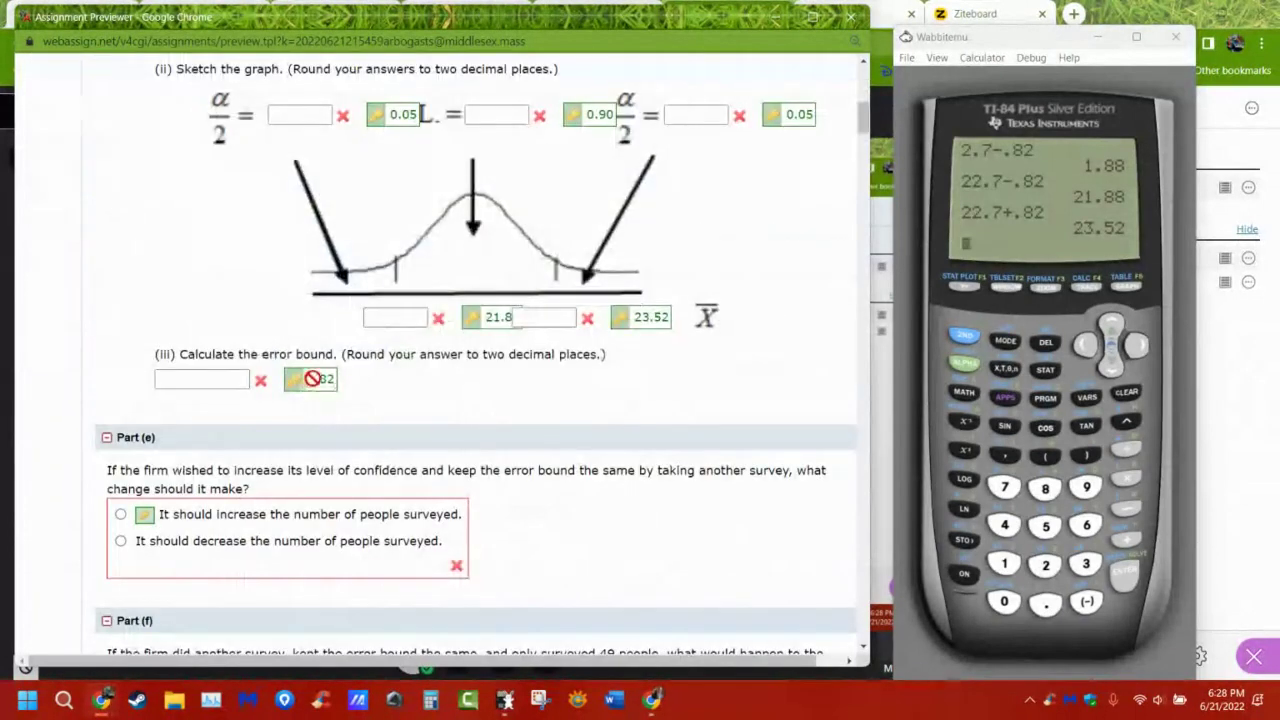
double_click(330, 378)
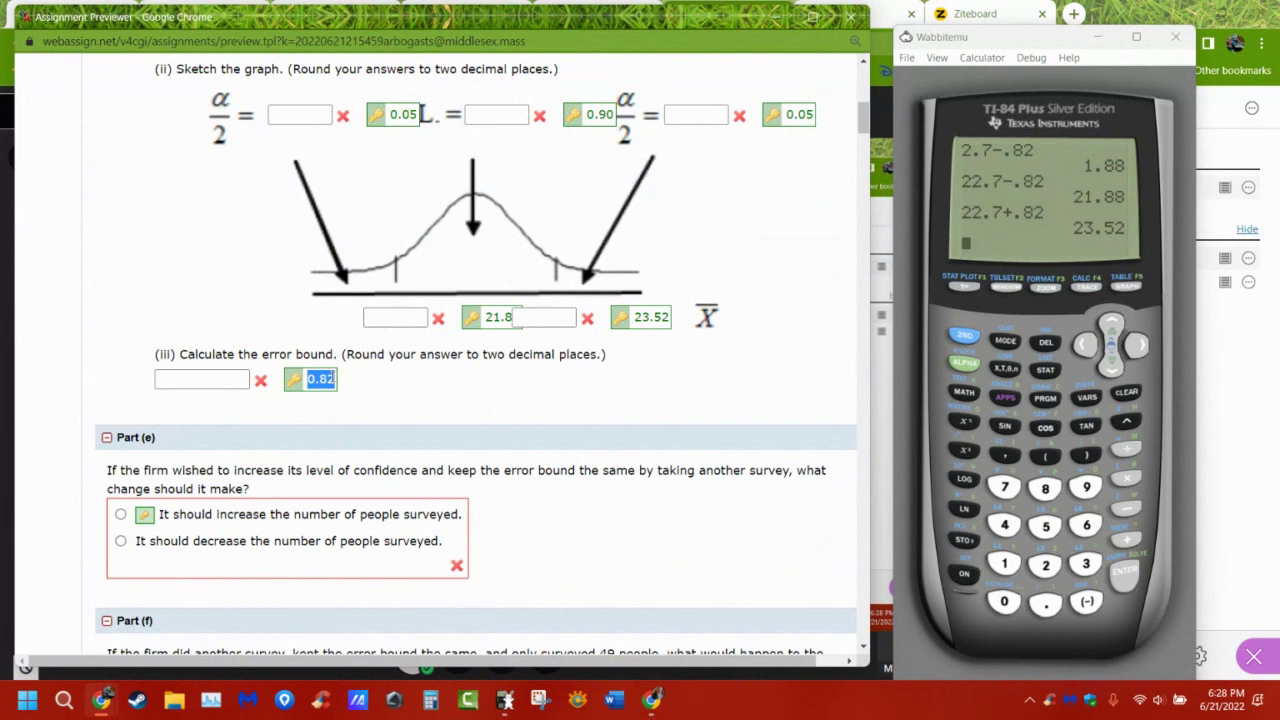
scroll(425, 114, "up", 3)
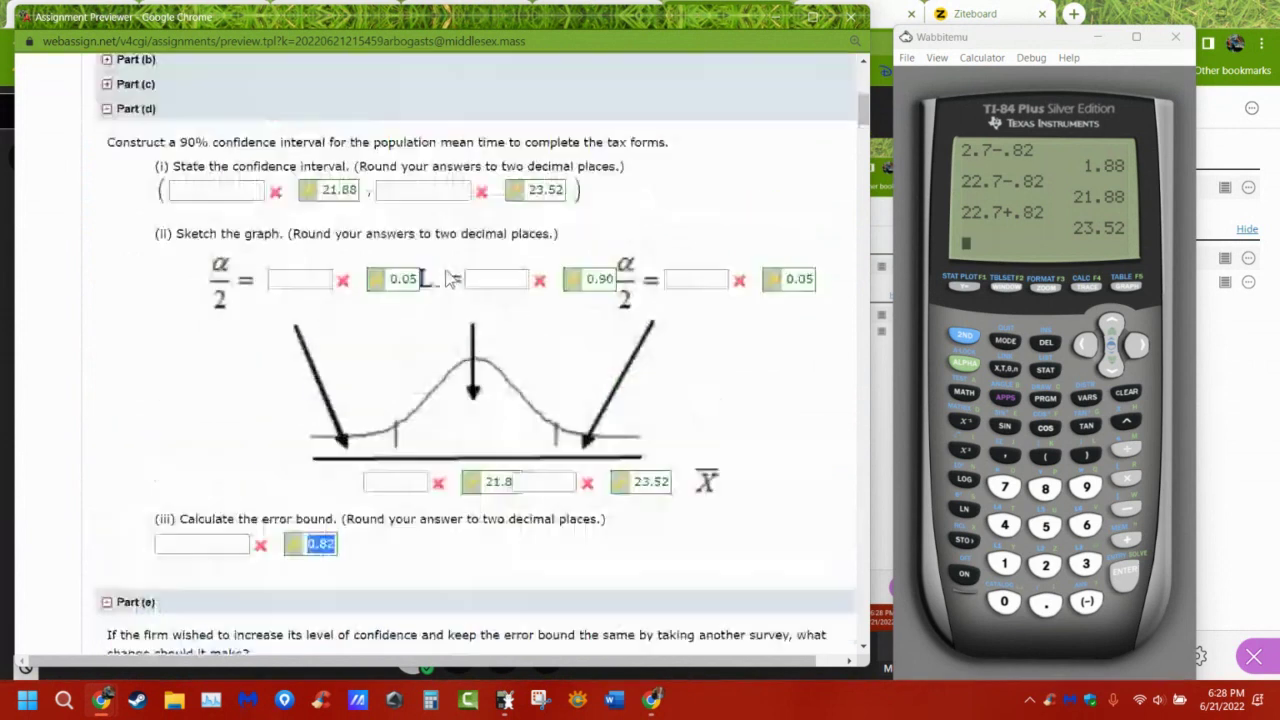
left_click_drag(177, 228, 226, 228)
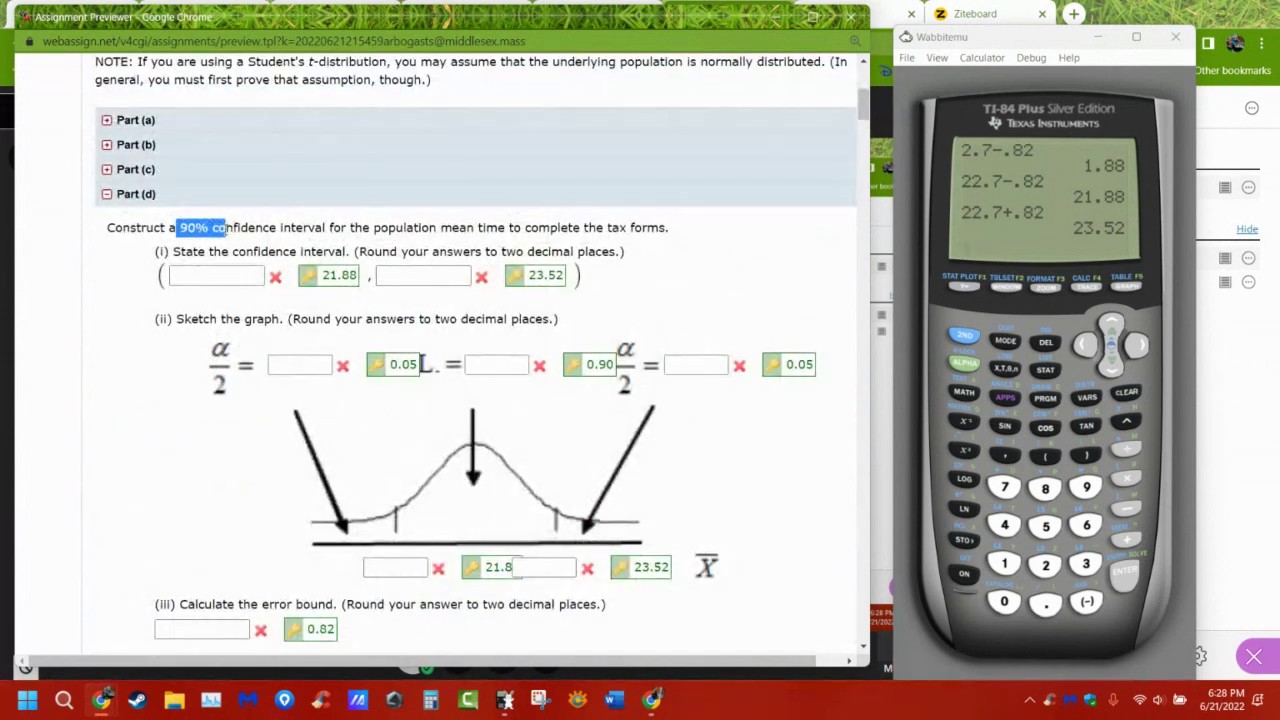
scroll(188, 128, "up", 2)
left_click_drag(137, 172, 196, 173)
left_click_drag(219, 393, 160, 394)
scroll(250, 440, "down", 3)
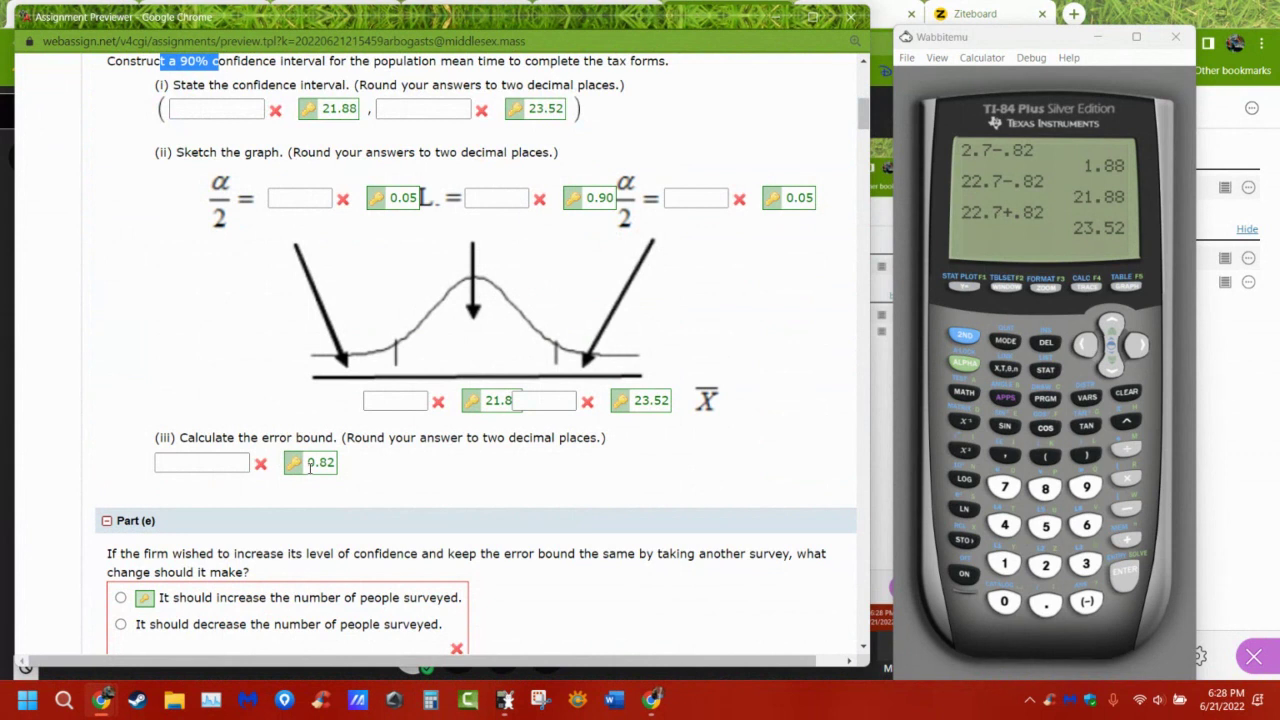
scroll(250, 290, "up", 2)
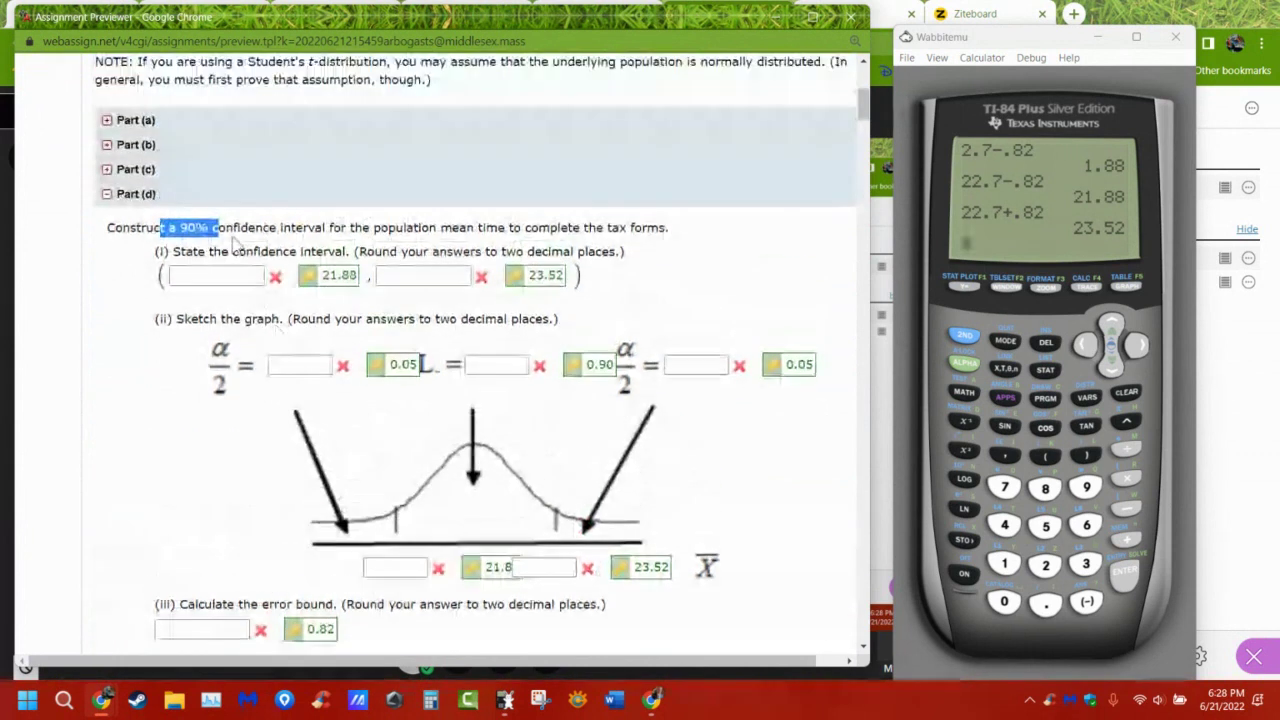
double_click(245, 228)
left_click_drag(245, 228, 170, 228)
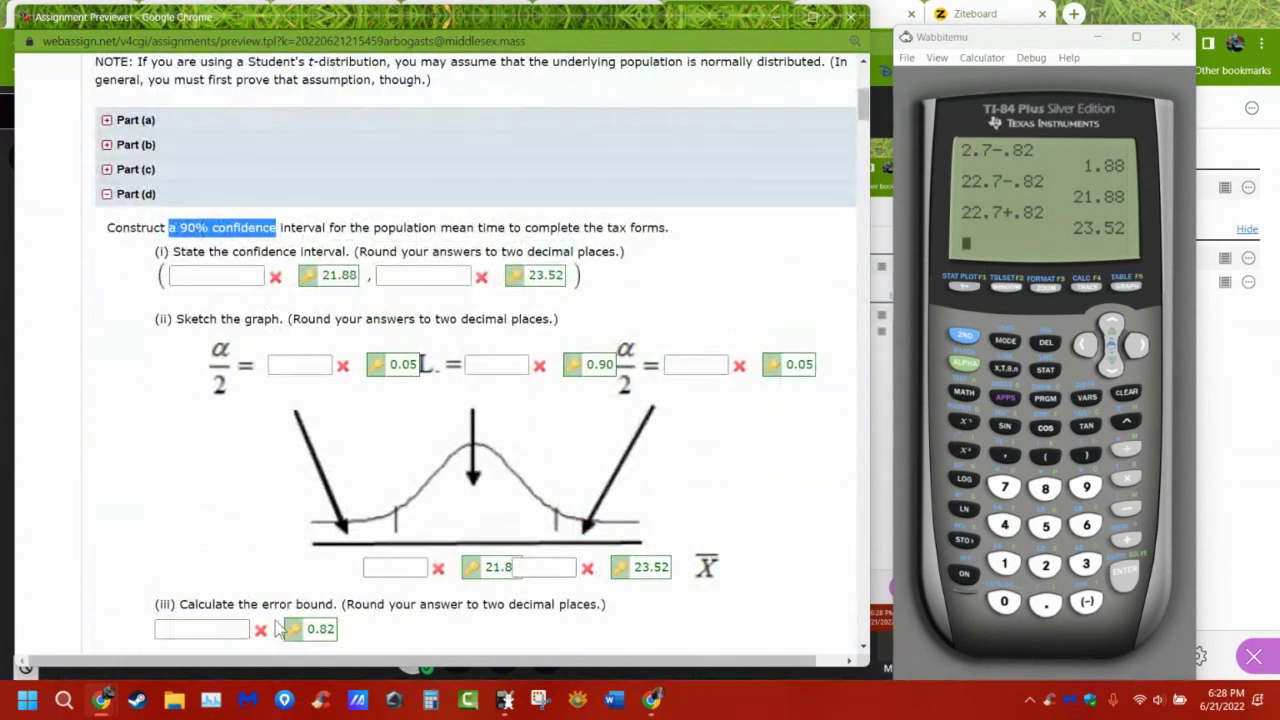
left_click(318, 628)
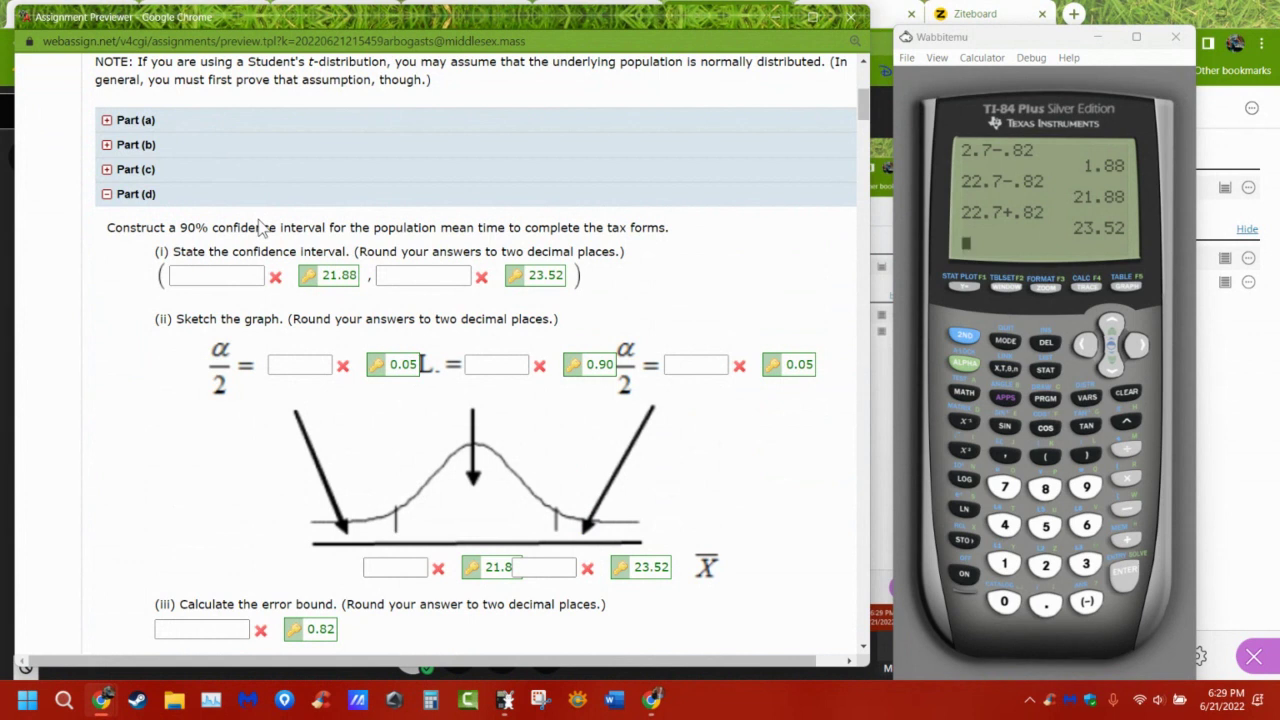
scroll(268, 232, "down", 3)
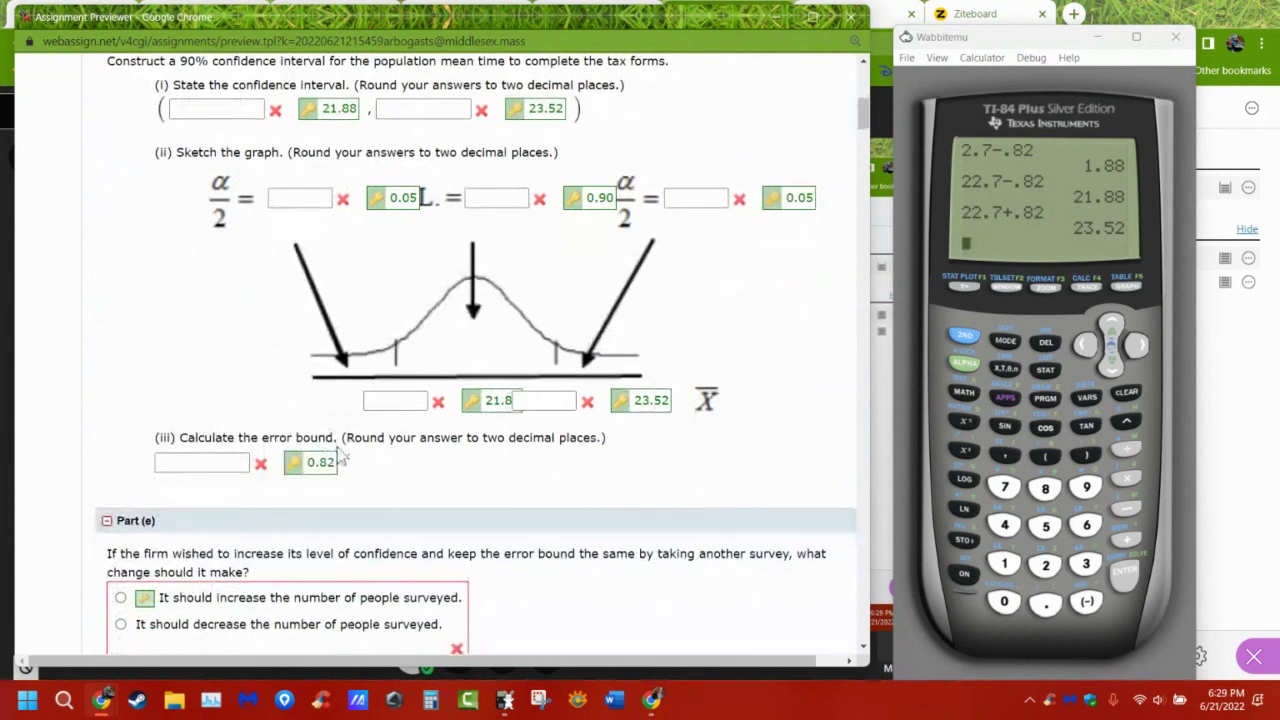